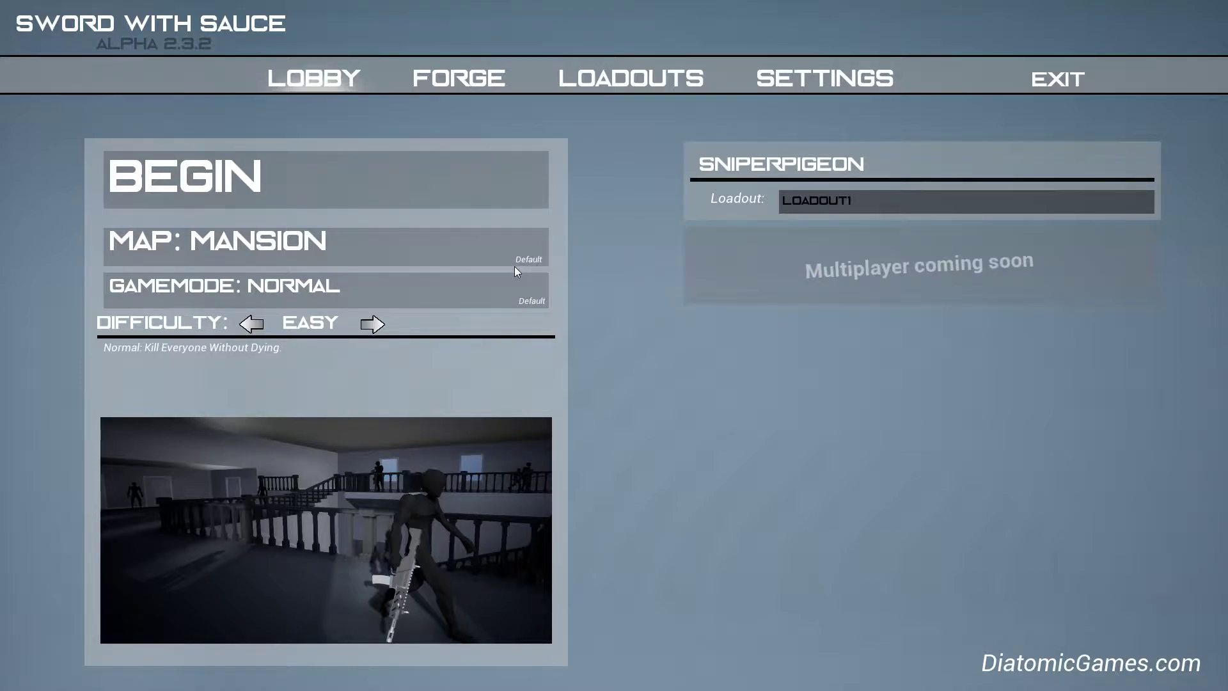
Pick Temple as the match map, then open LOADOUT1's weapon choices.
left_click(471, 85)
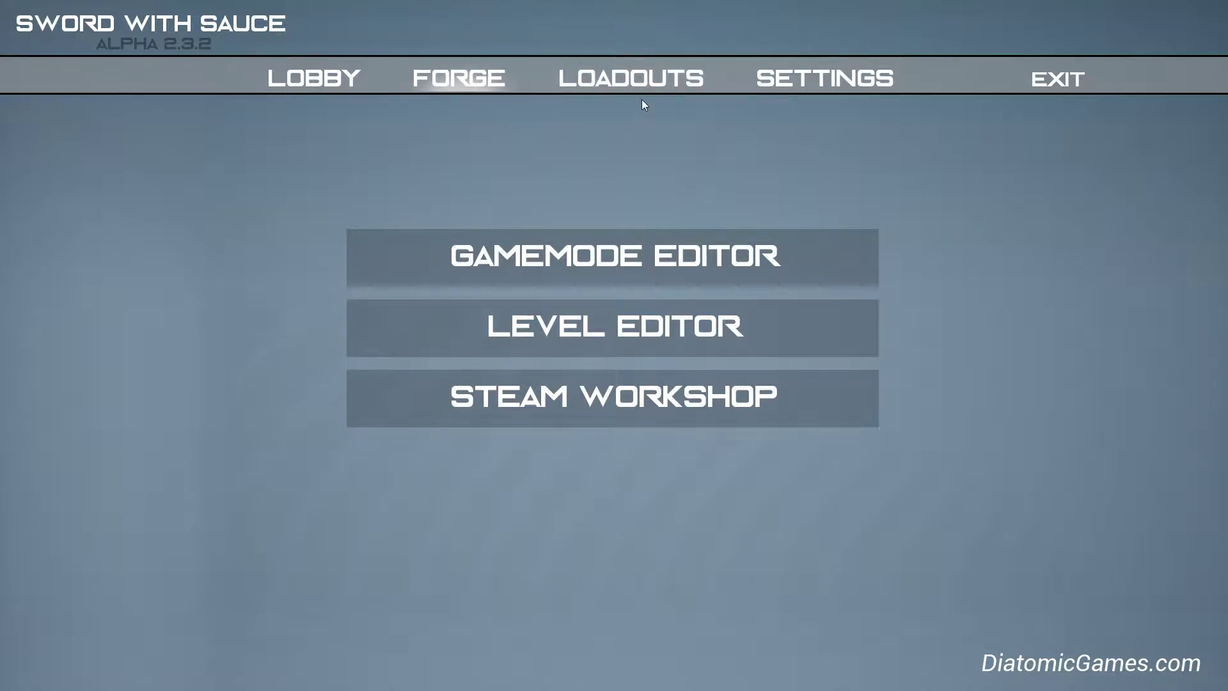
left_click(631, 78)
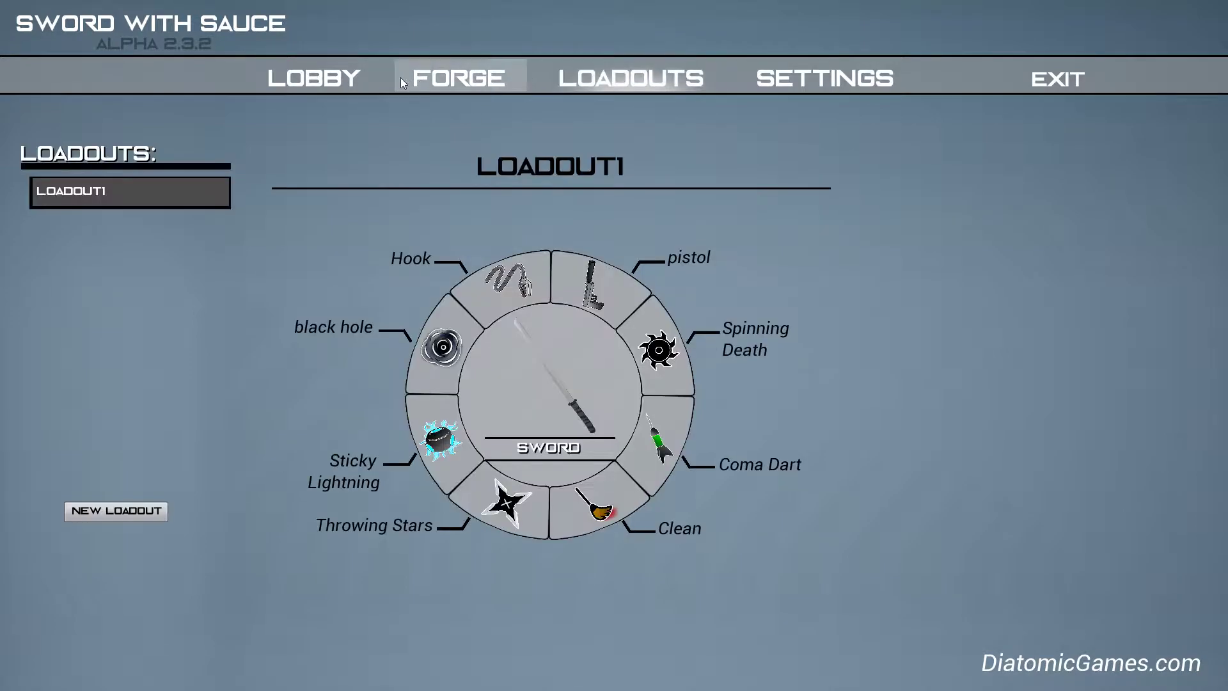
left_click(354, 74)
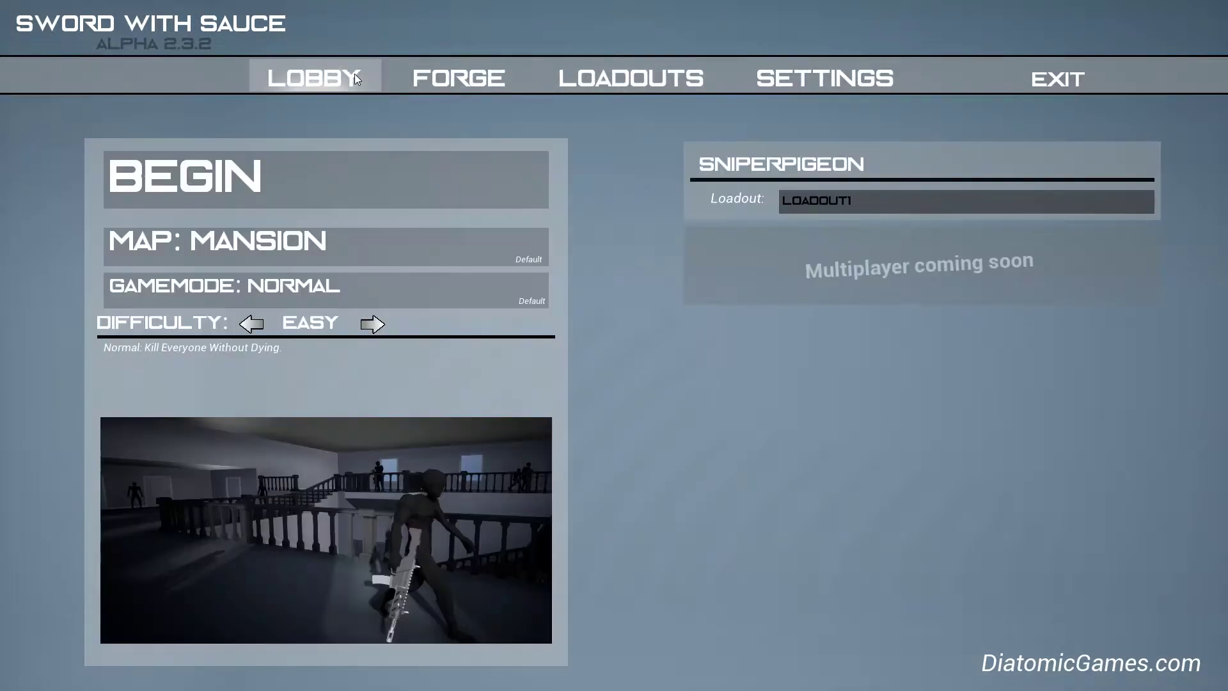
left_click(356, 257)
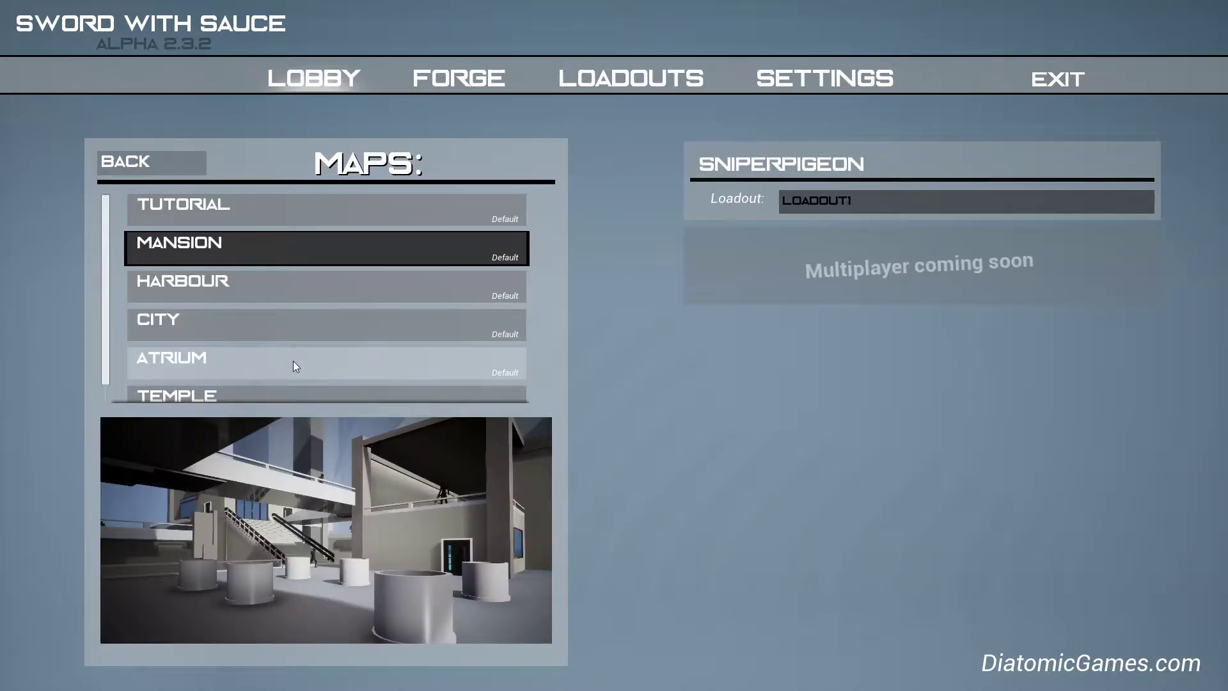
scroll(293, 361, "down", 1)
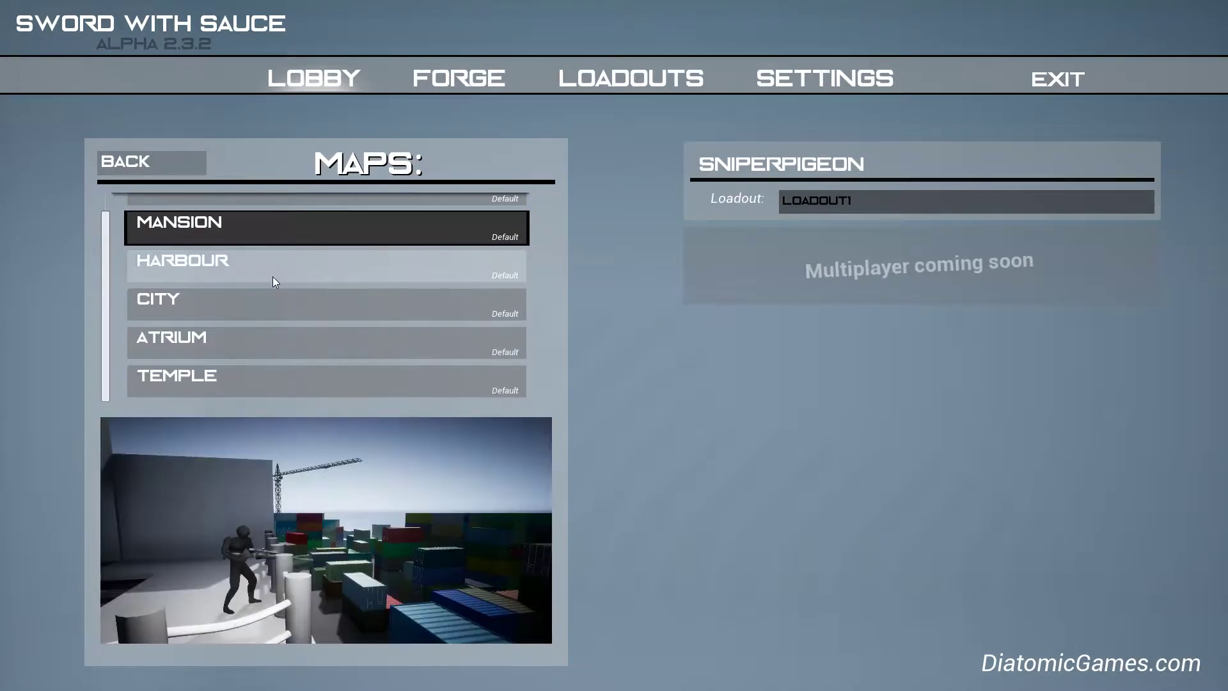
left_click(258, 390)
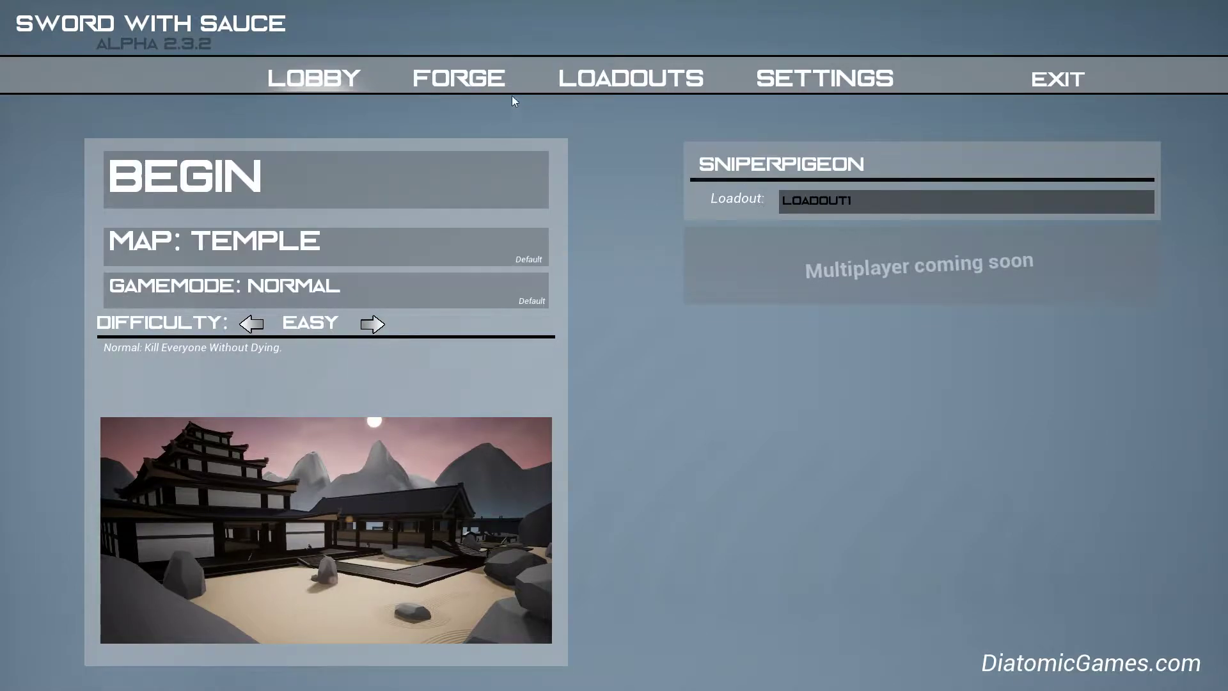
left_click(461, 82)
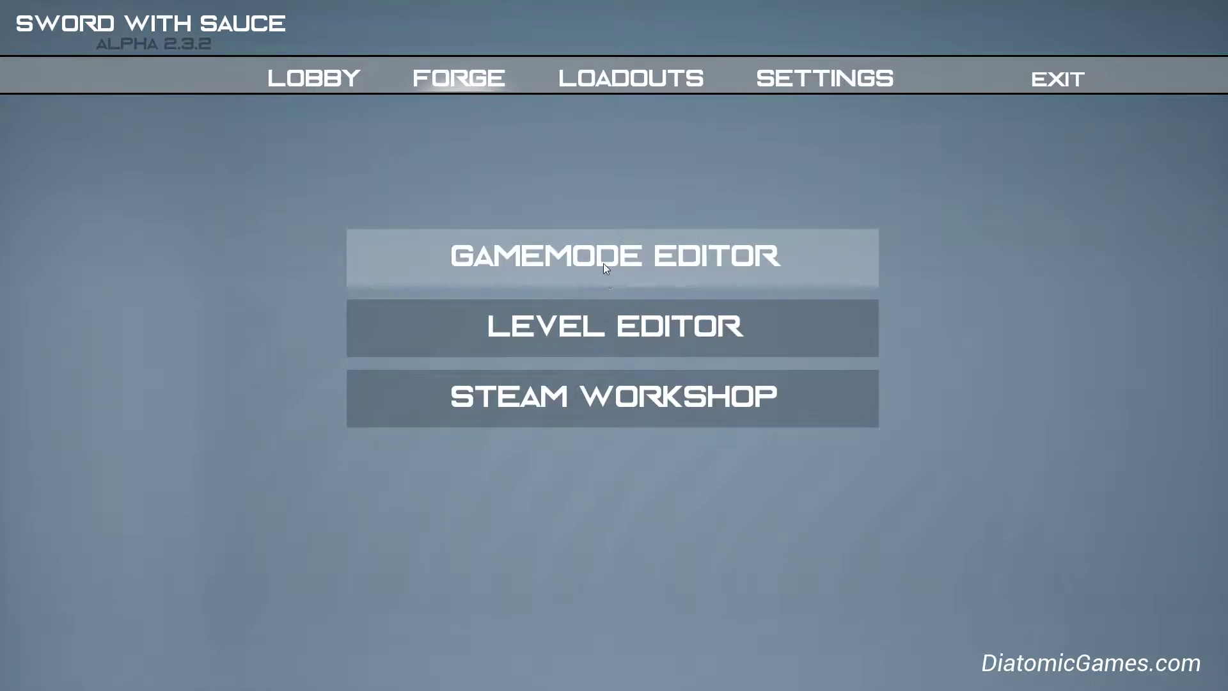
left_click(614, 79)
Give LOADOUT1 the bow and swap gadgets for Pistol Ammo, quiver and Exo-Knife.
left_click(567, 400)
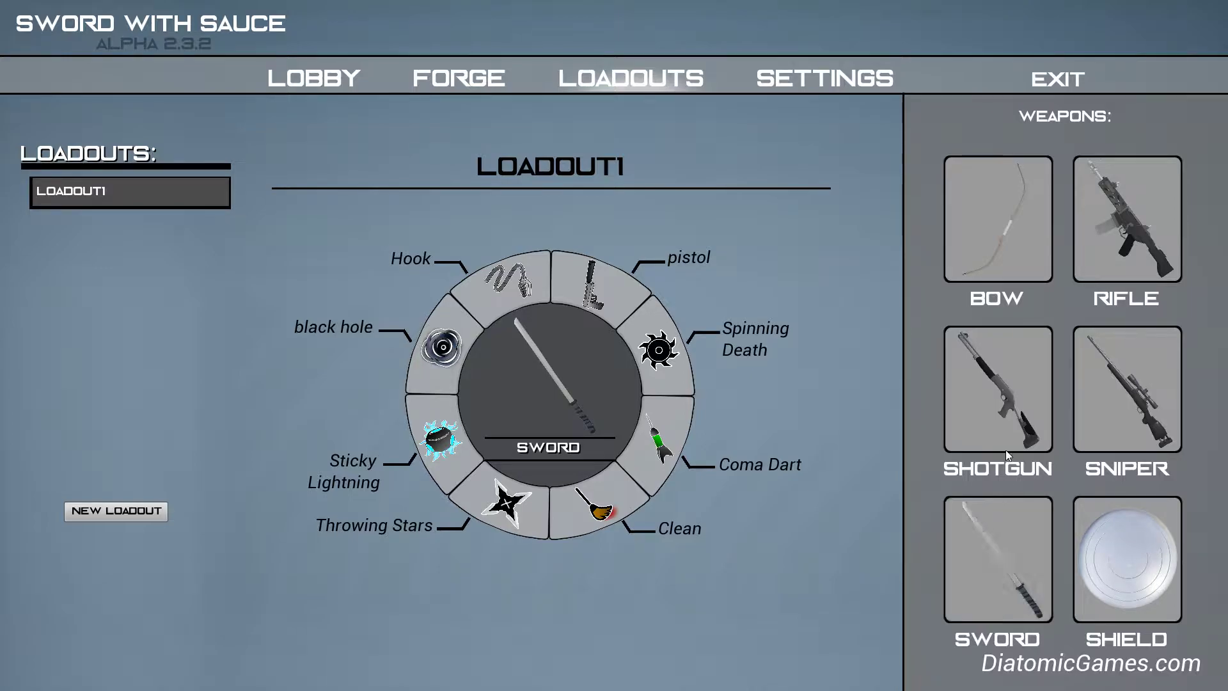
left_click(1006, 230)
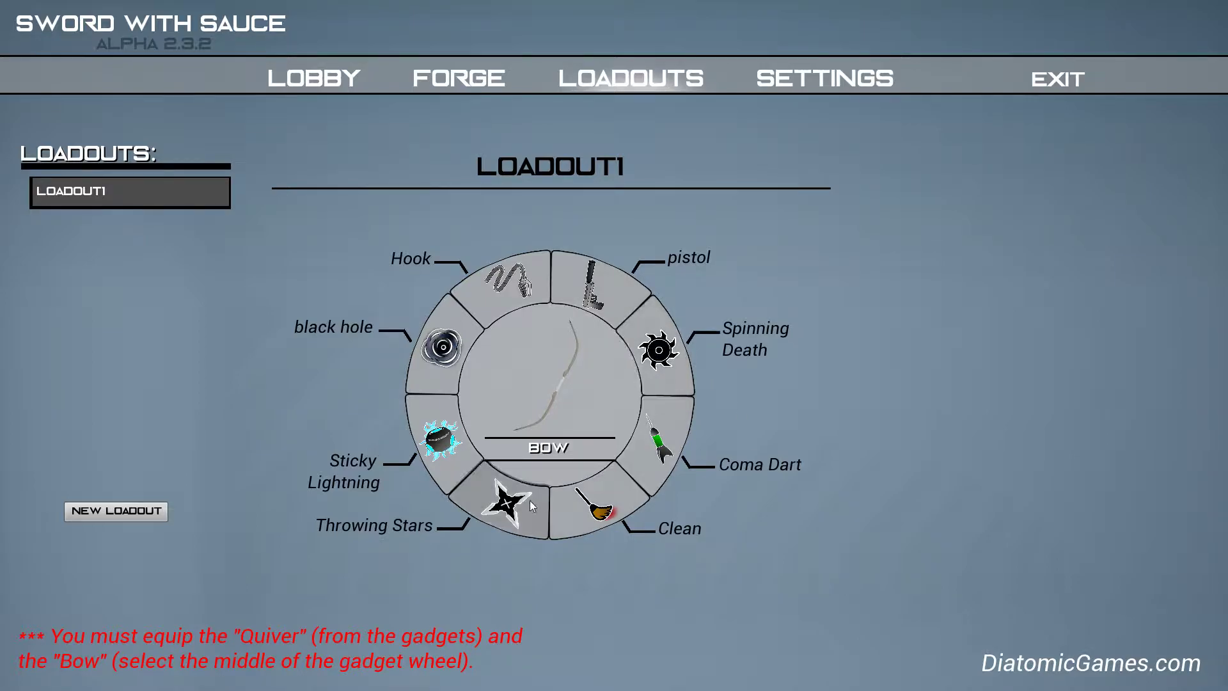
left_click(668, 432)
left_click(956, 328)
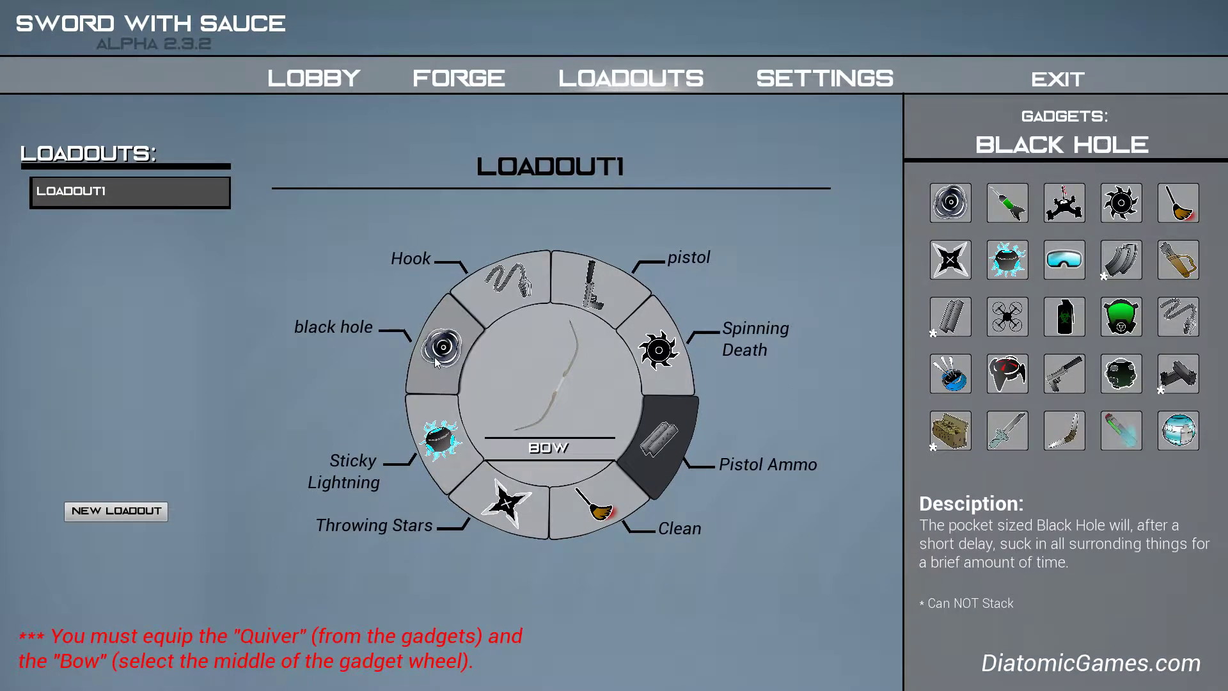
left_click(436, 447)
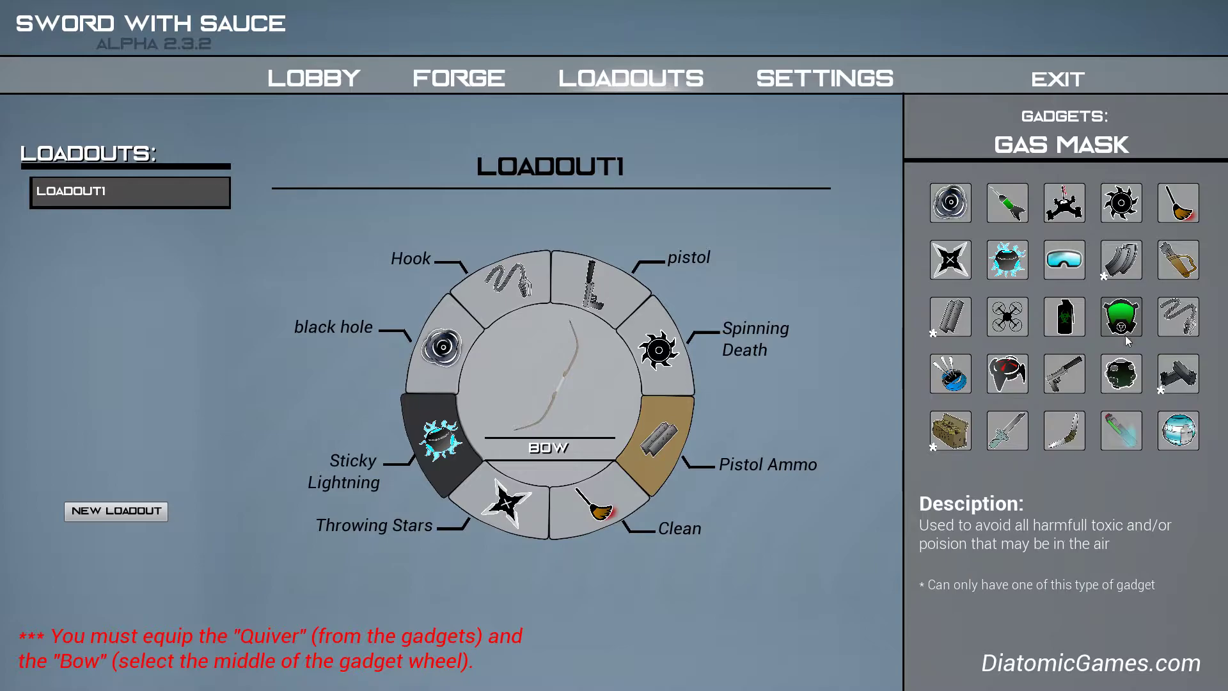
left_click(862, 631)
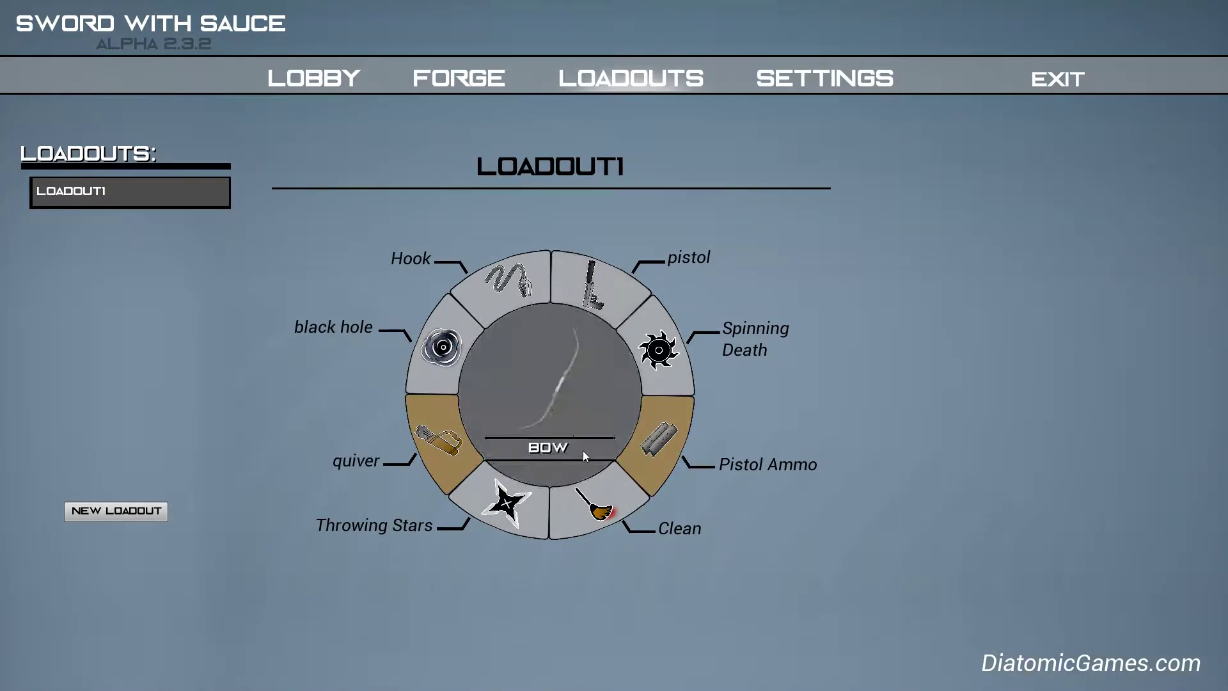
left_click(594, 499)
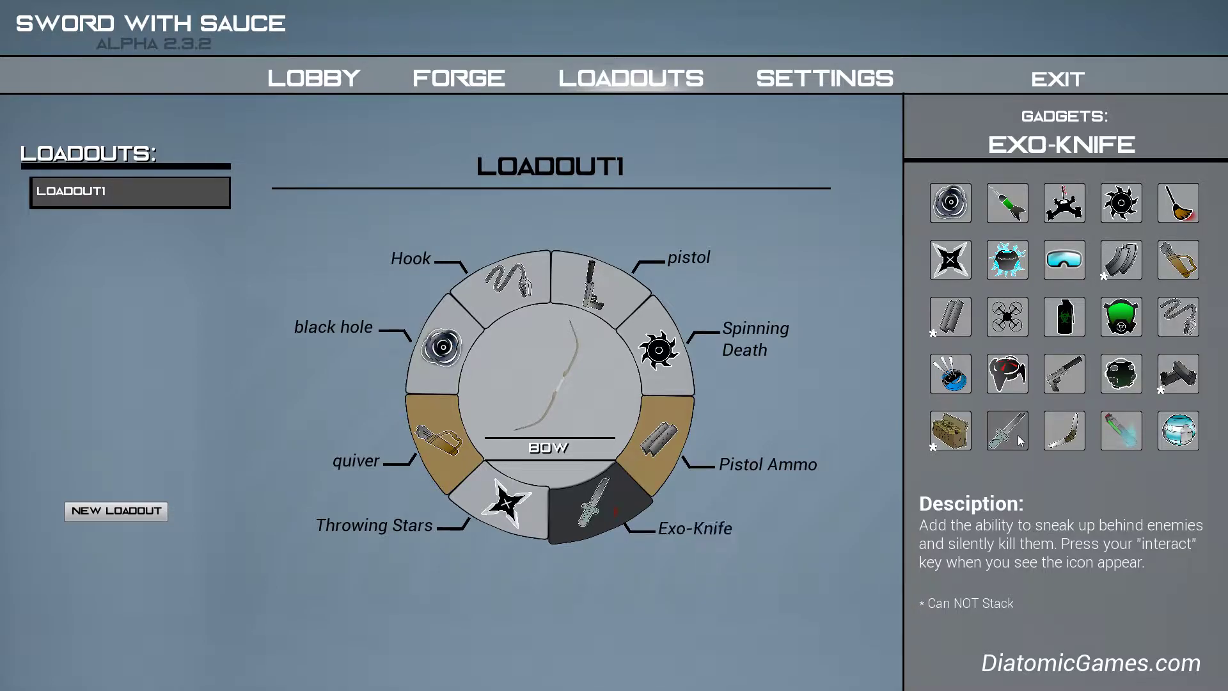
left_click(533, 631)
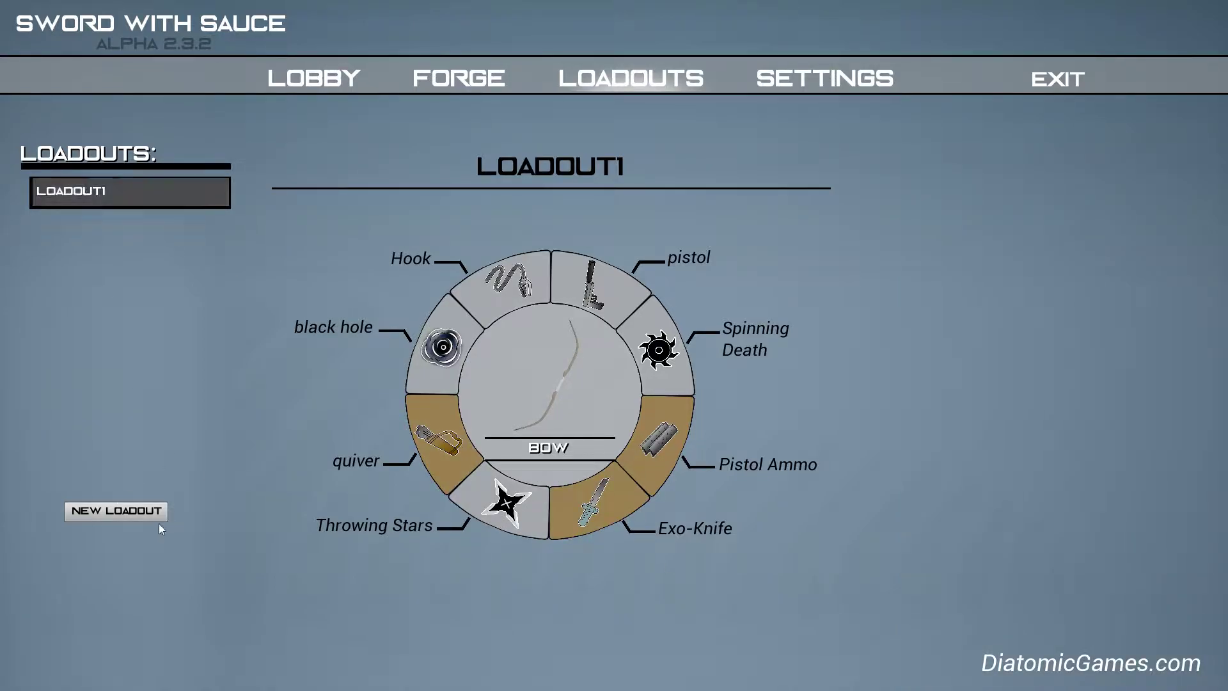
Add and then delete a LOADOUT2, and return to the match setup.
left_click(142, 225)
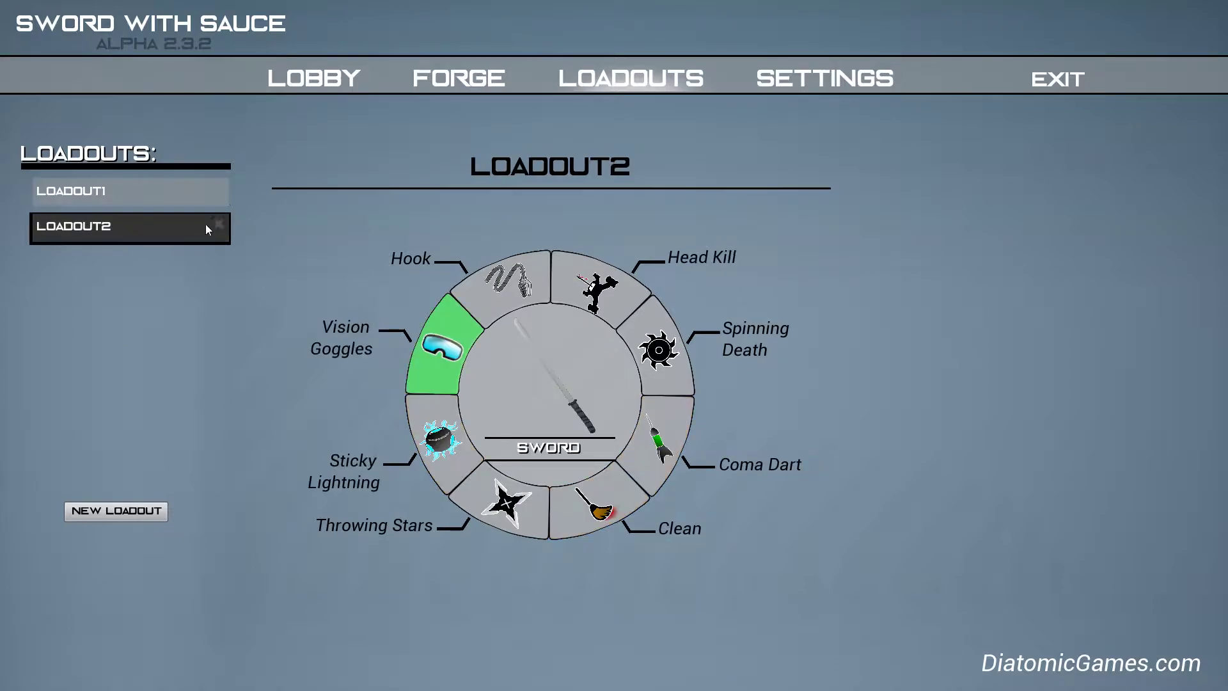
left_click(208, 193)
left_click(144, 228)
left_click(218, 224)
left_click(451, 78)
left_click(317, 78)
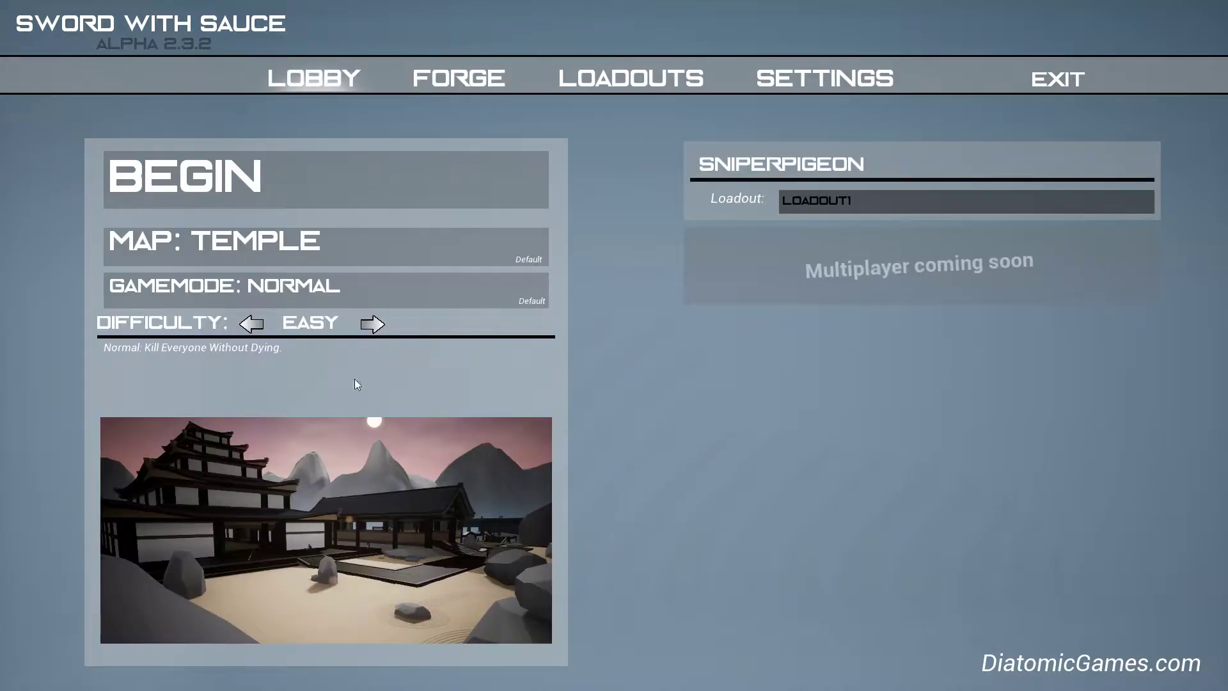
Start the Temple match and shoot arrows at the nearby and rooftop guards.
left_click(298, 195)
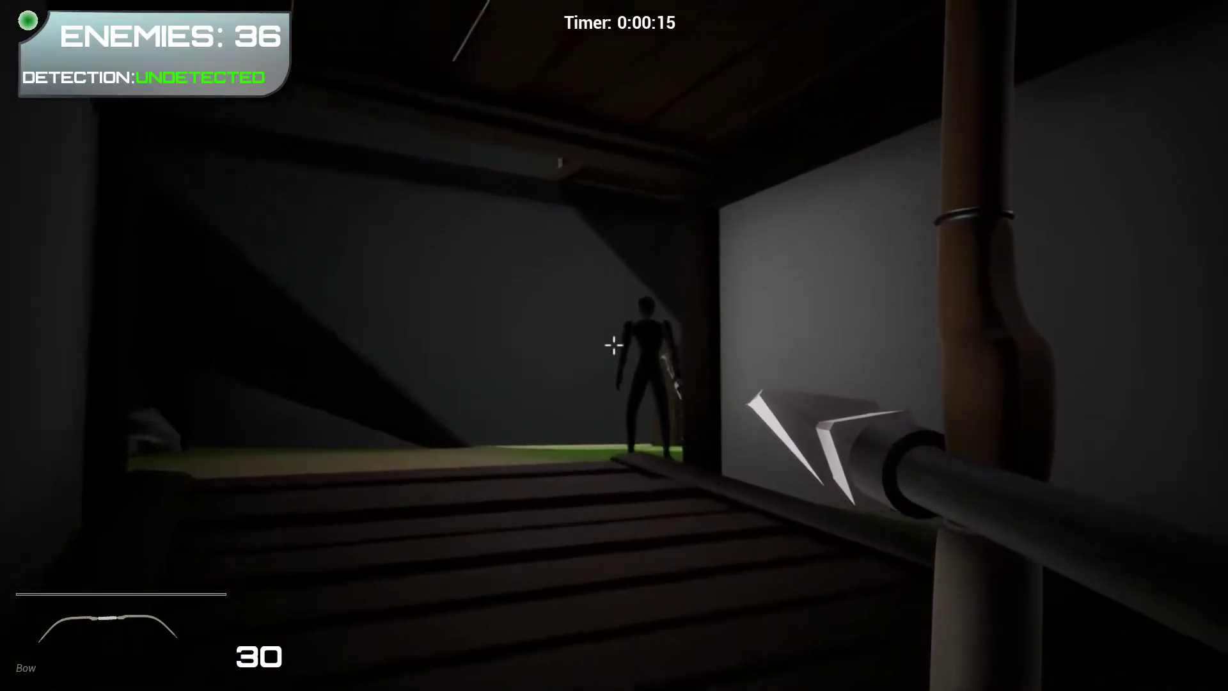
left_click(615, 345)
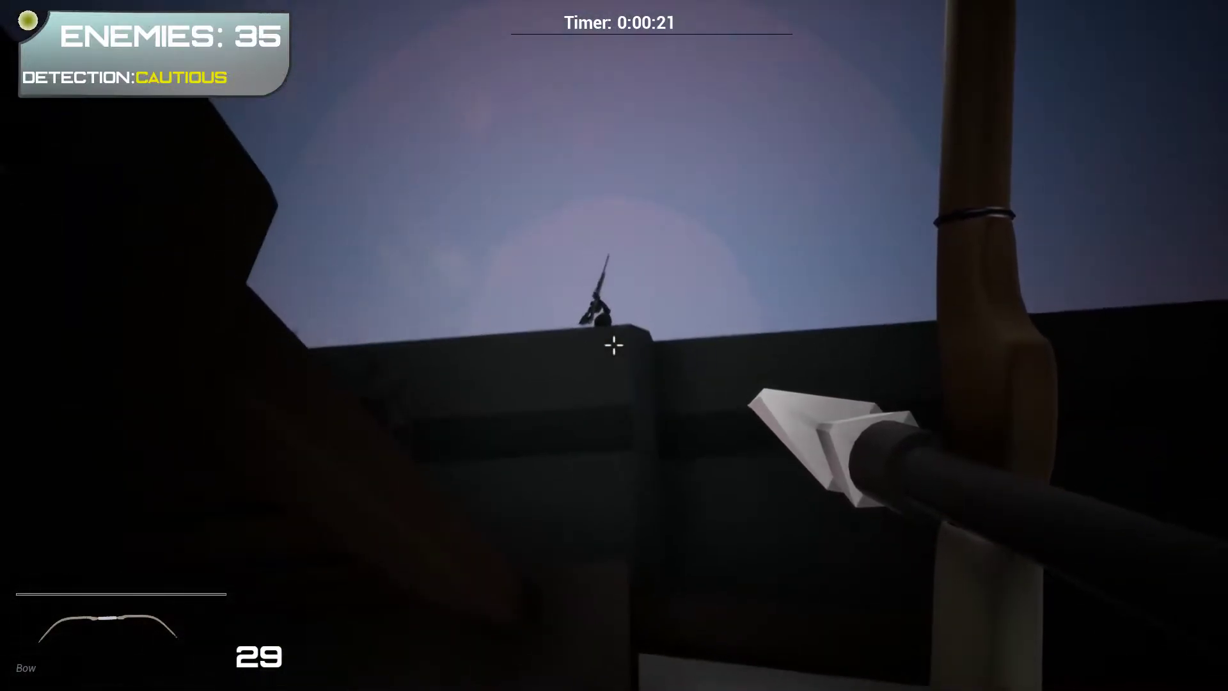
left_click(614, 346)
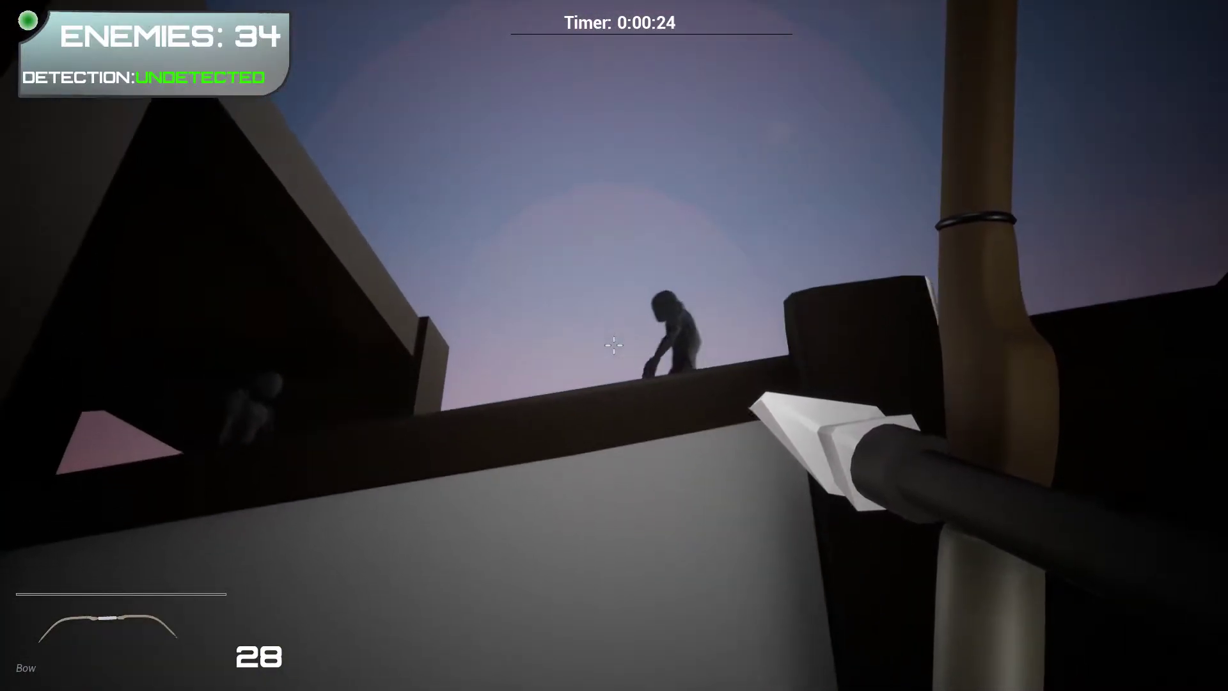
left_click(614, 345)
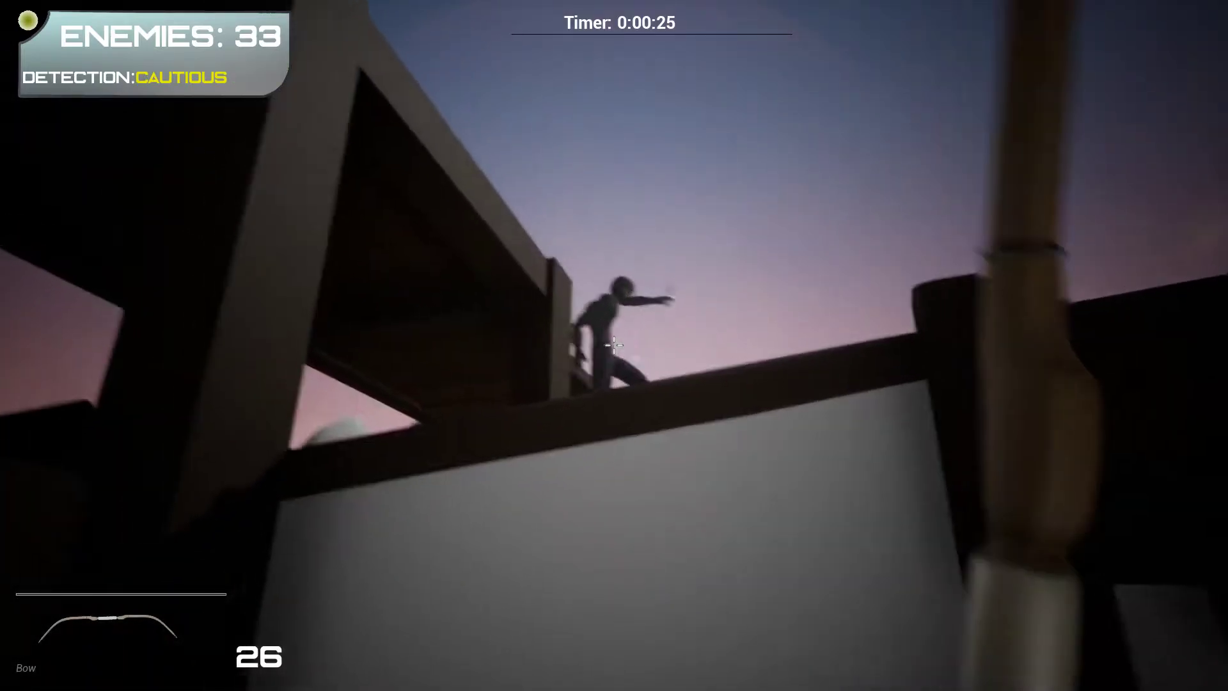
left_click(615, 346)
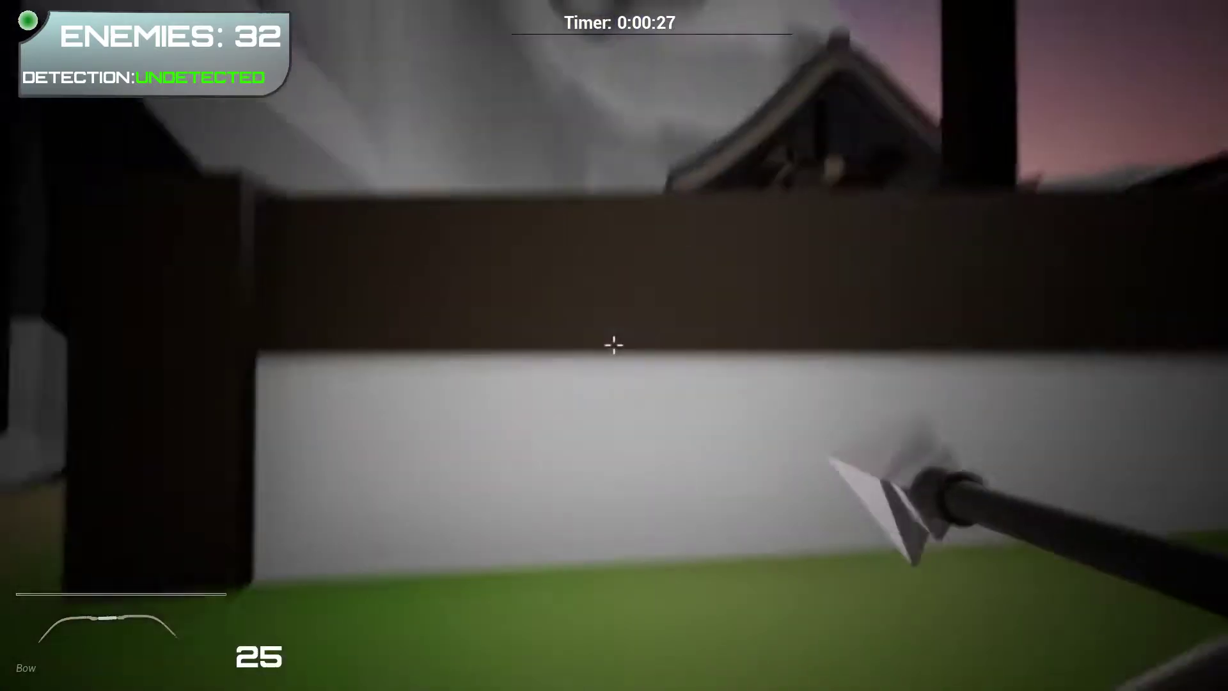
key("w")
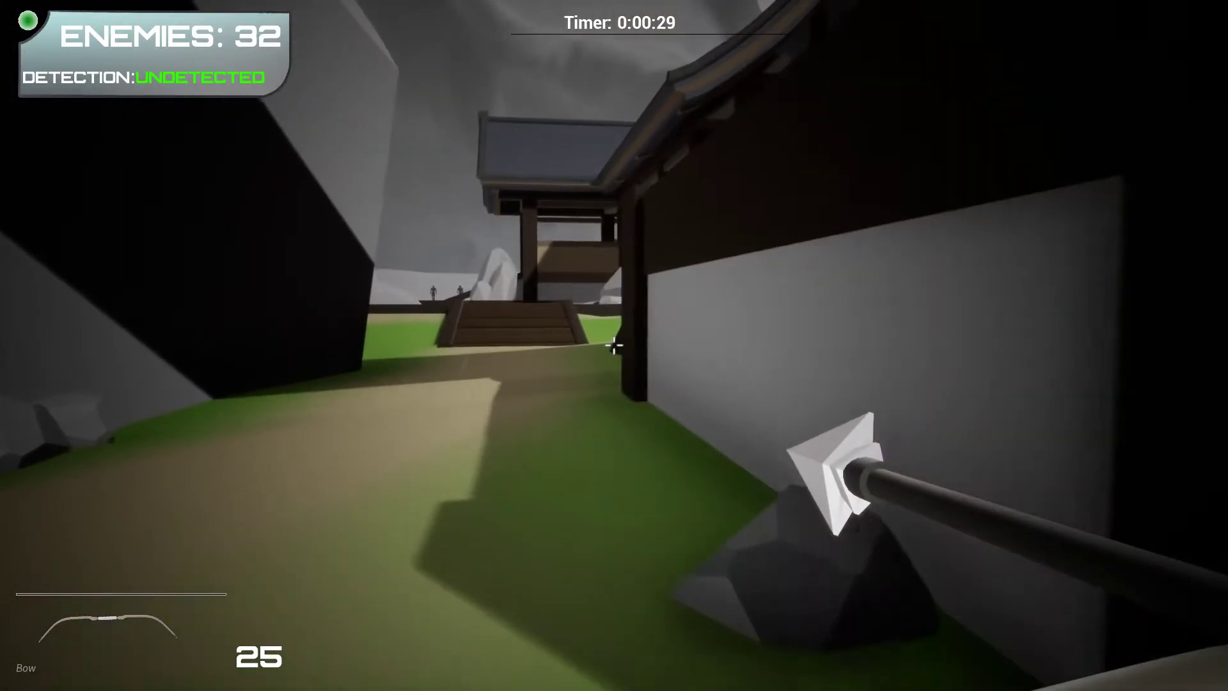
key("w")
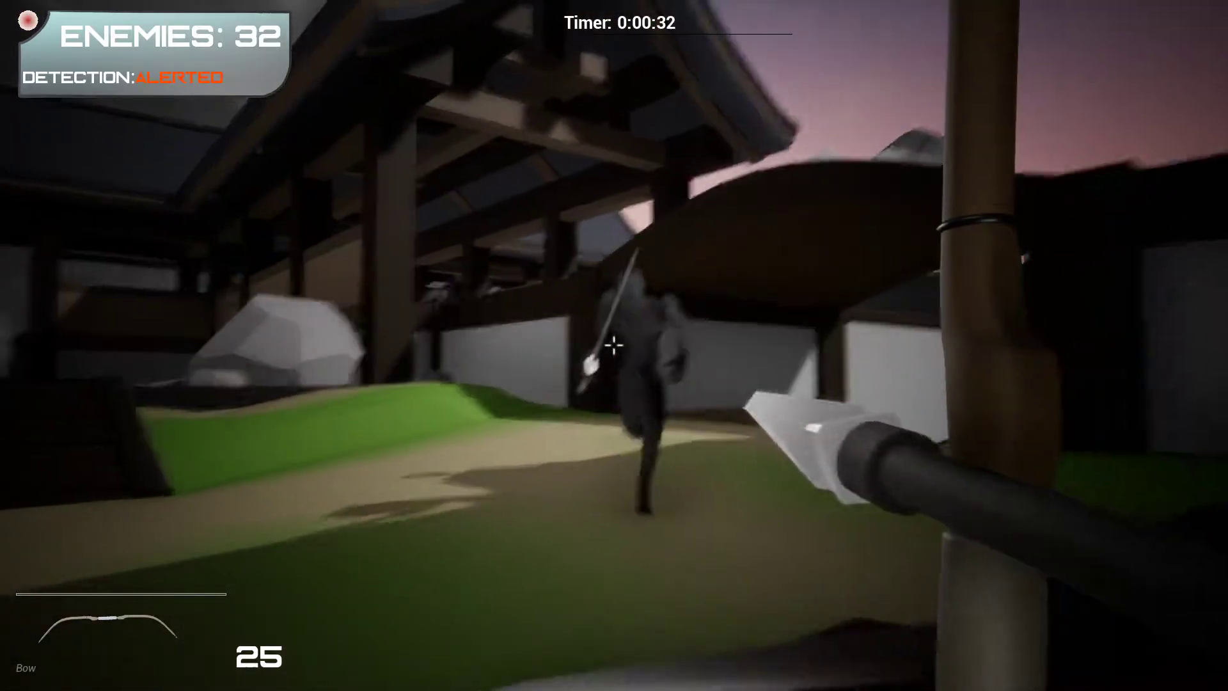
left_click(615, 346)
Advance through the archway and shoot the guards on the roof, stairs and bridge.
key("w")
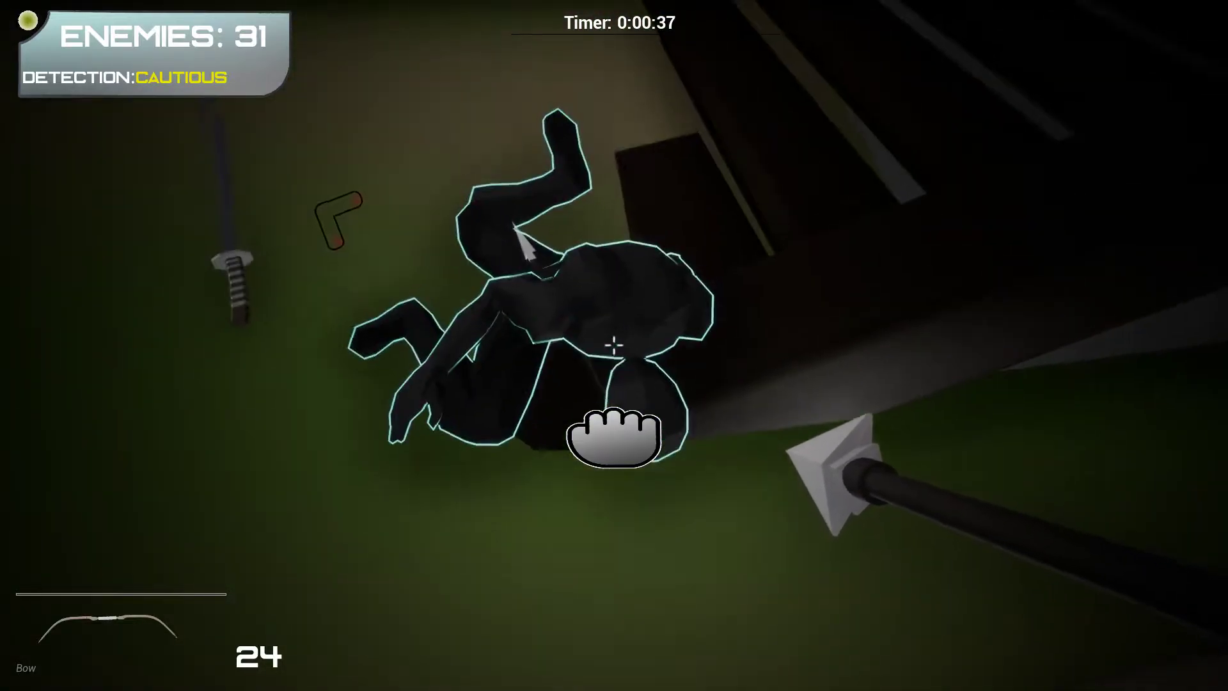
key("w")
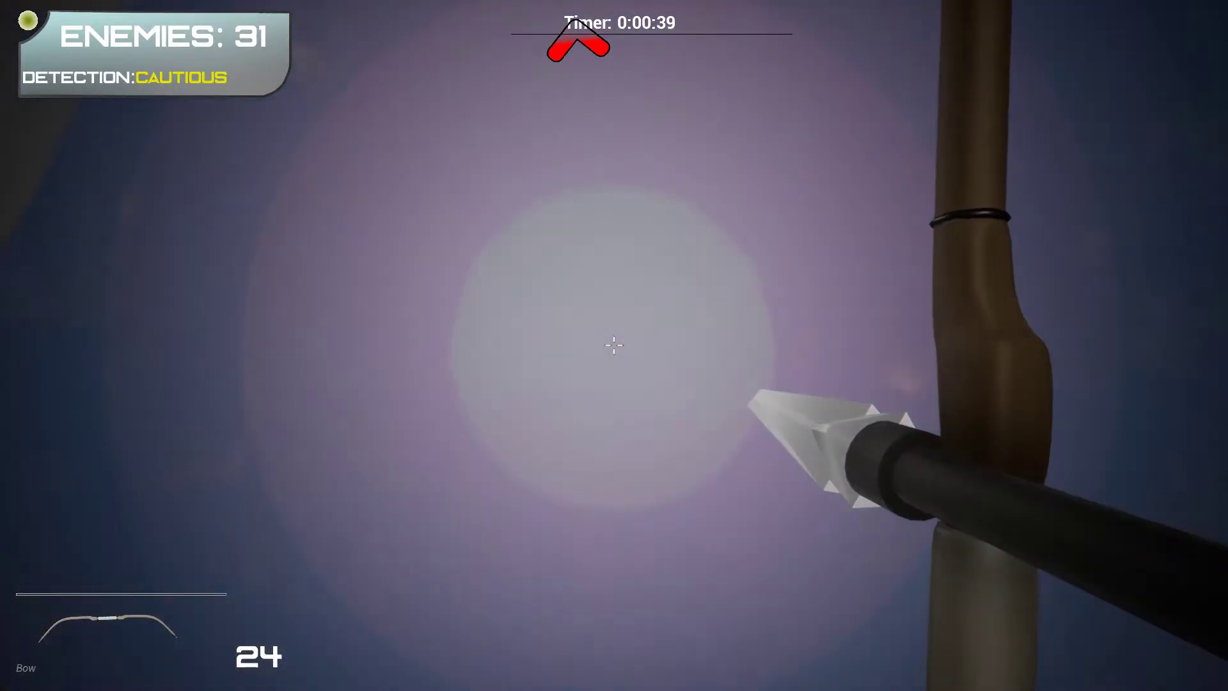
key("w")
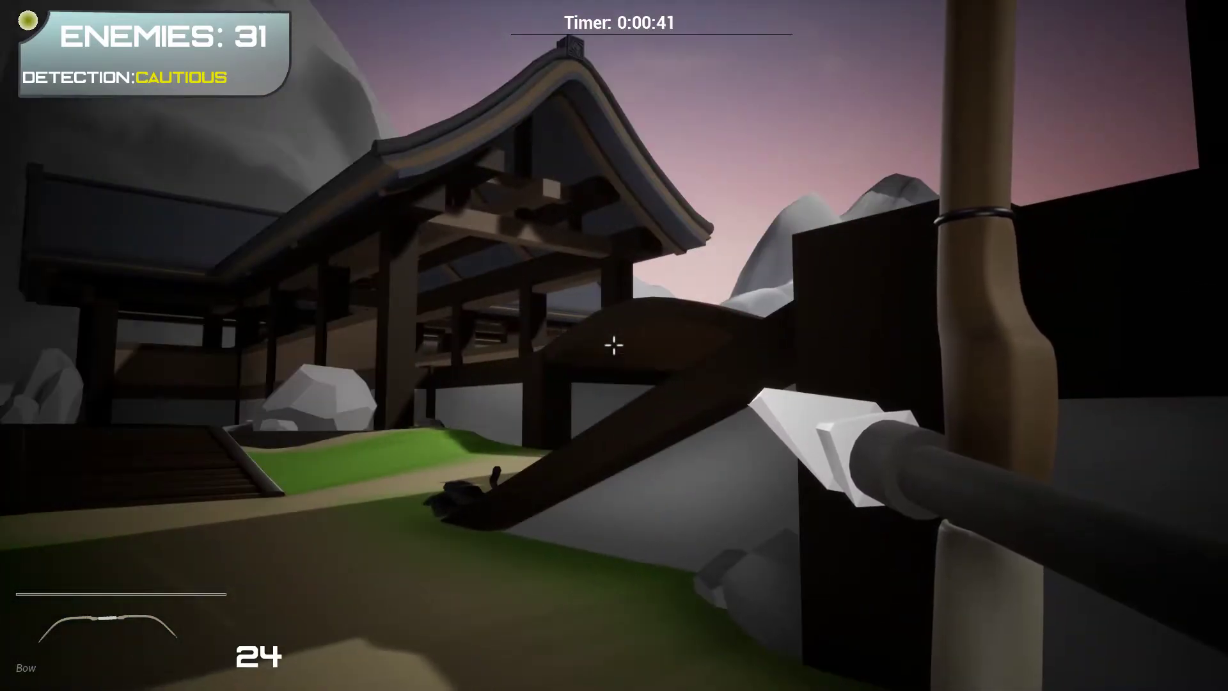
key("w")
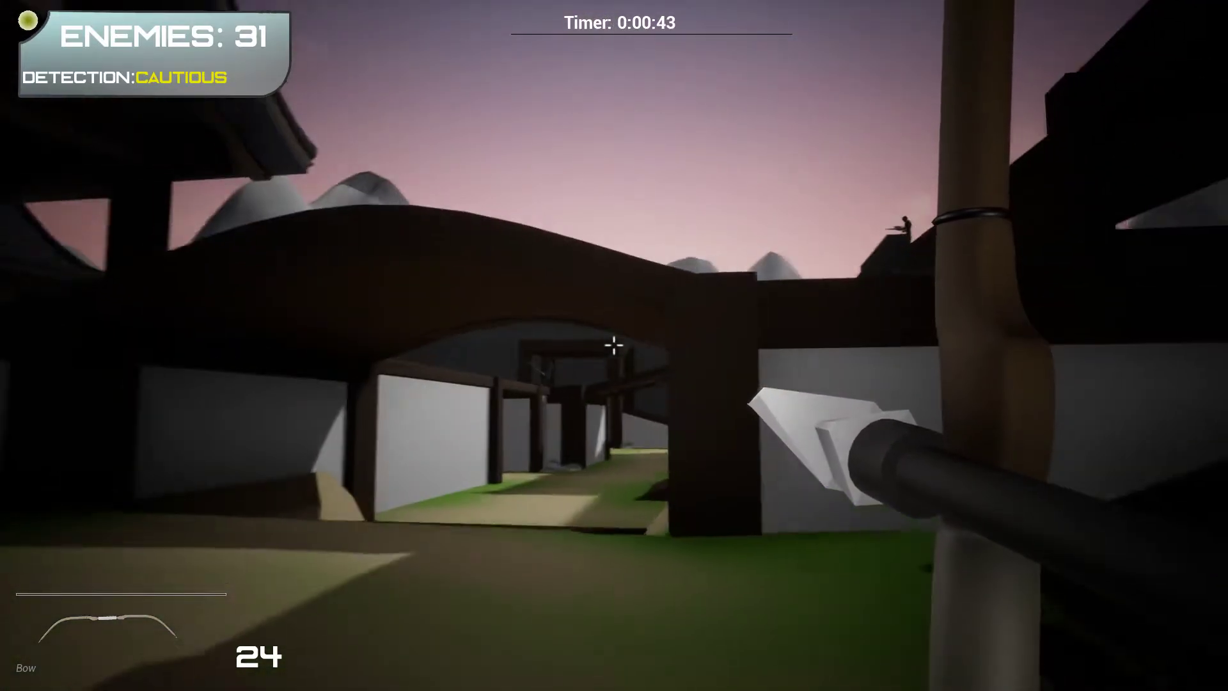
key("w")
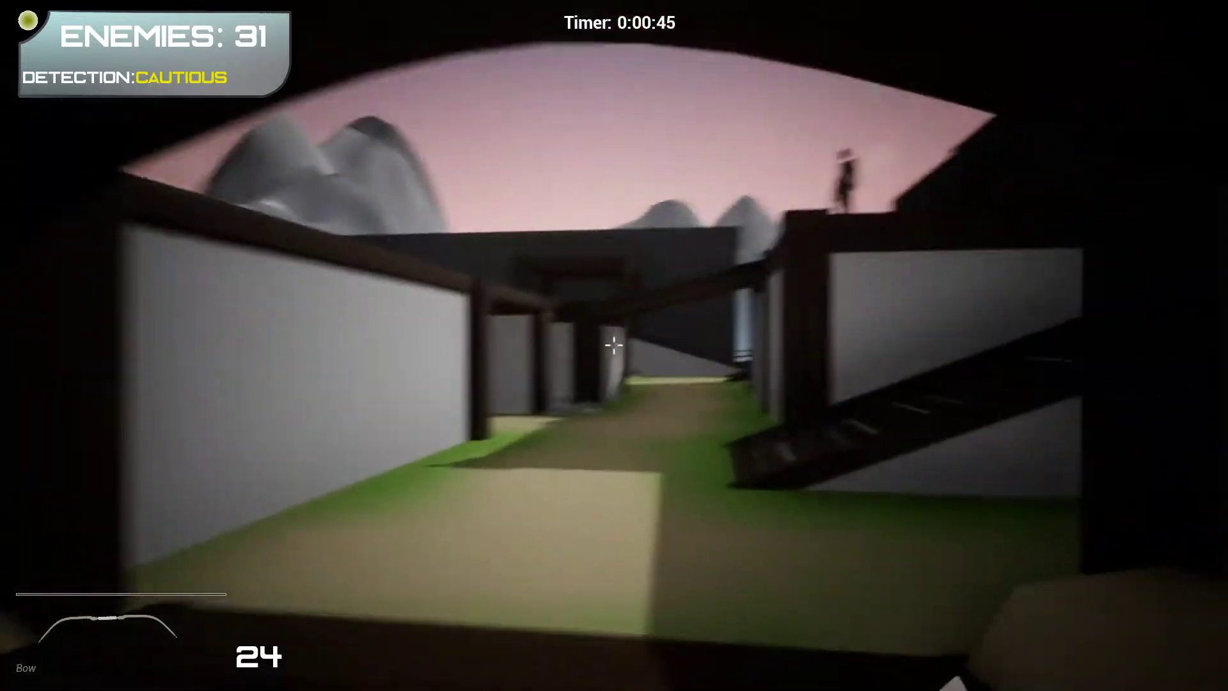
left_click(615, 346)
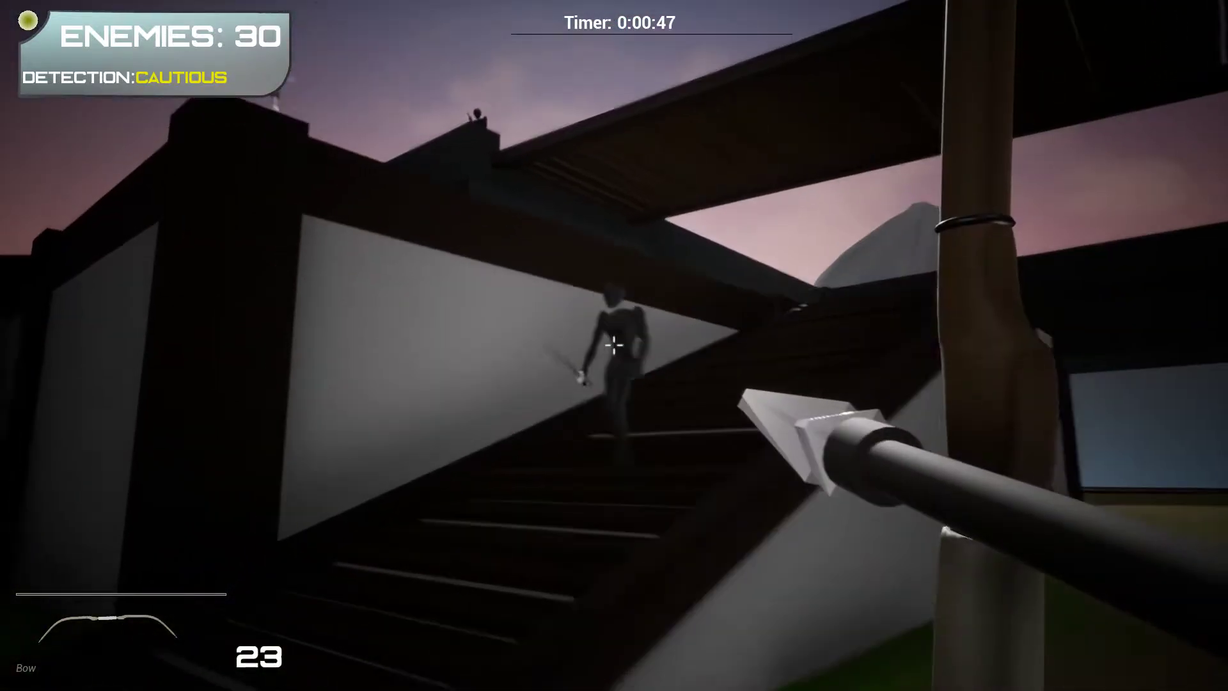
left_click(614, 345)
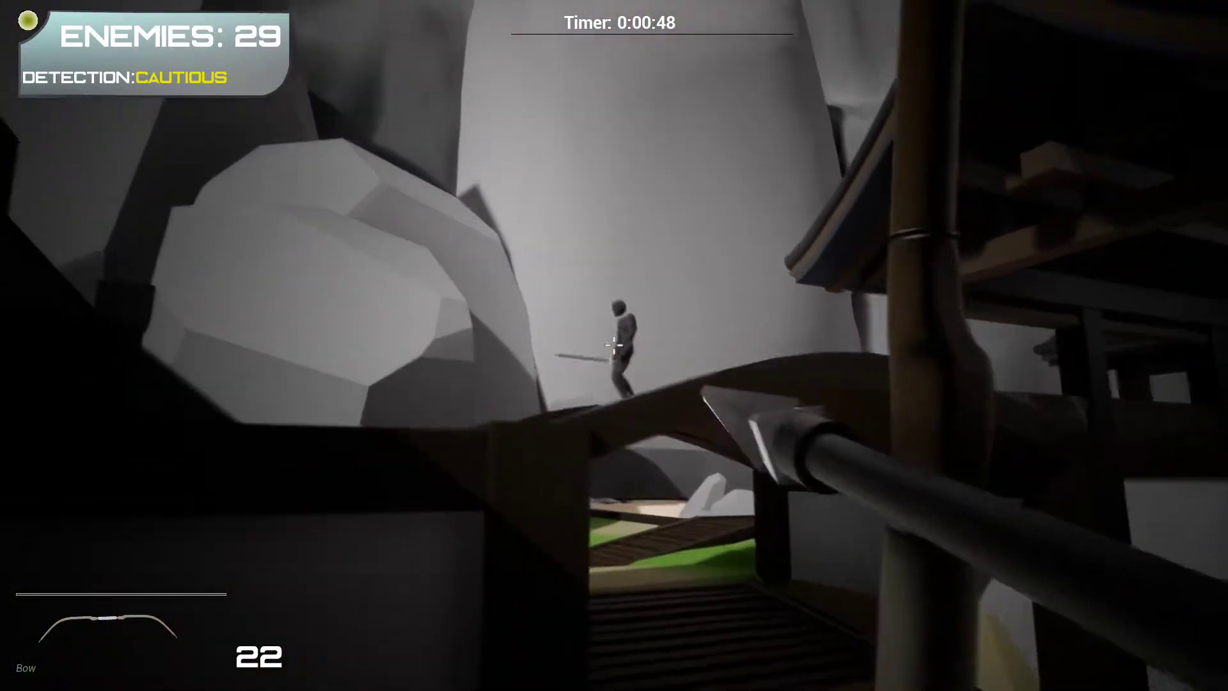
left_click(614, 346)
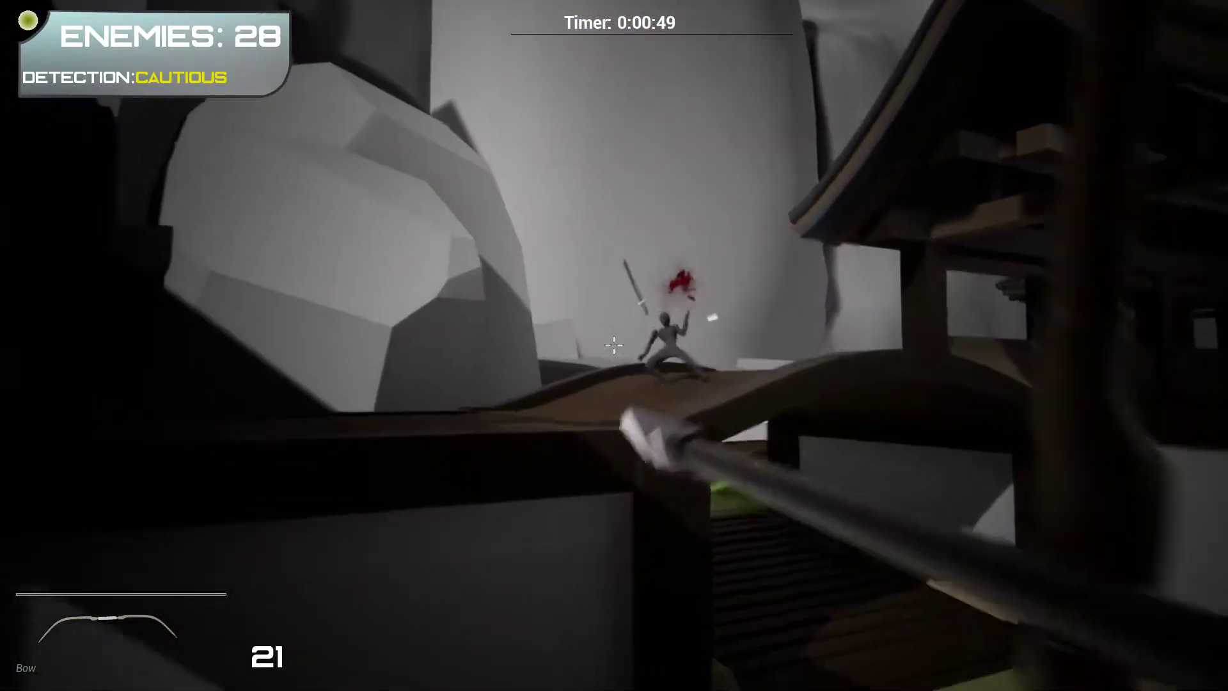
Cross the rooftops and shoot guards on the stairs, inside the building and near the pagoda.
key("w")
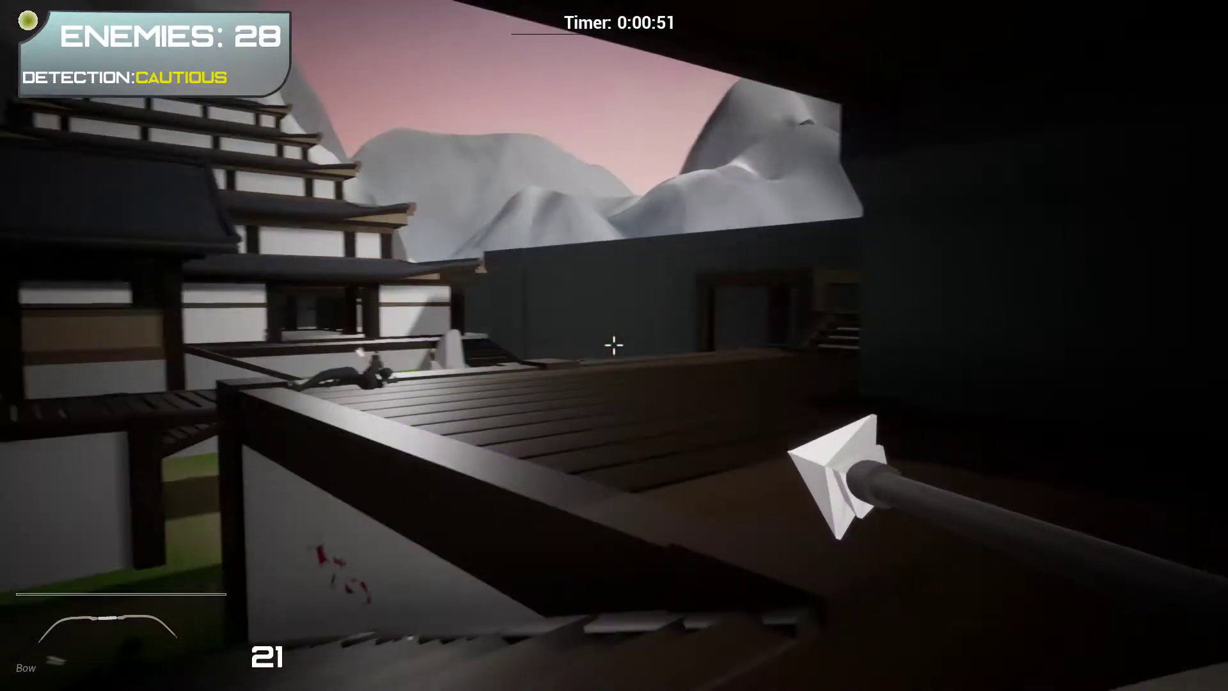
key("w")
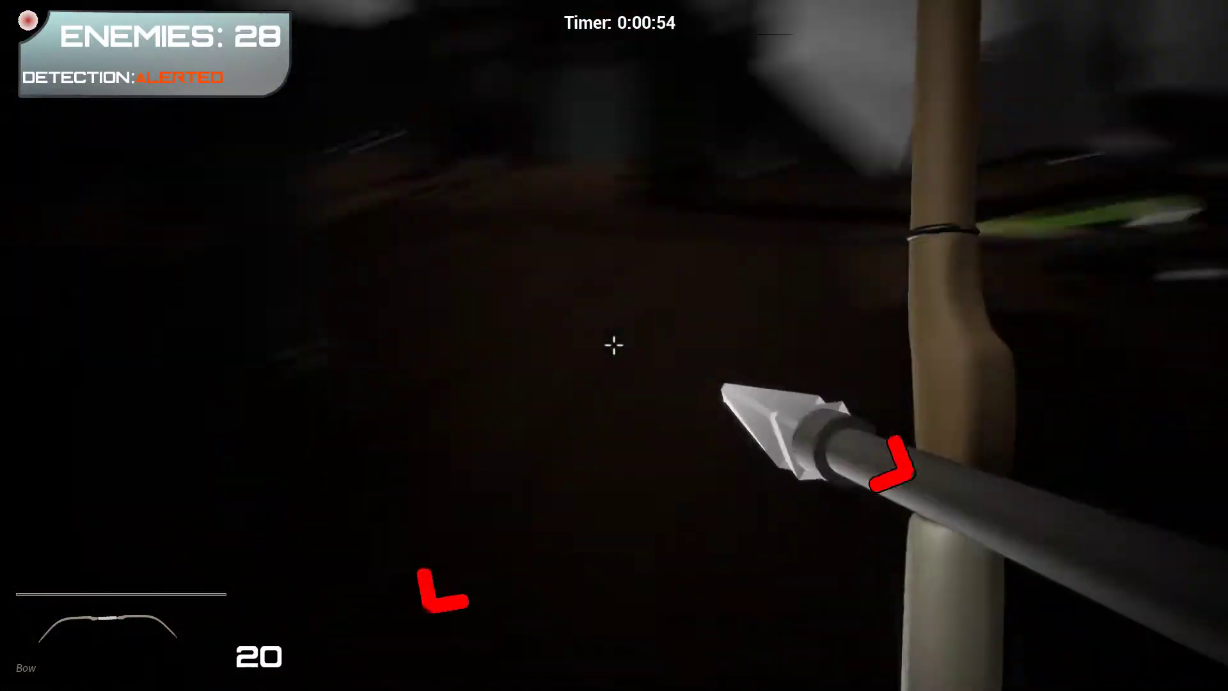
left_click(614, 346)
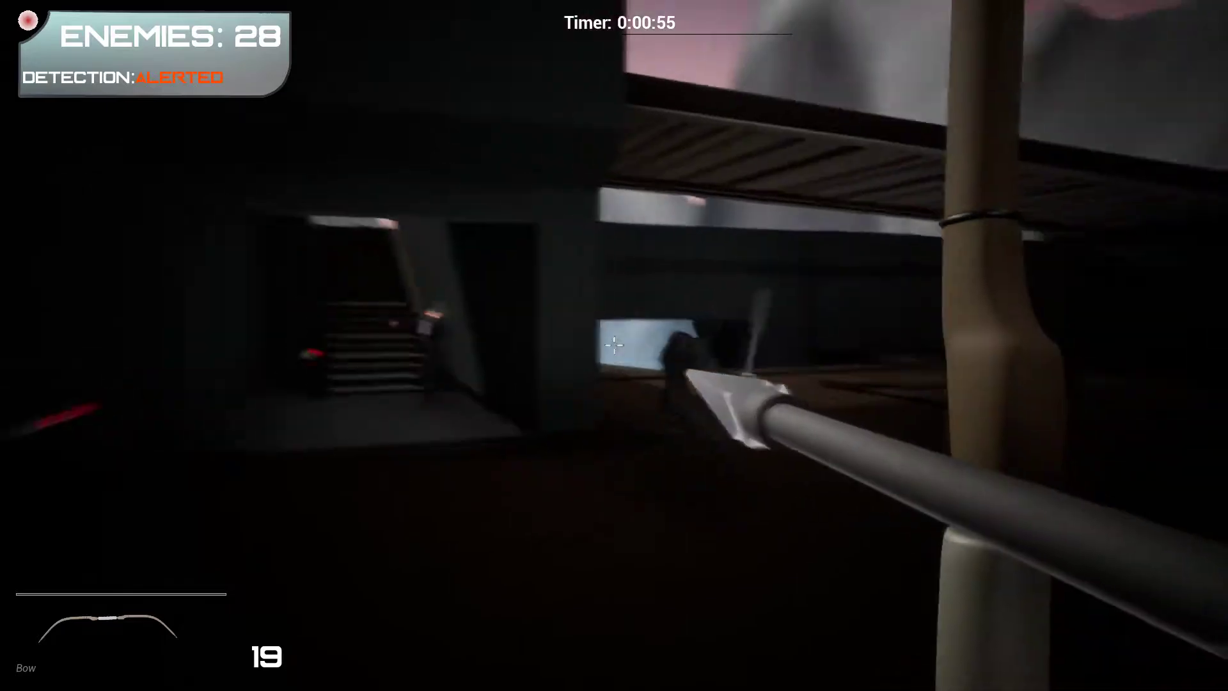
left_click(614, 345)
key("w")
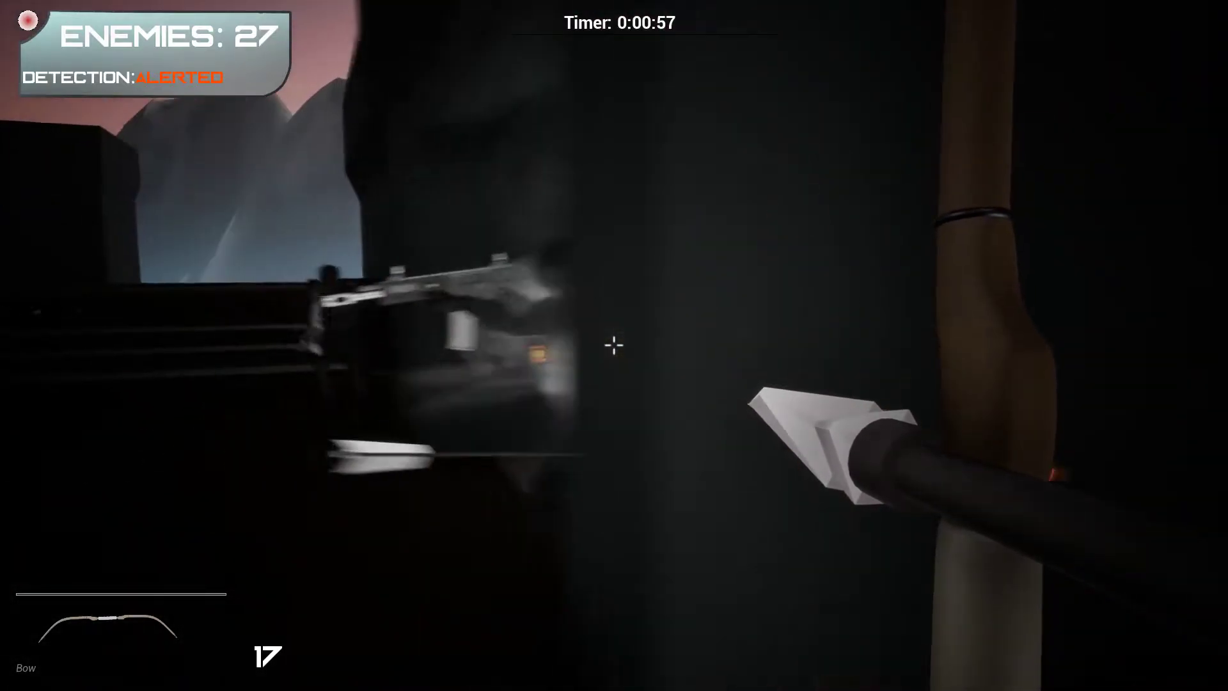
left_click(614, 345)
left_click(614, 346)
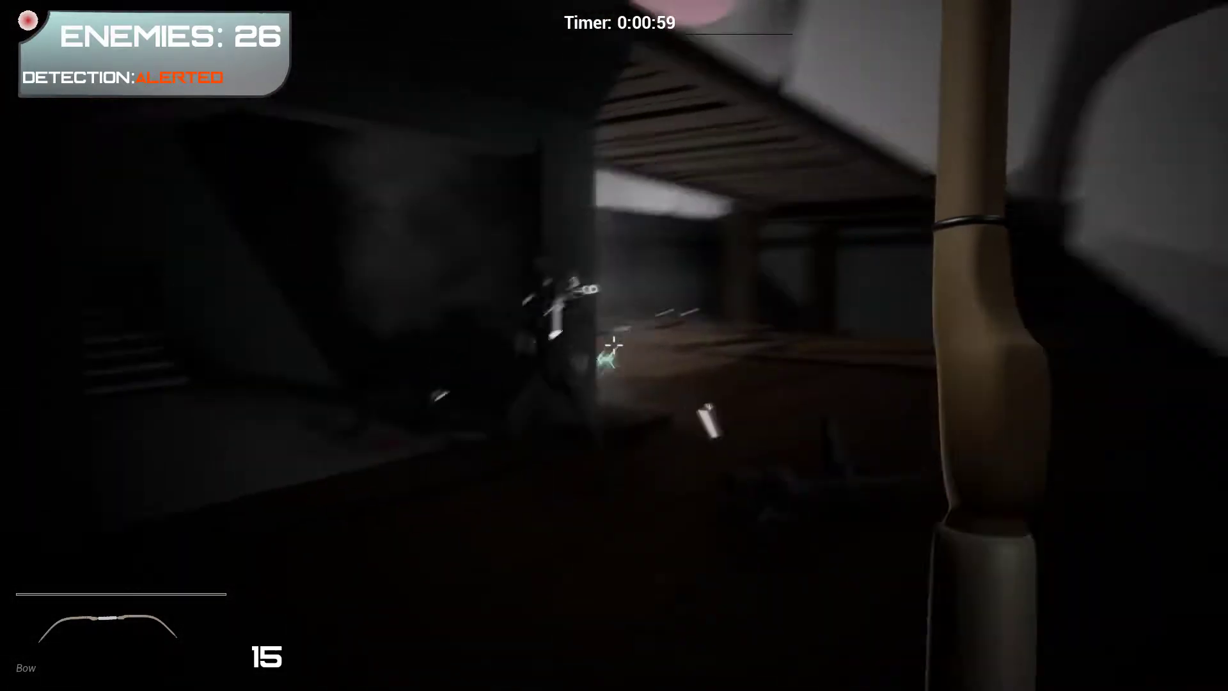
left_click(614, 346)
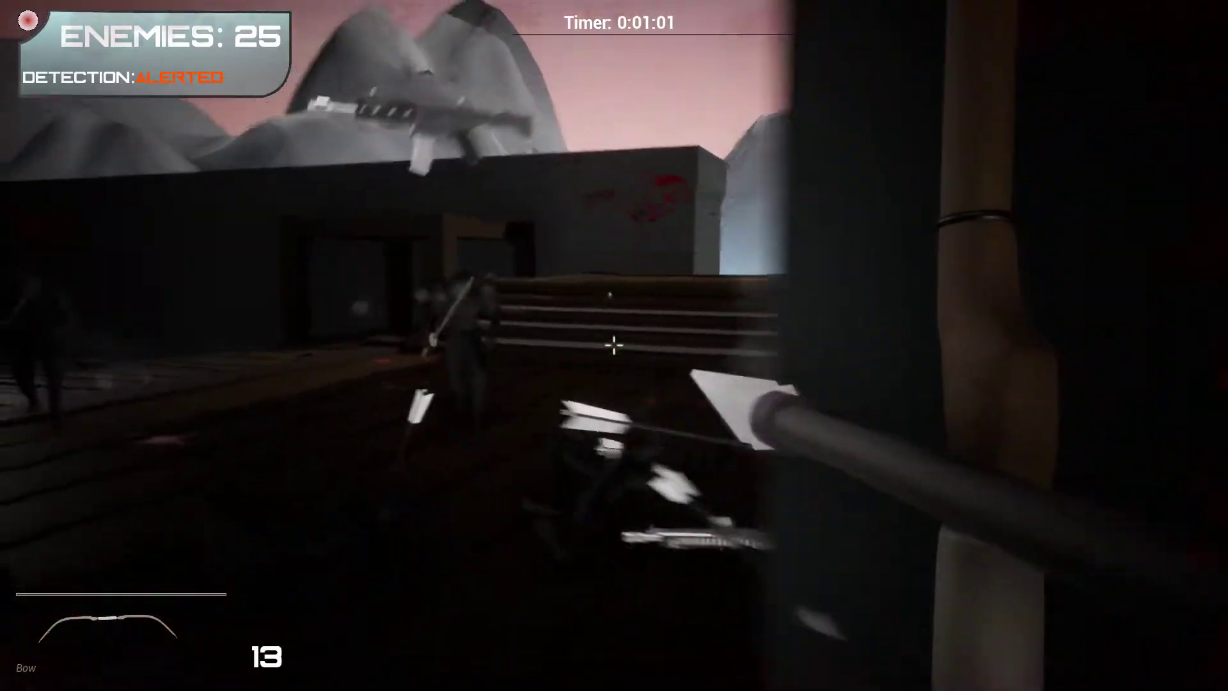
left_click(615, 345)
Switch to the pistol, shoot the pagoda guards and swordsman, and reload.
left_click(614, 346)
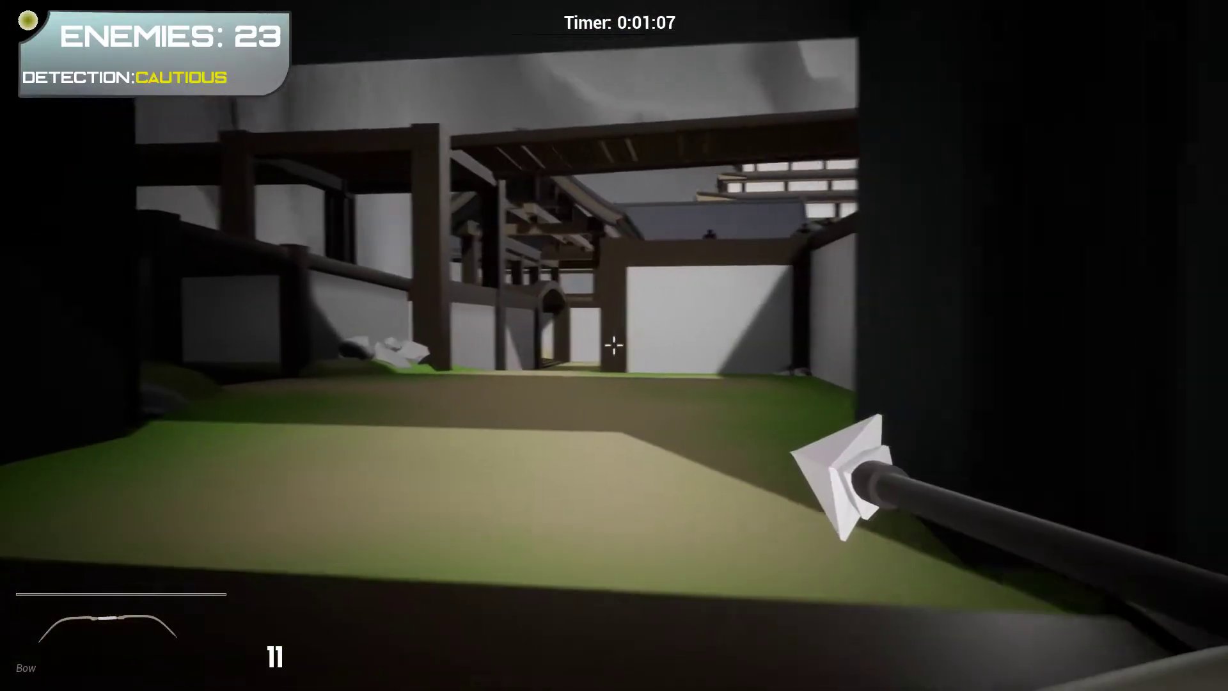
key("2")
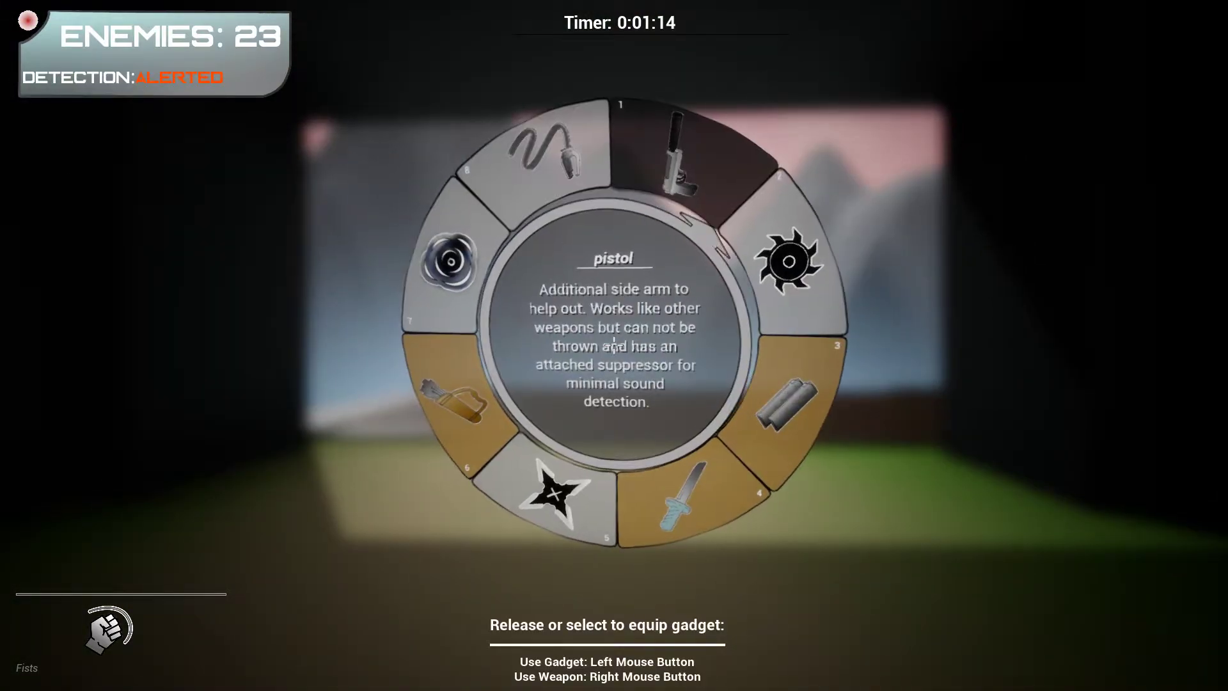
left_click(614, 345)
left_click(614, 346)
left_click(614, 346)
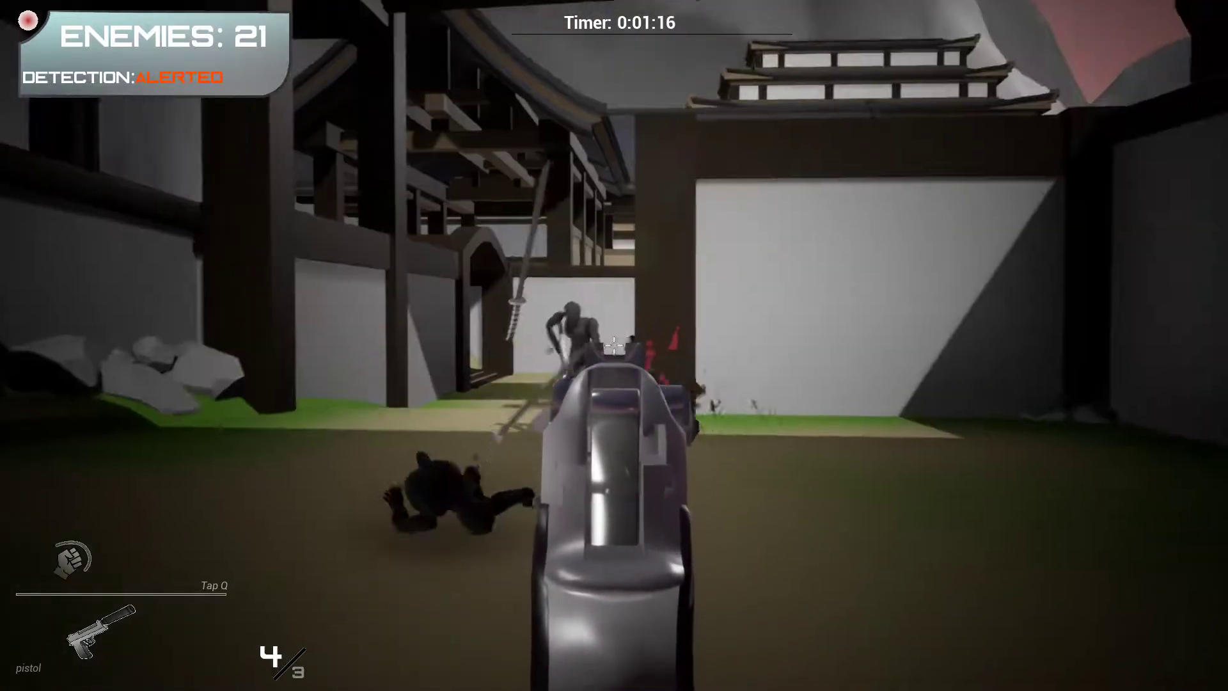
left_click(614, 346)
key("r")
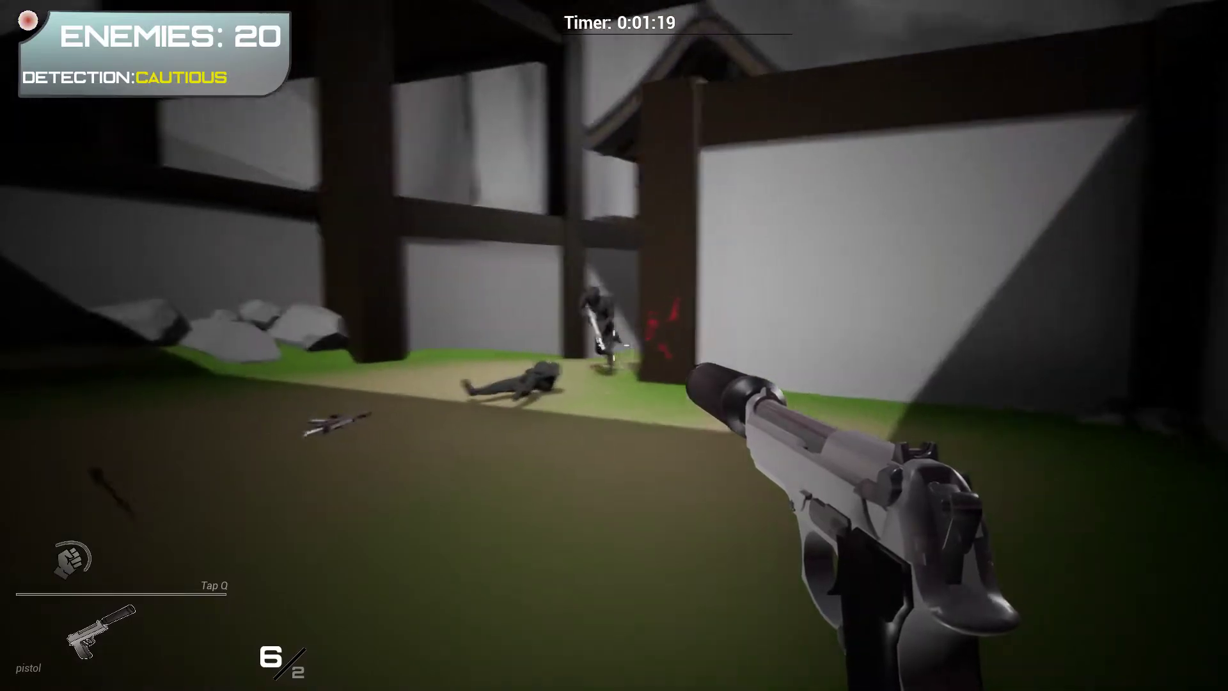
Gun down the approaching gunman and move through the courtyard.
left_click(614, 345)
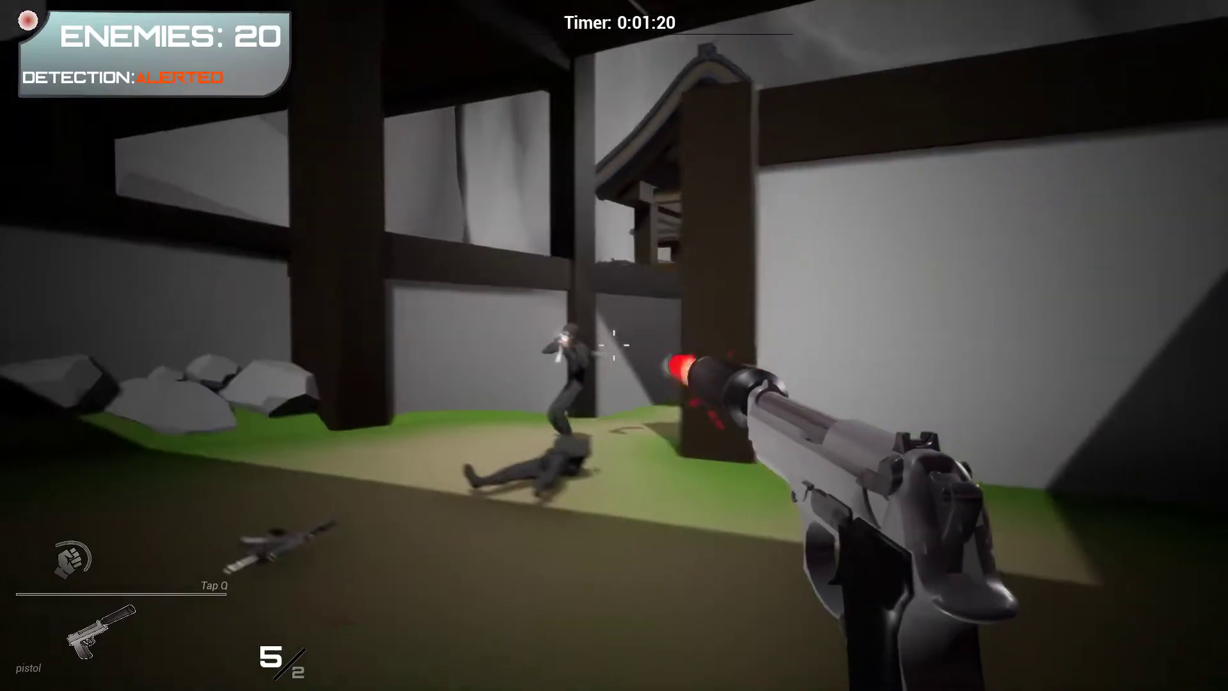
left_click(614, 346)
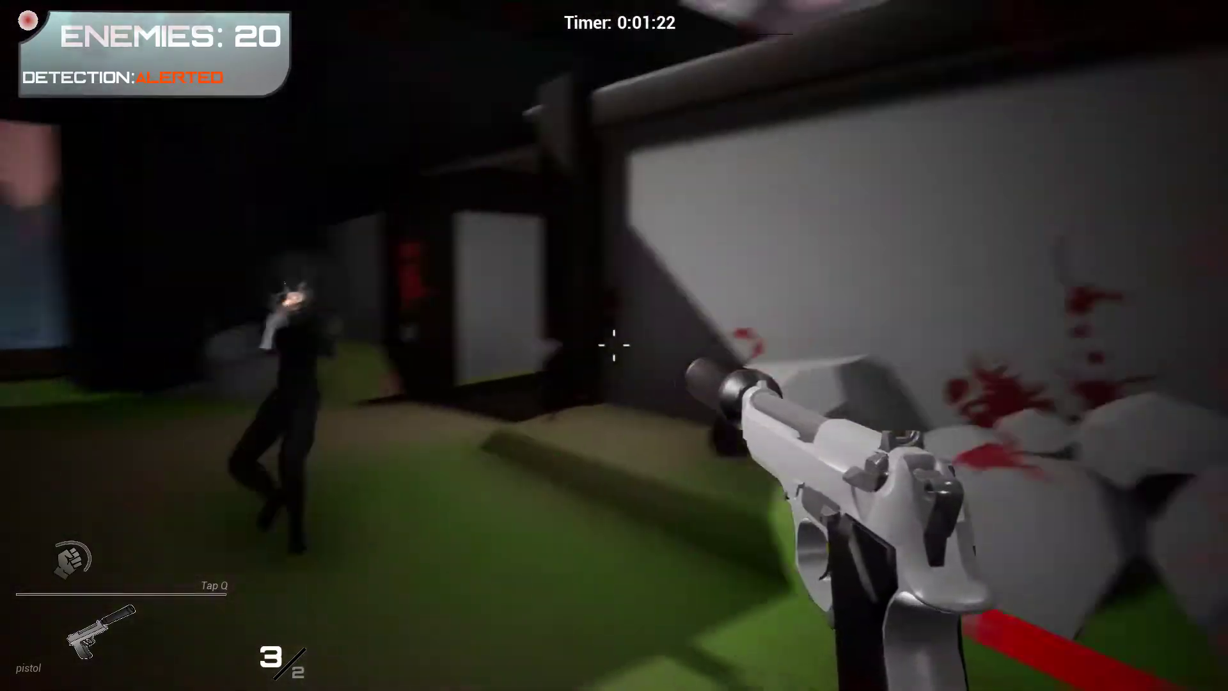
left_click(614, 346)
key("w")
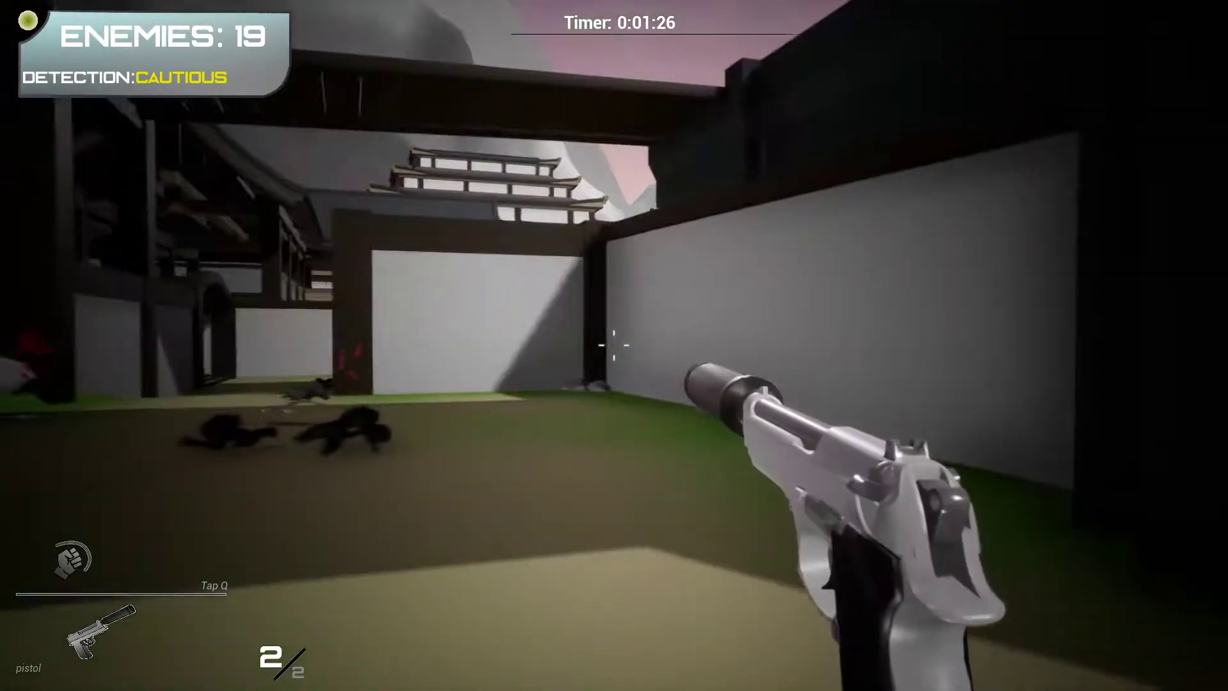
Throw three black holes at the courtyard and rooftop guards, then select Spinning Death.
key("q")
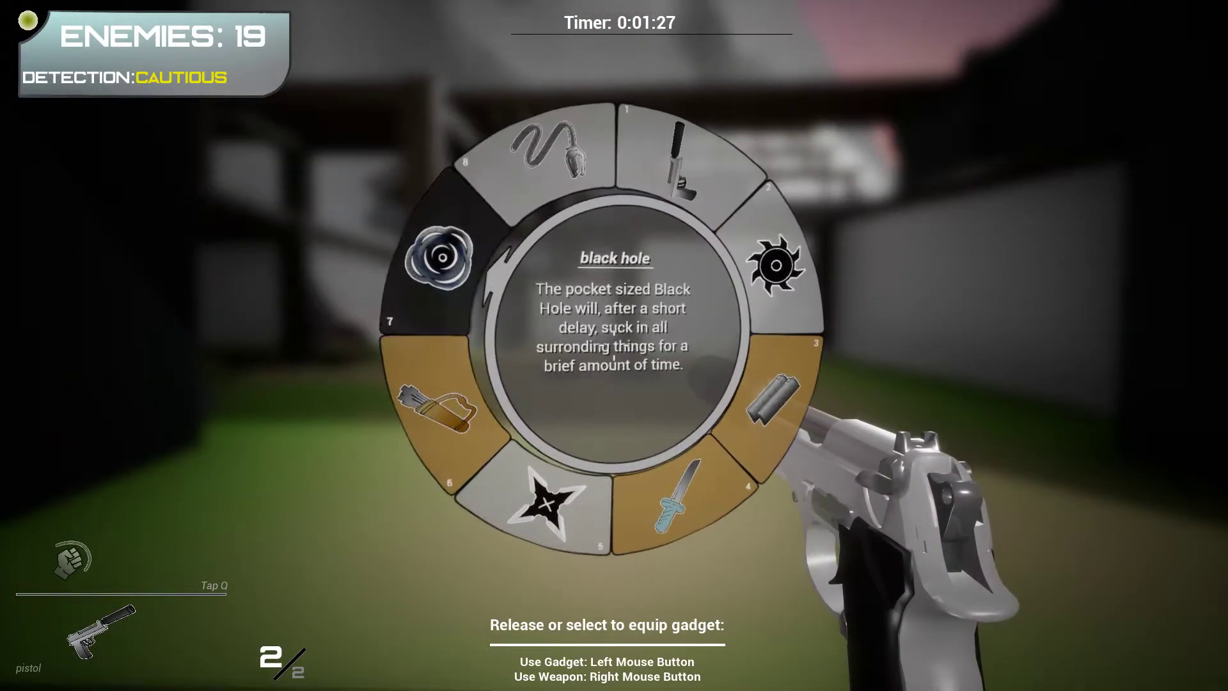
left_click(439, 257)
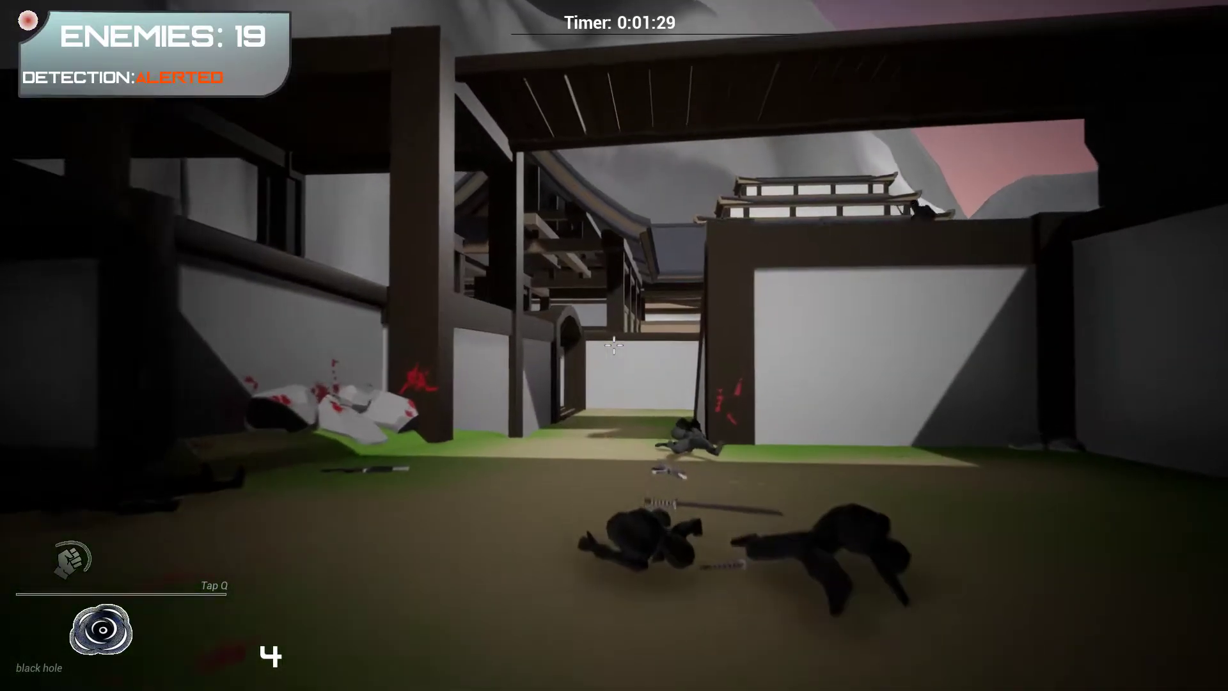
left_click(614, 345)
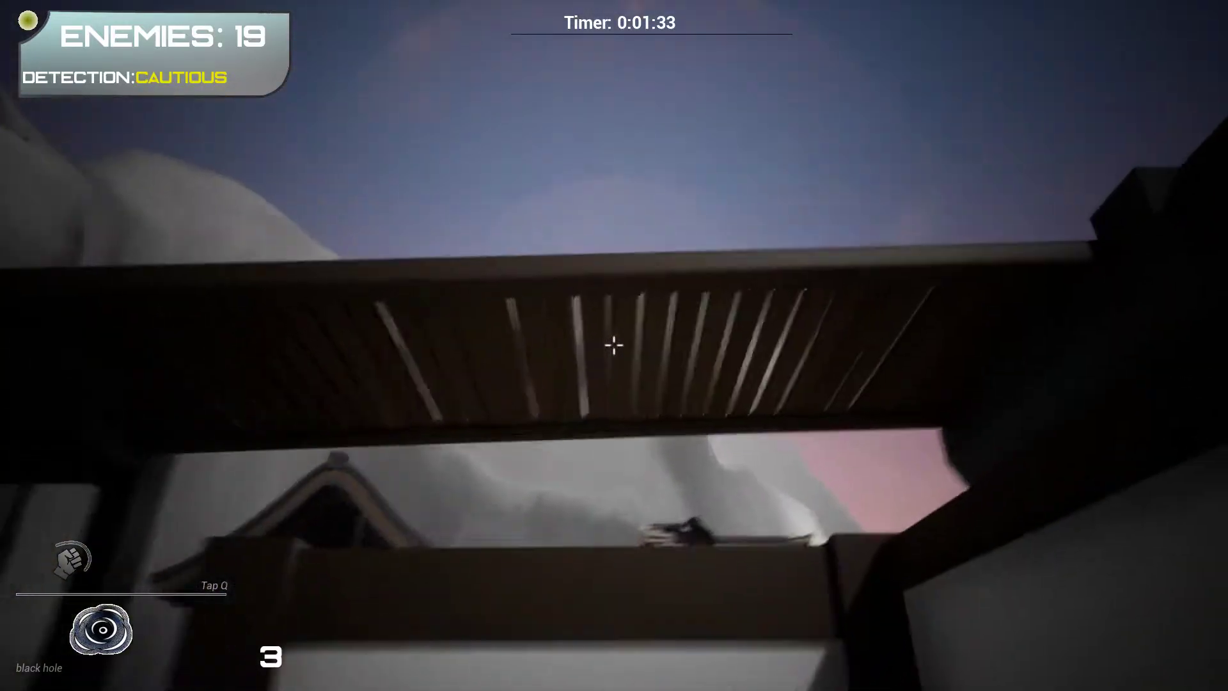
left_click(615, 345)
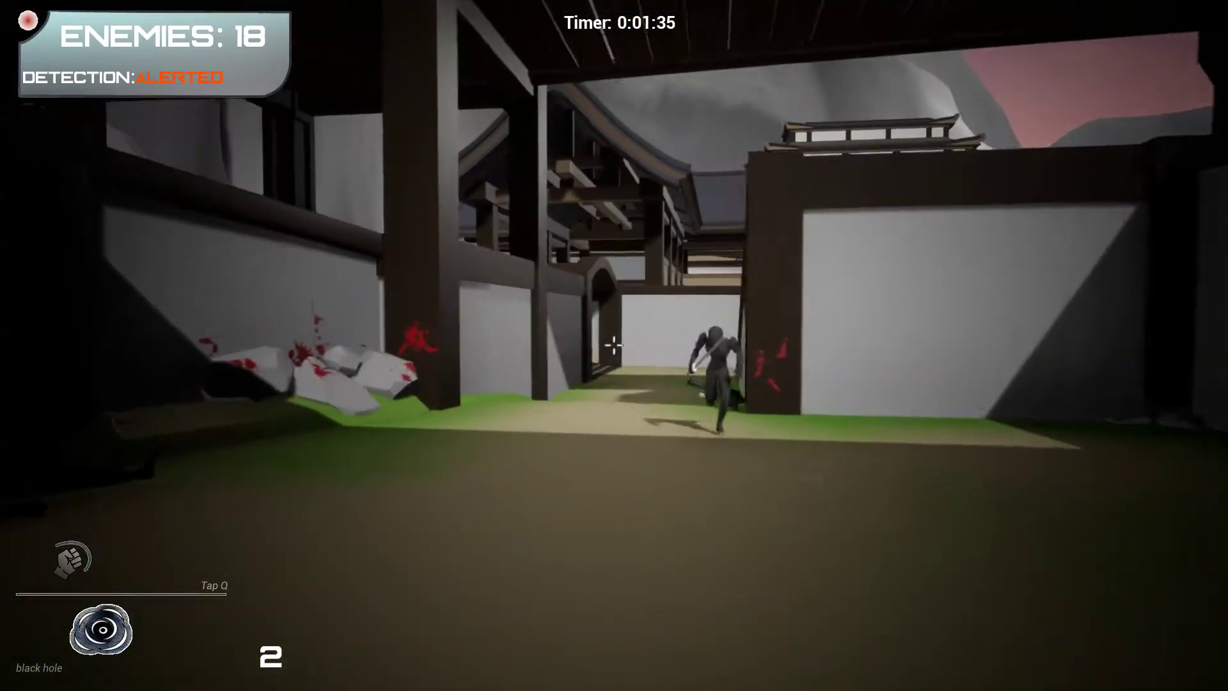
left_click(614, 346)
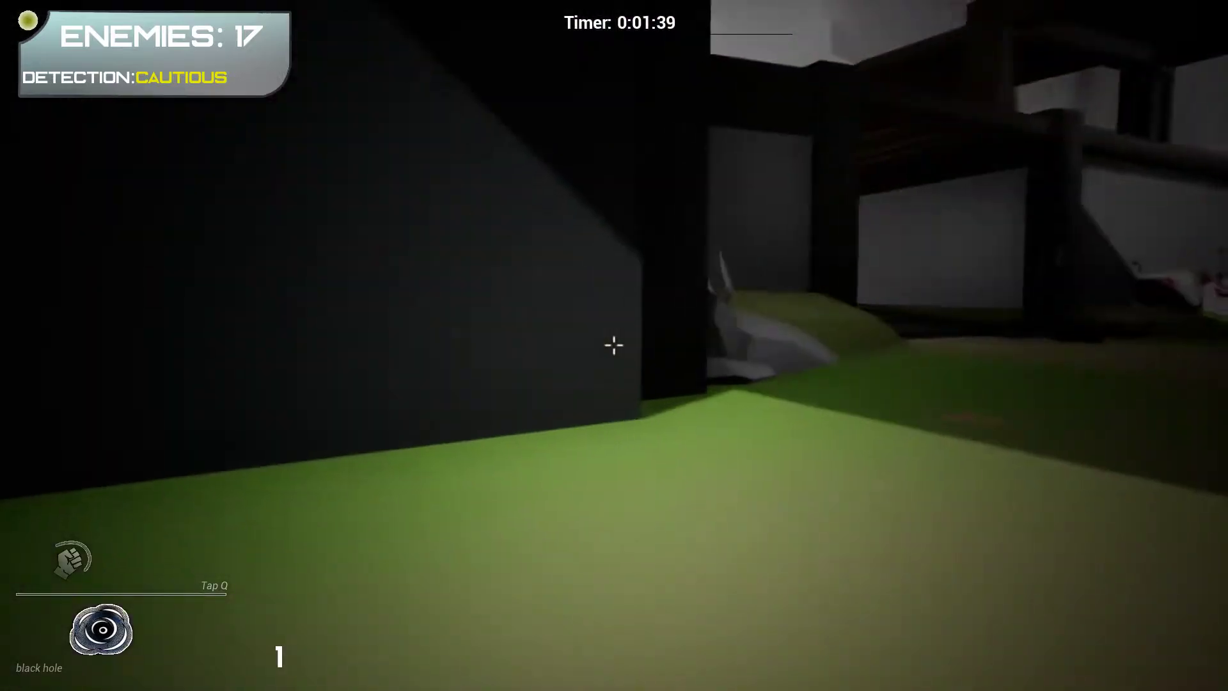
key("q")
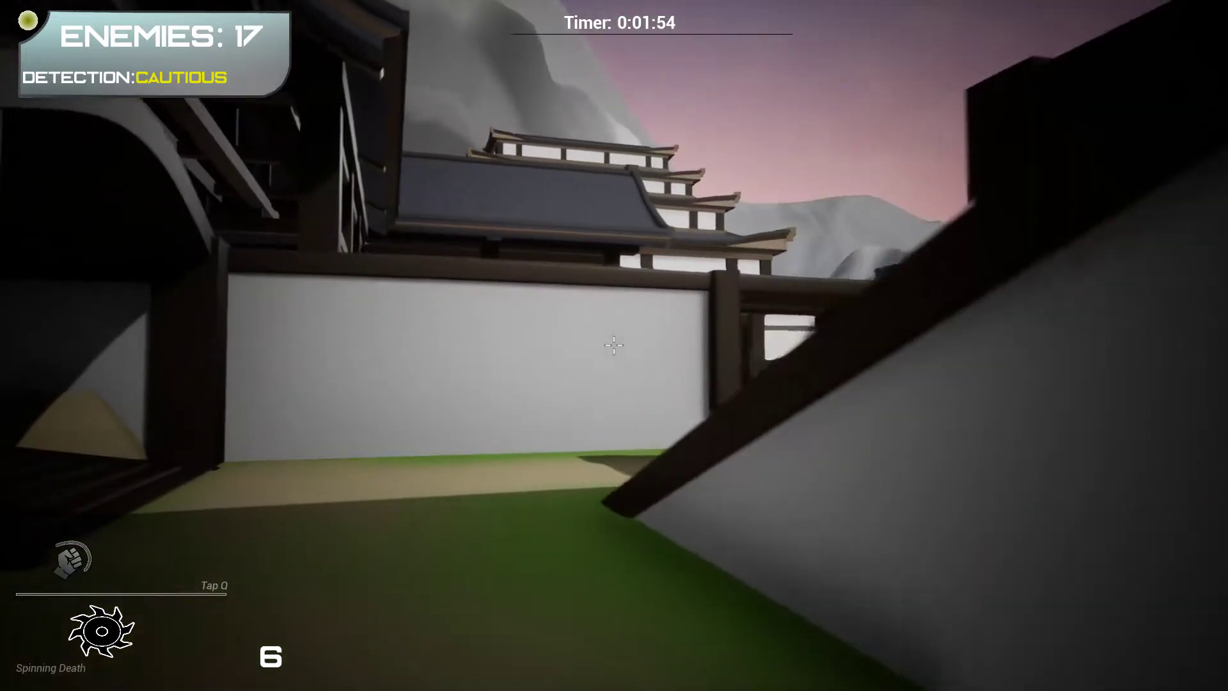
Throw two Spinning Death blades at the stair guards, then shoot one with the rifle.
left_click(614, 346)
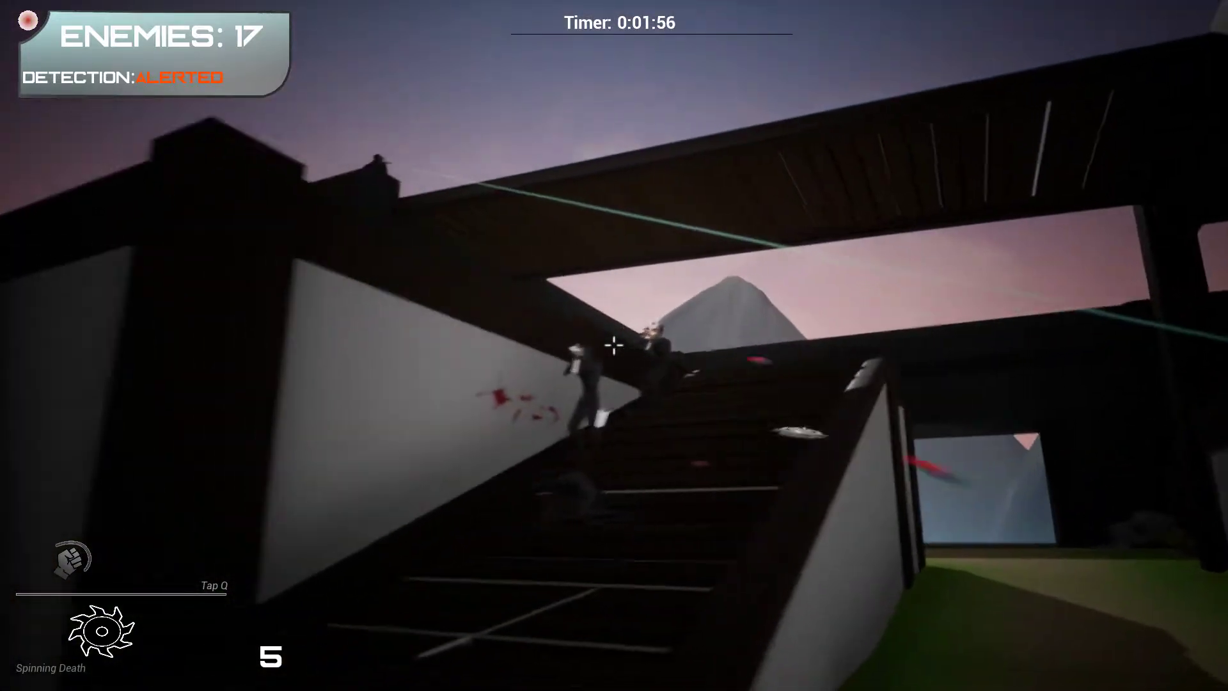
left_click(614, 346)
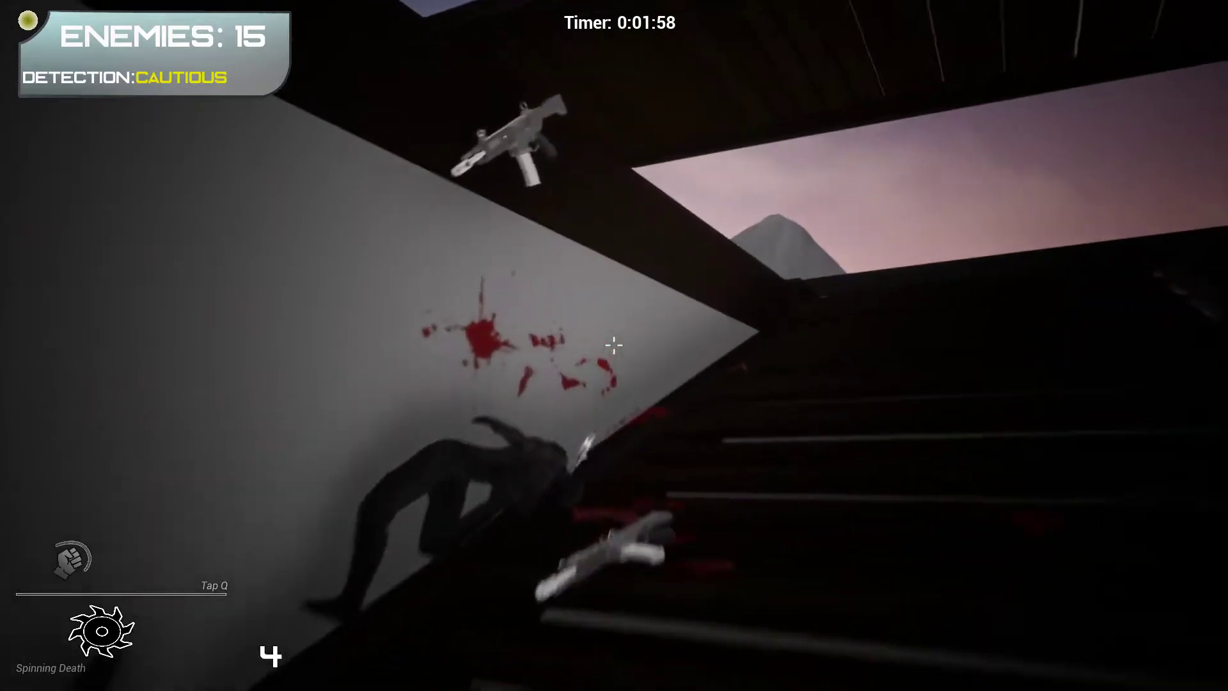
key("2")
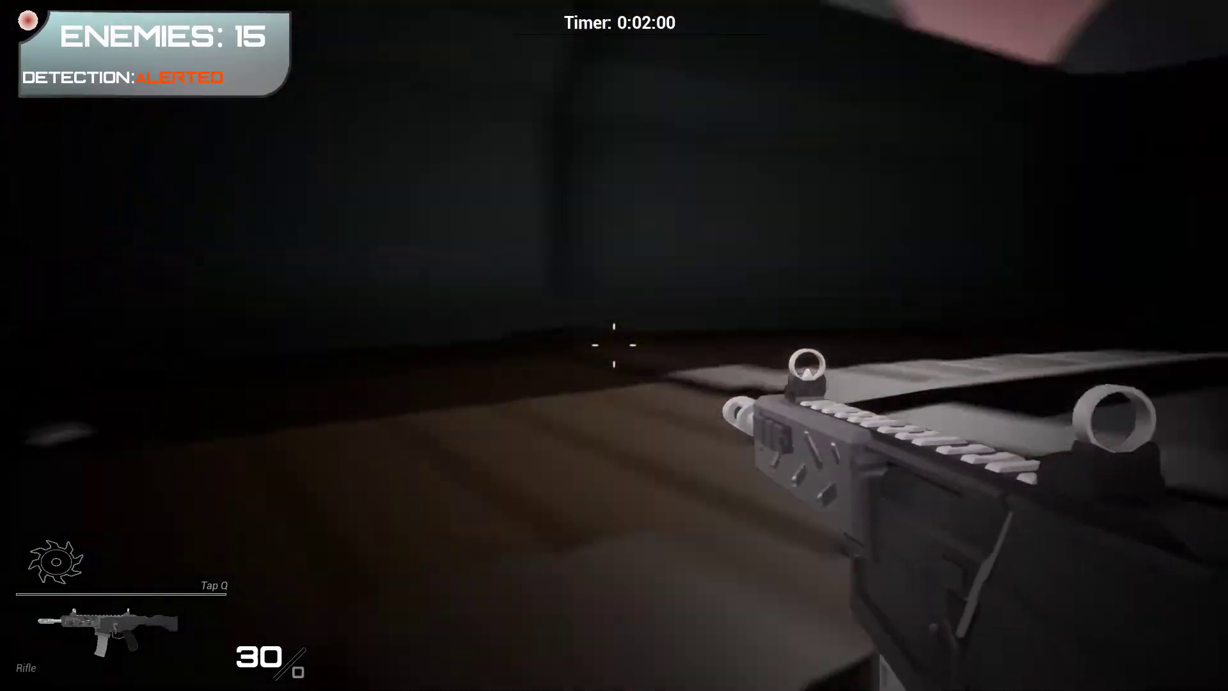
left_click(614, 345)
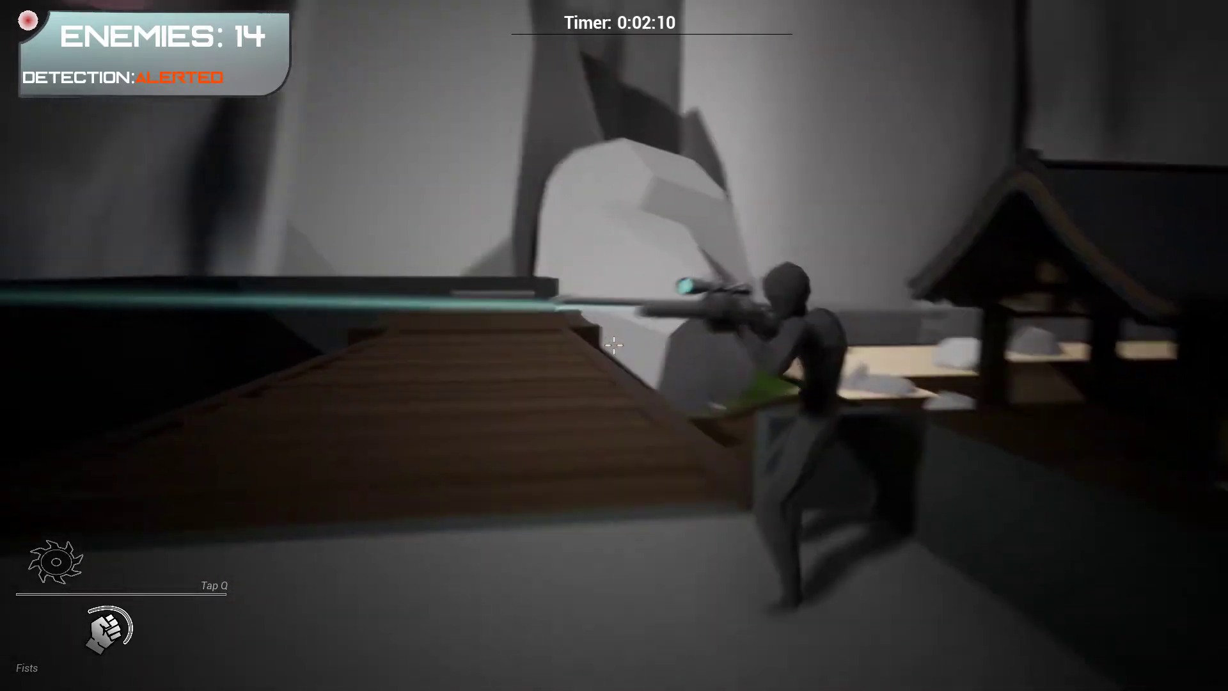
Throw a black hole at a guard and pick up the sword from the plank.
key("q")
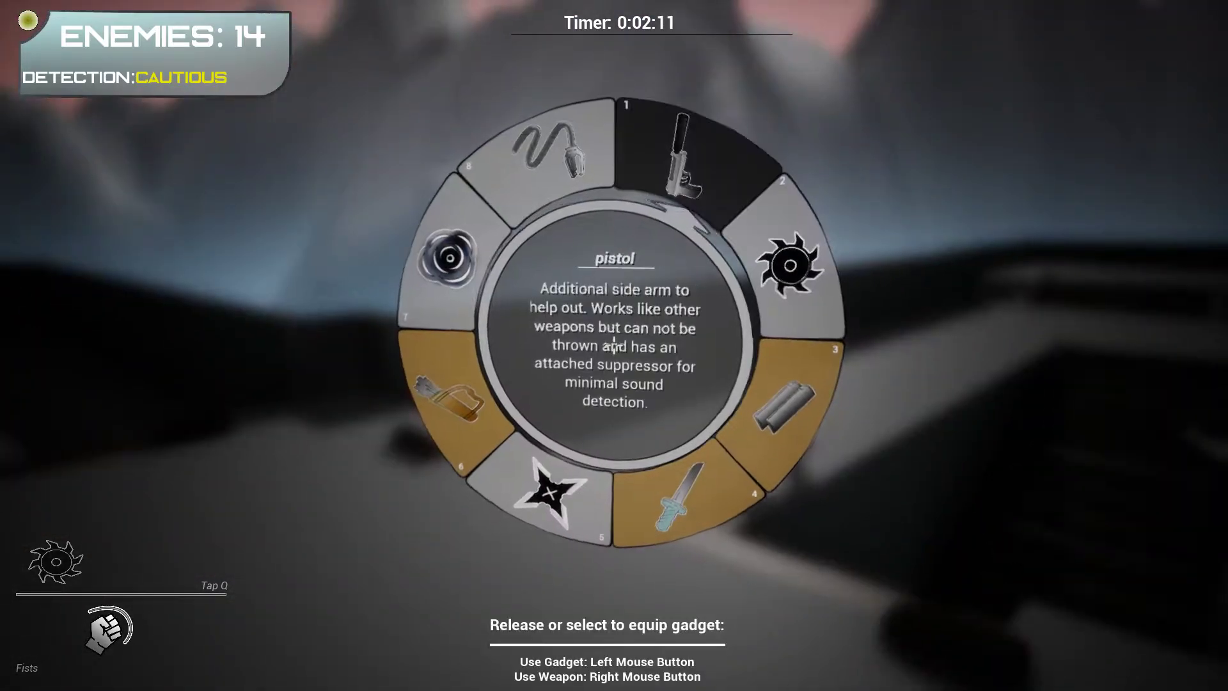
left_click(615, 340)
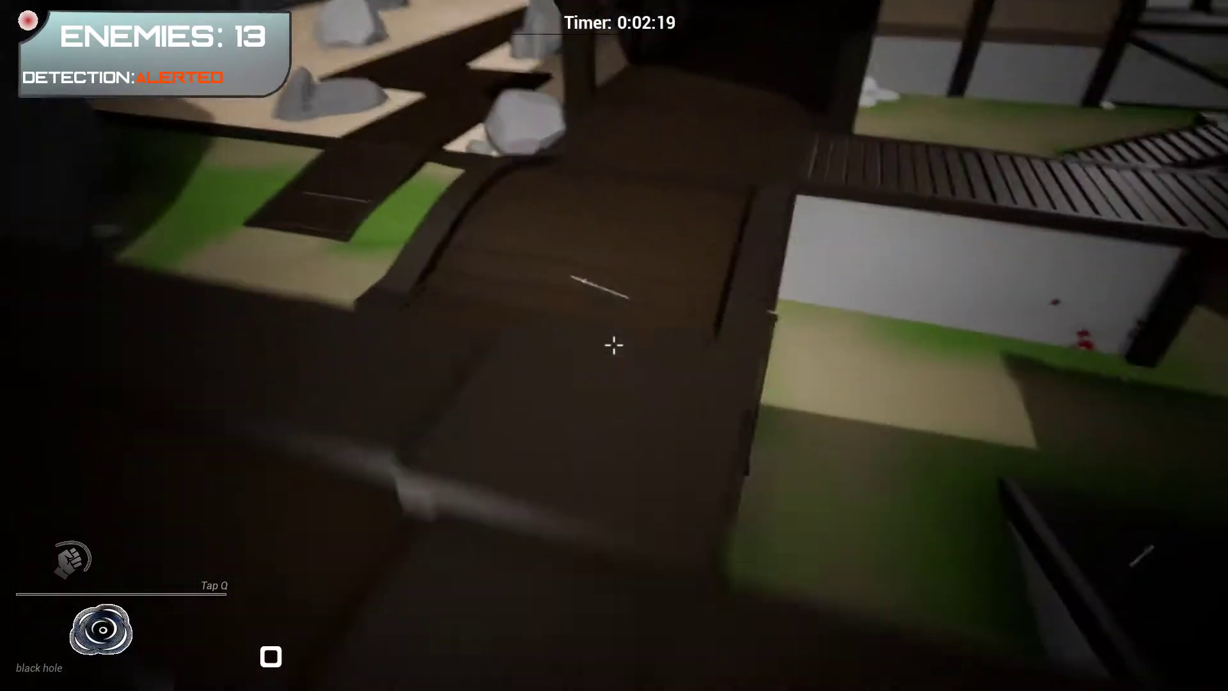
key("e")
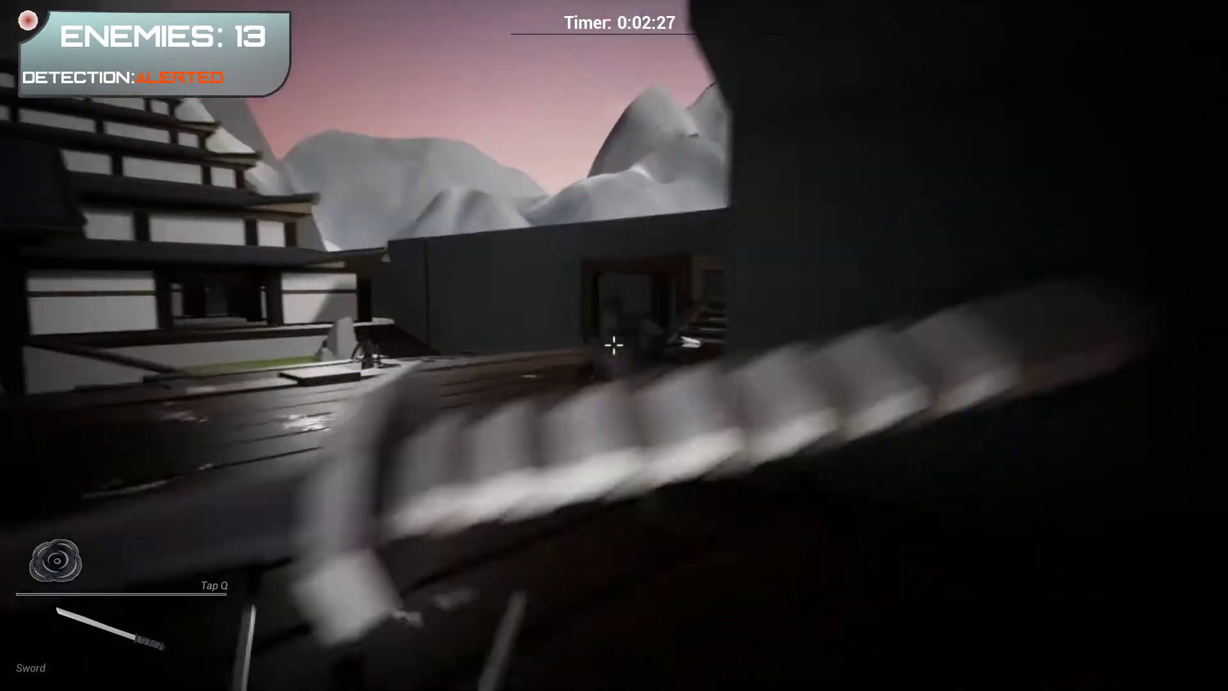
Slash down the two swordsmen and the charging enemy on the deck.
left_click(614, 345)
left_click(614, 345)
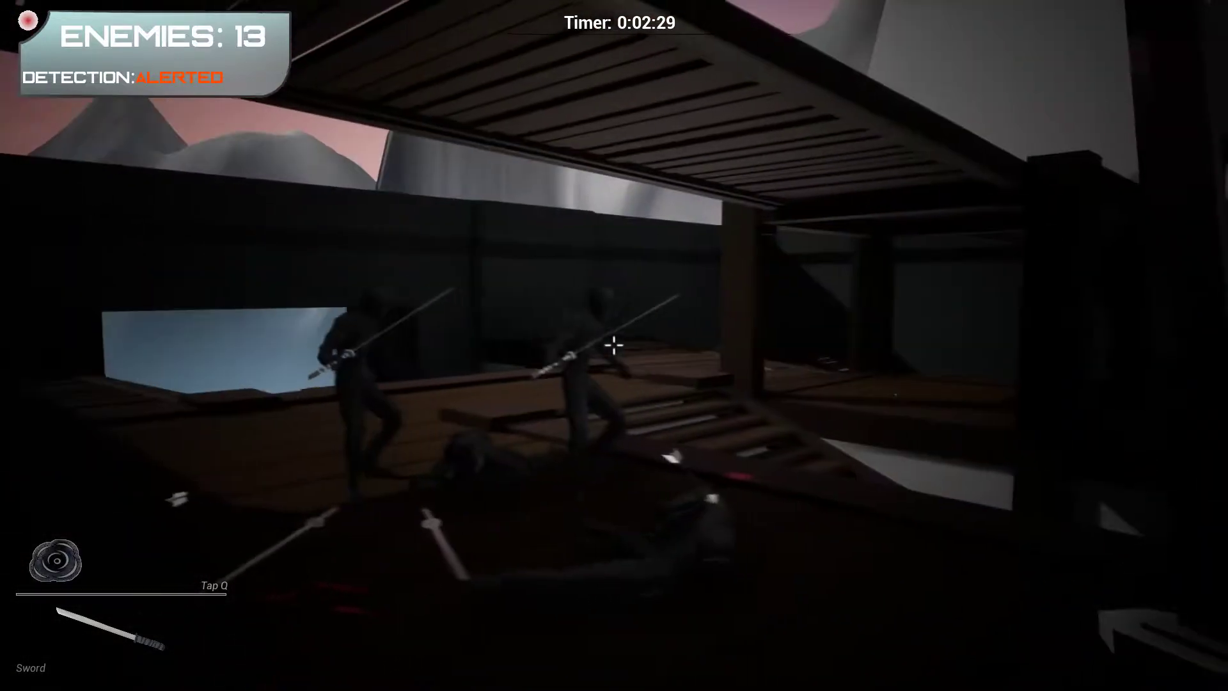
left_click(615, 346)
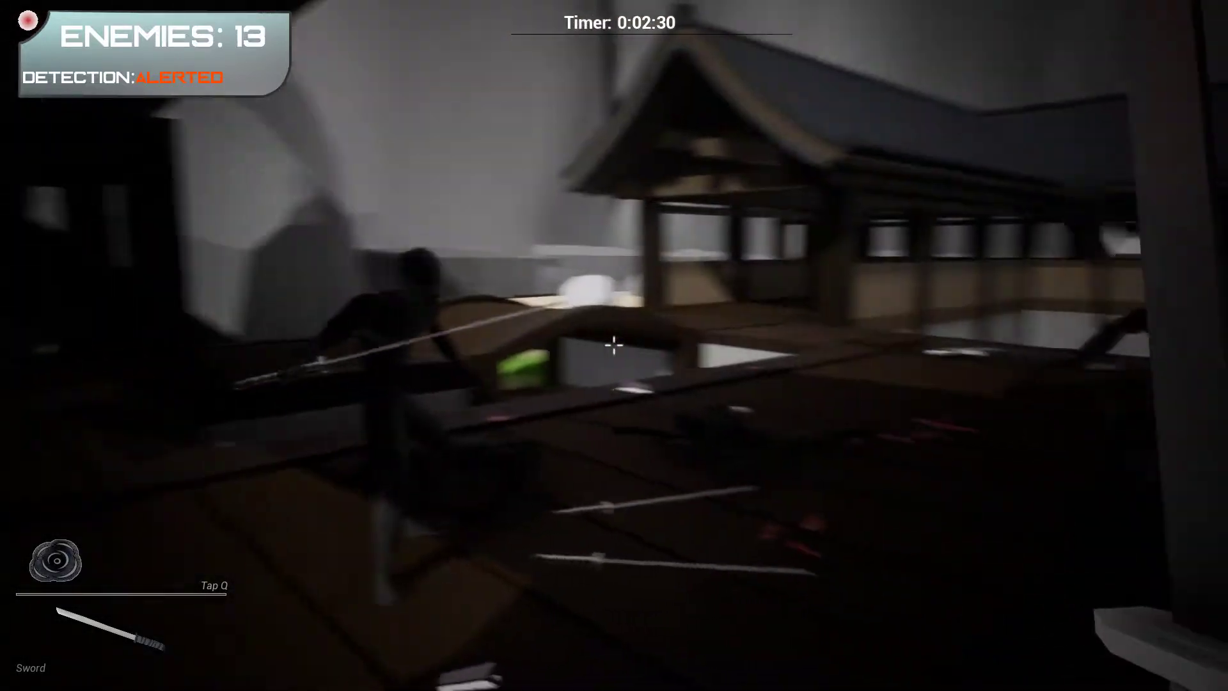
left_click(614, 345)
left_click(614, 345)
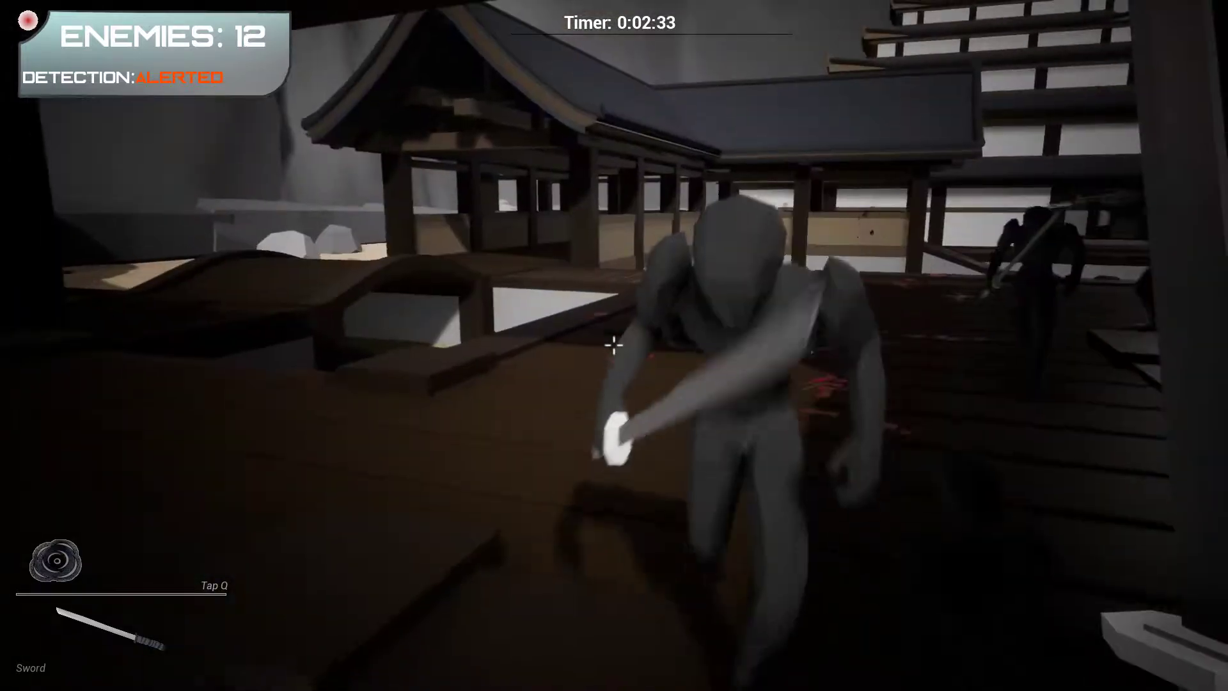
left_click(614, 345)
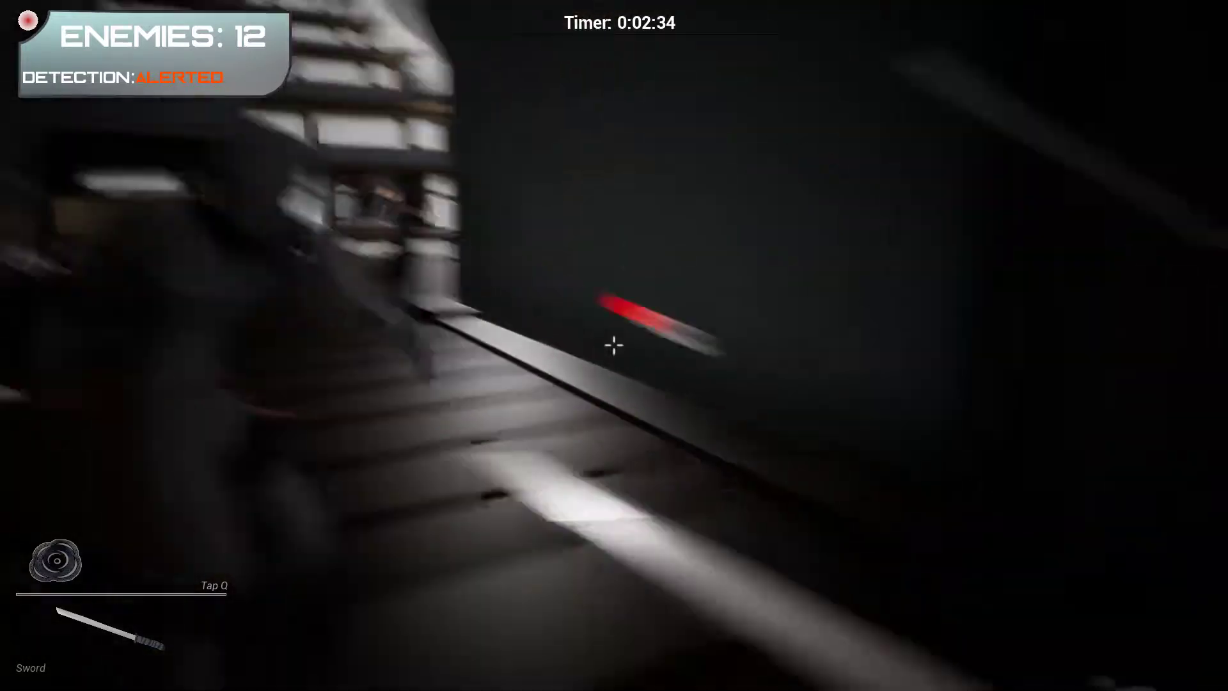
left_click(614, 346)
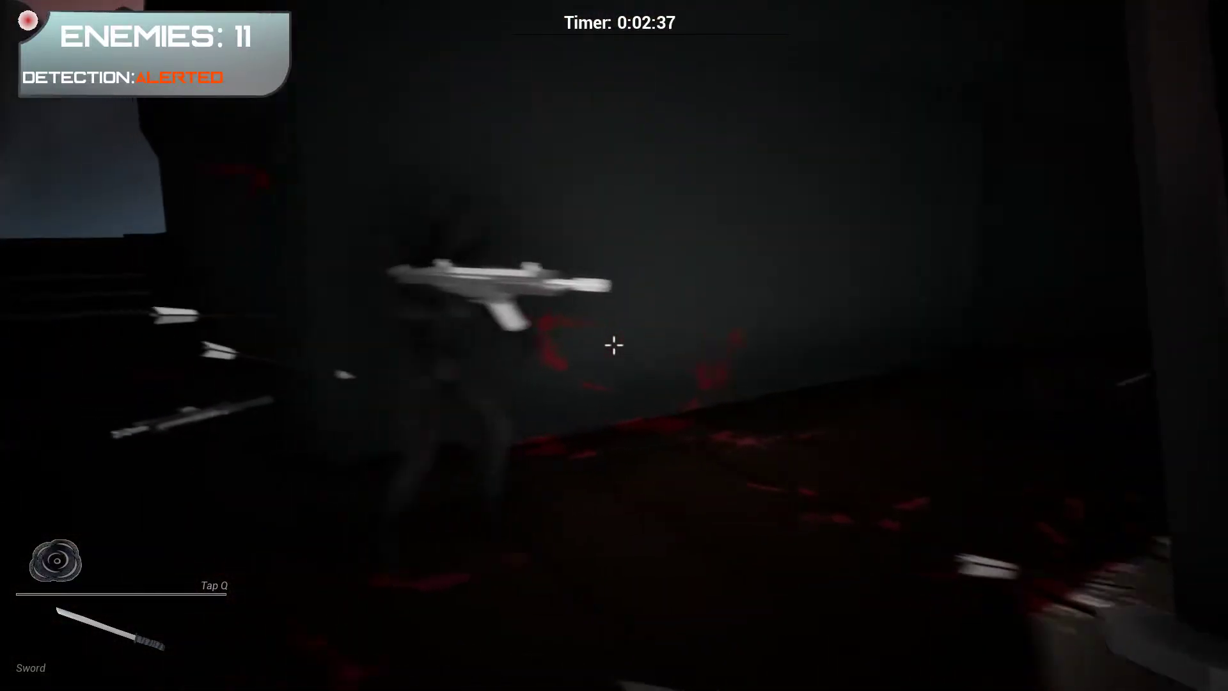
Turn toward the gunman and keep slashing until the rifle-armed enemy falls.
left_click_drag(614, 346, 614, 345)
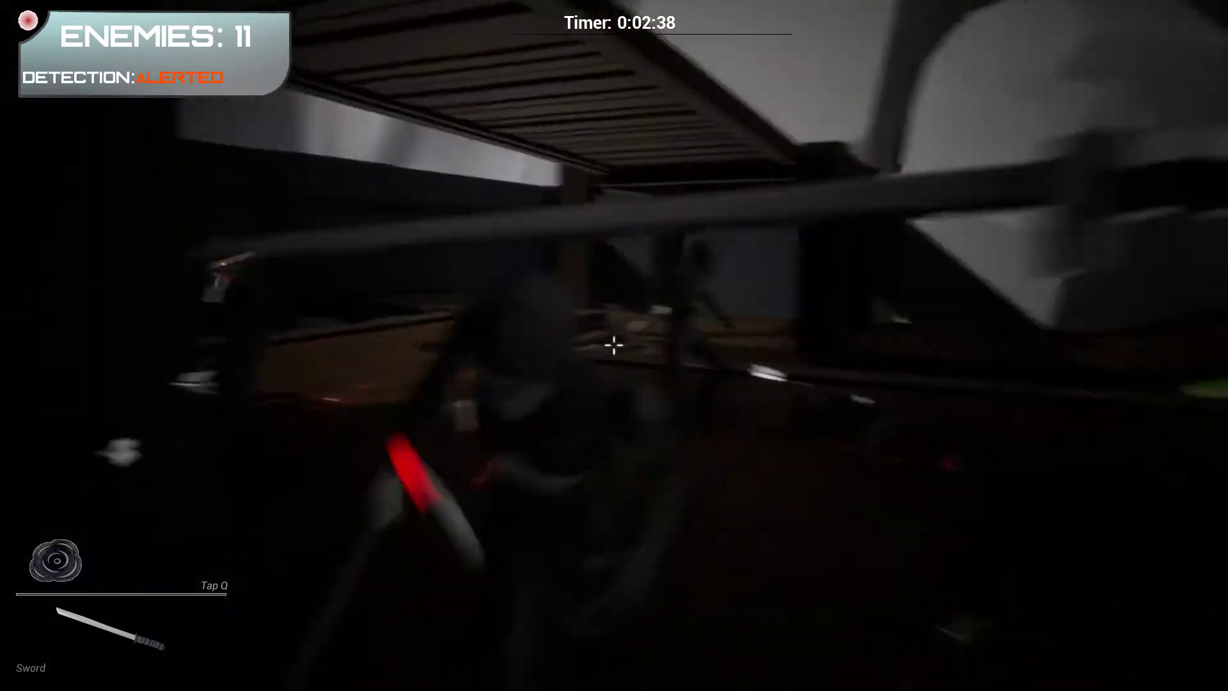
left_click(614, 346)
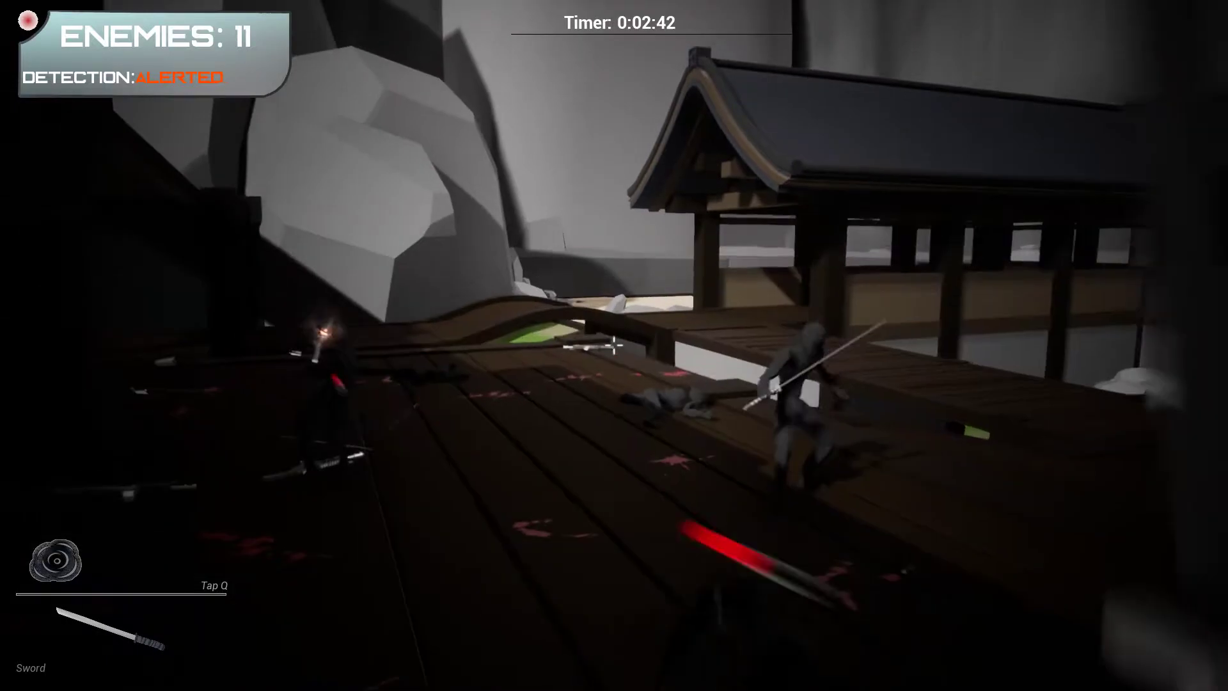
left_click(614, 346)
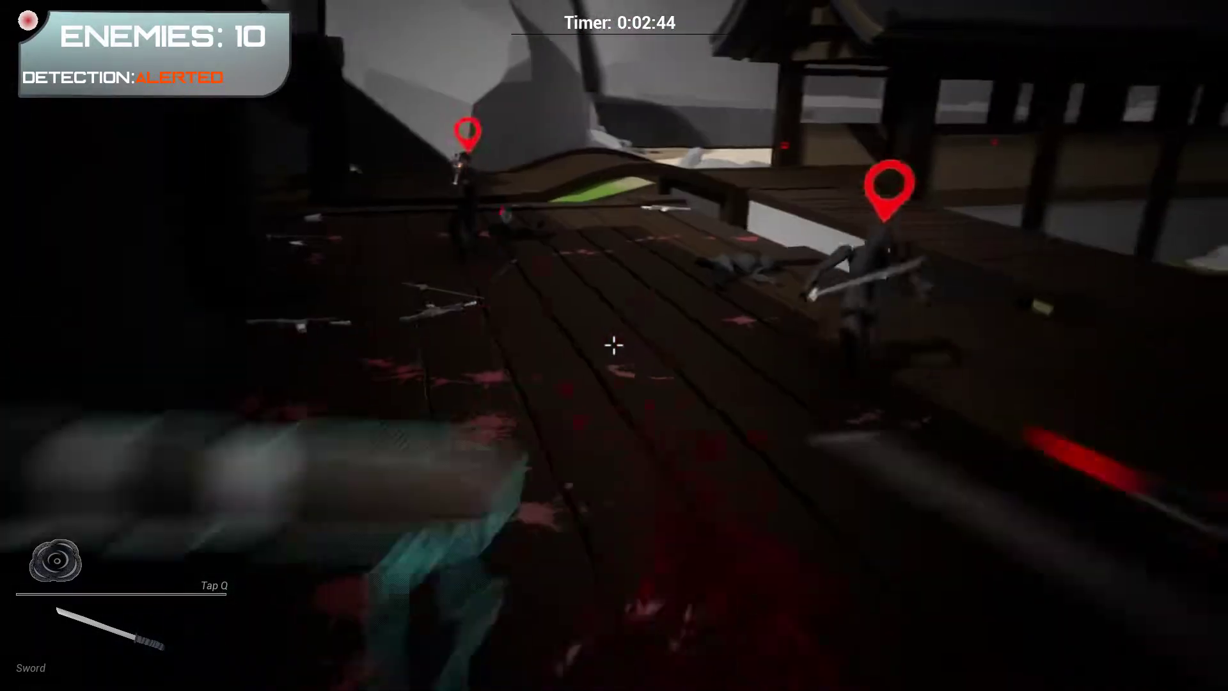
left_click(615, 345)
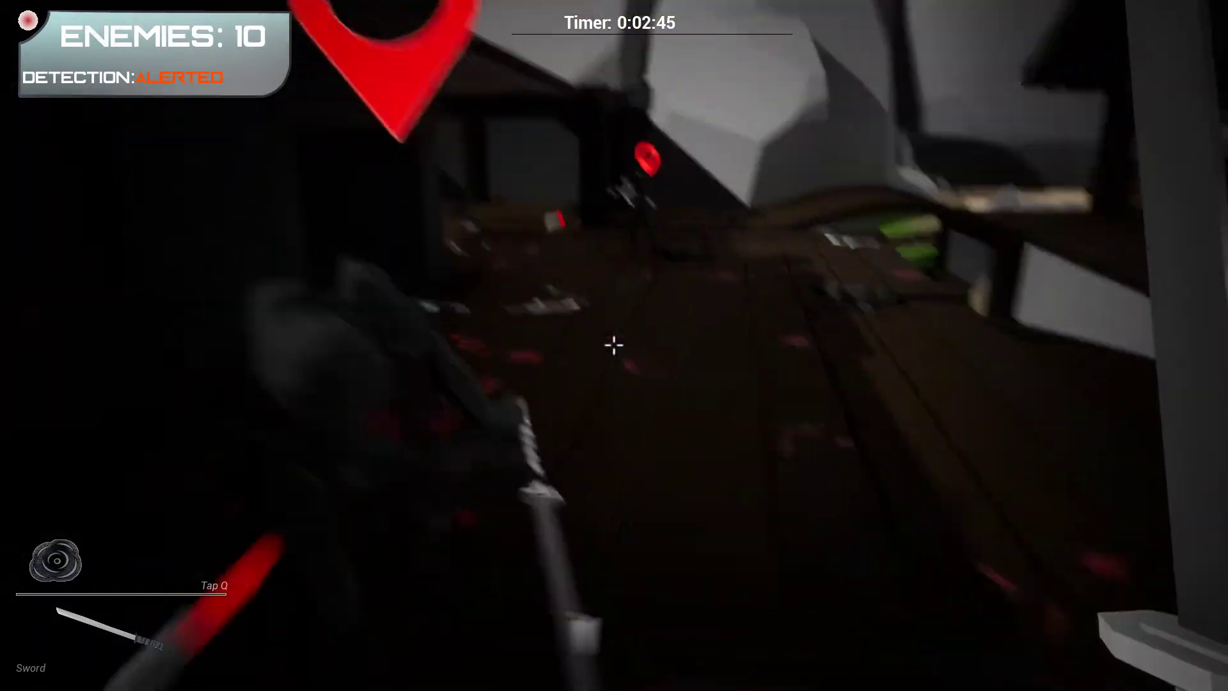
left_click(614, 346)
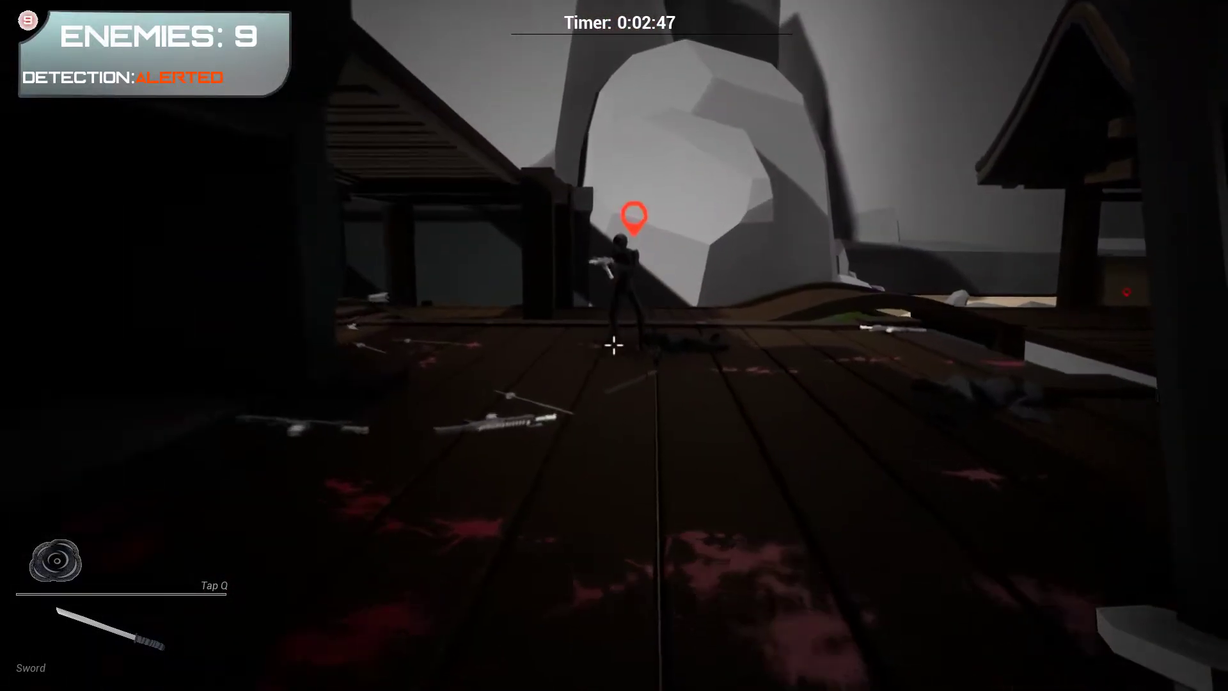
left_click(614, 346)
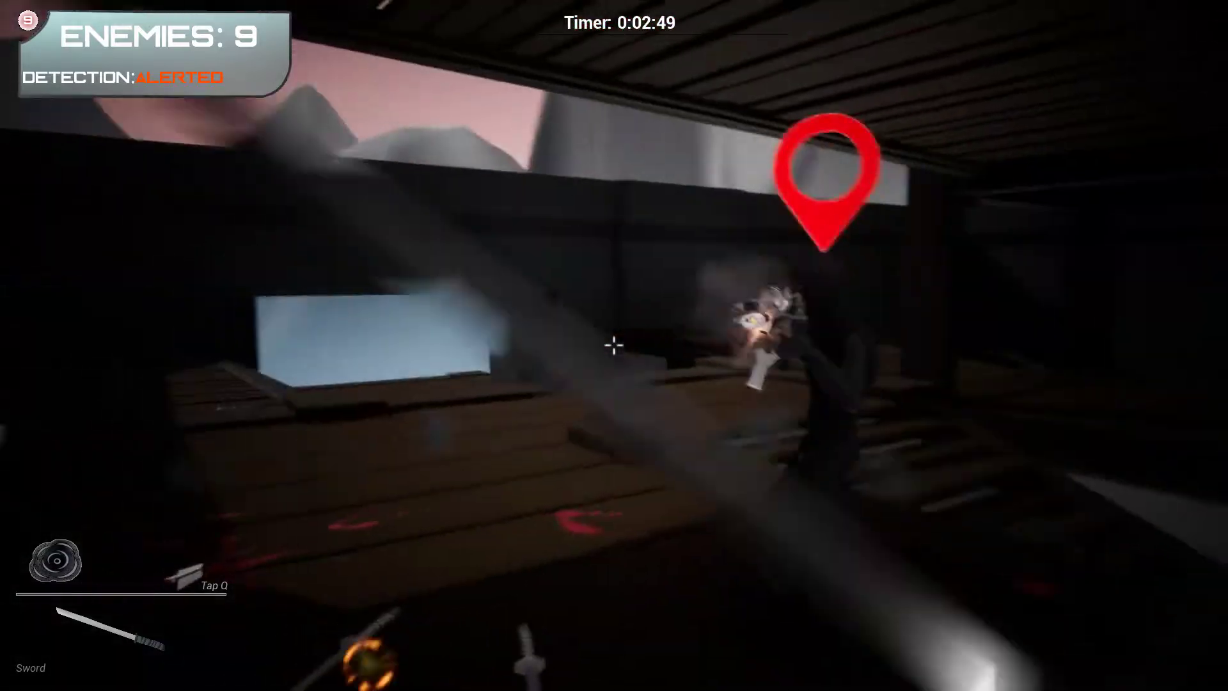
left_click(615, 346)
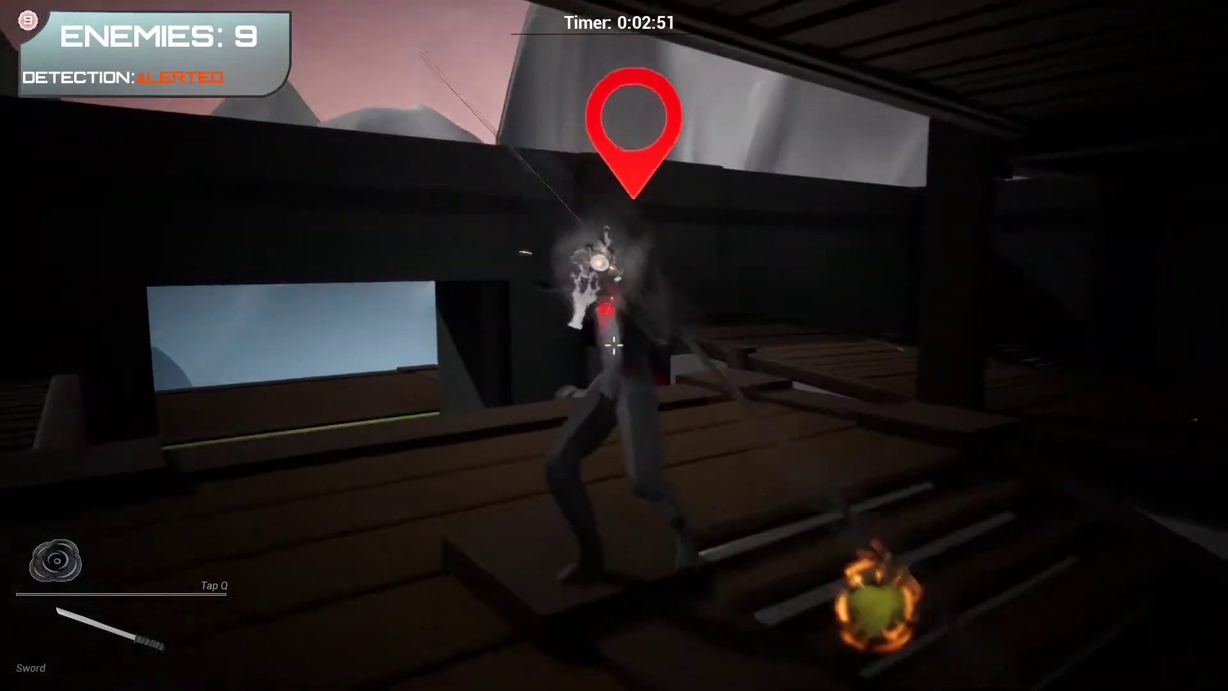
left_click(614, 345)
left_click(614, 346)
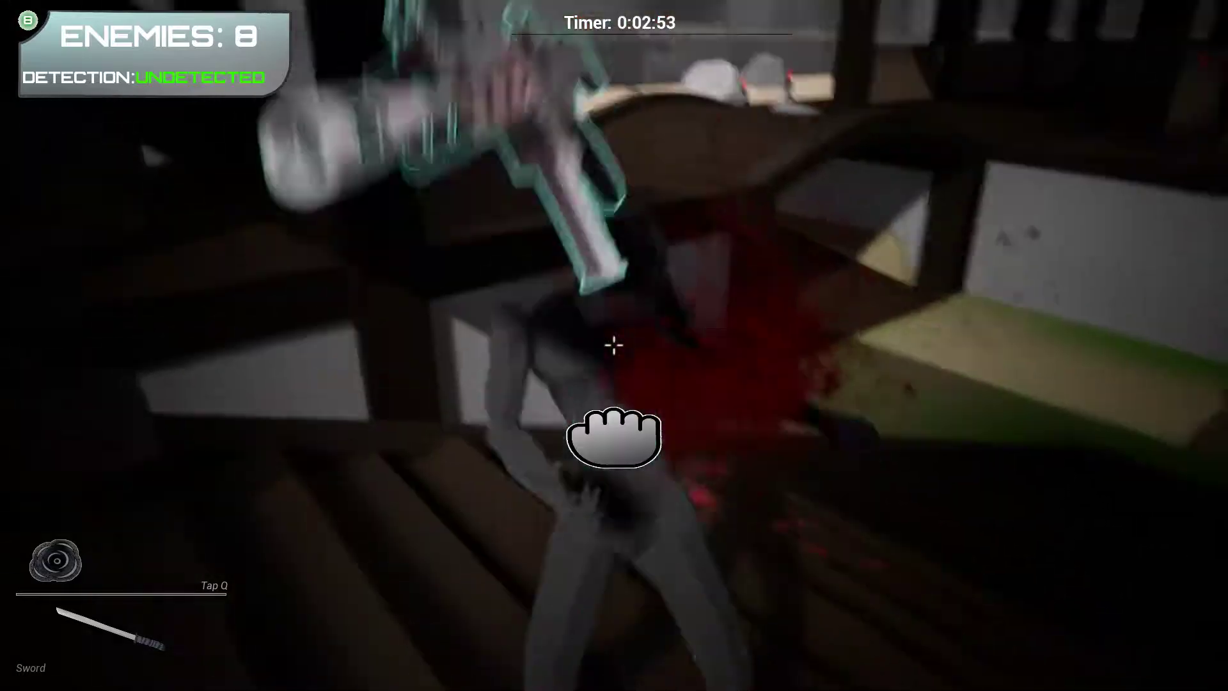
Grab the fallen enemy's rifle and advance through the dark room toward the cave.
key("e")
key("q")
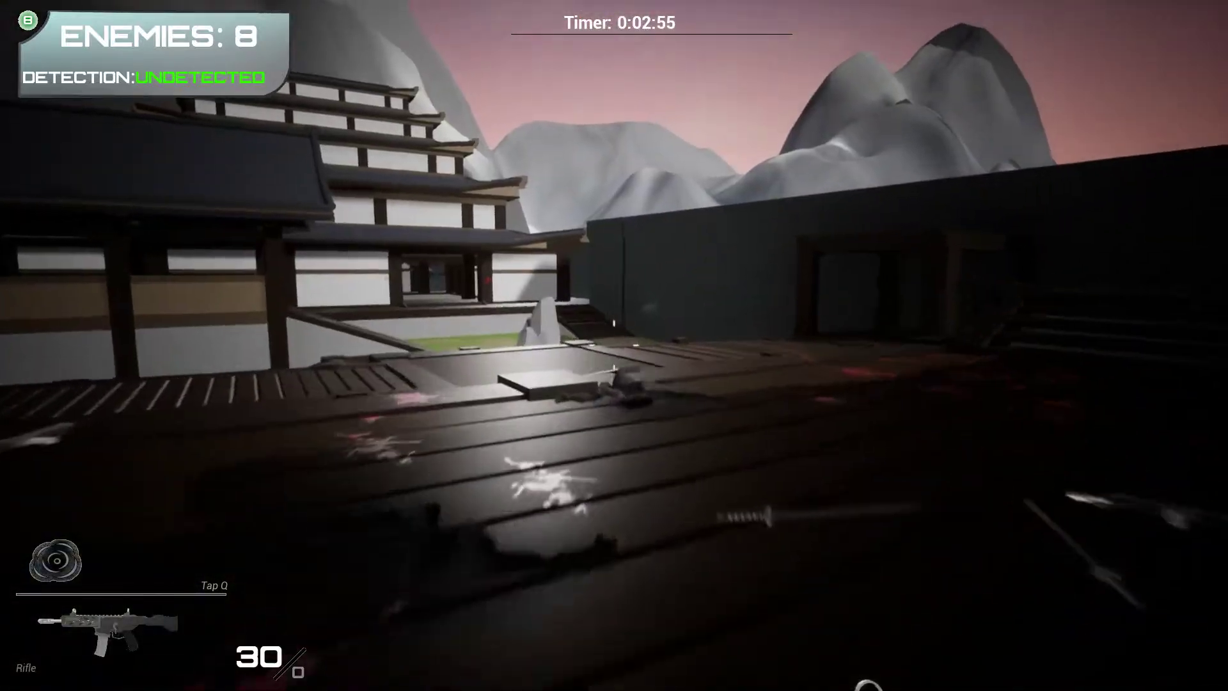
key("w")
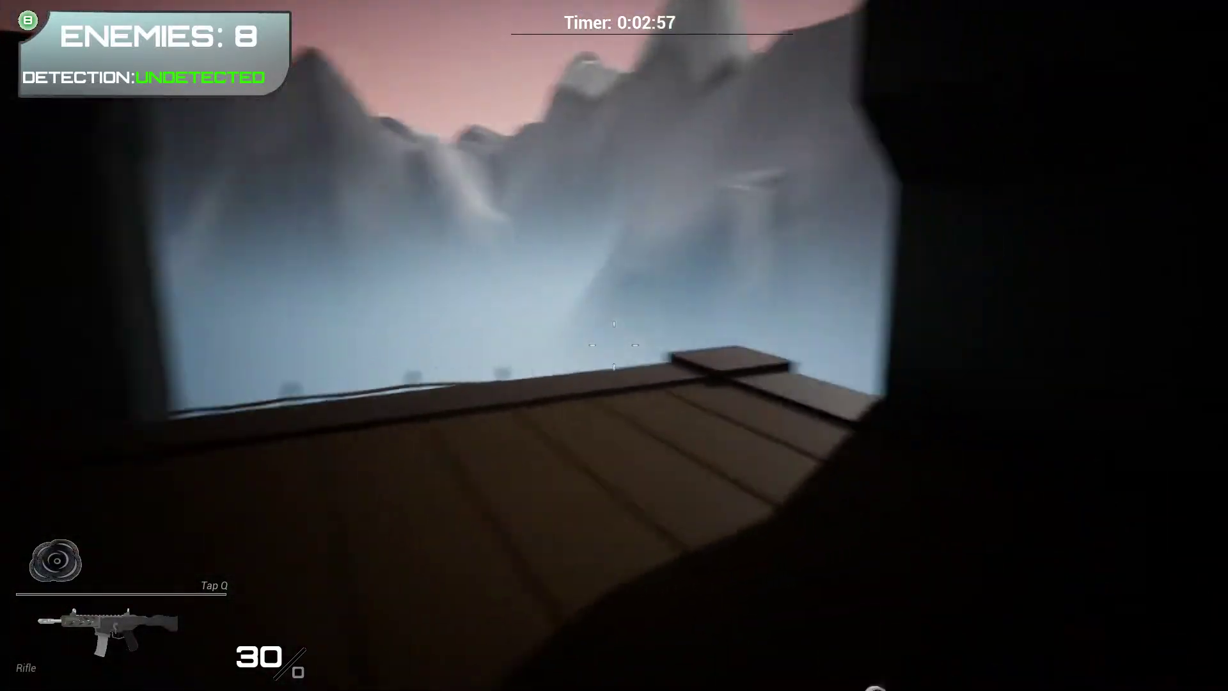
key("w")
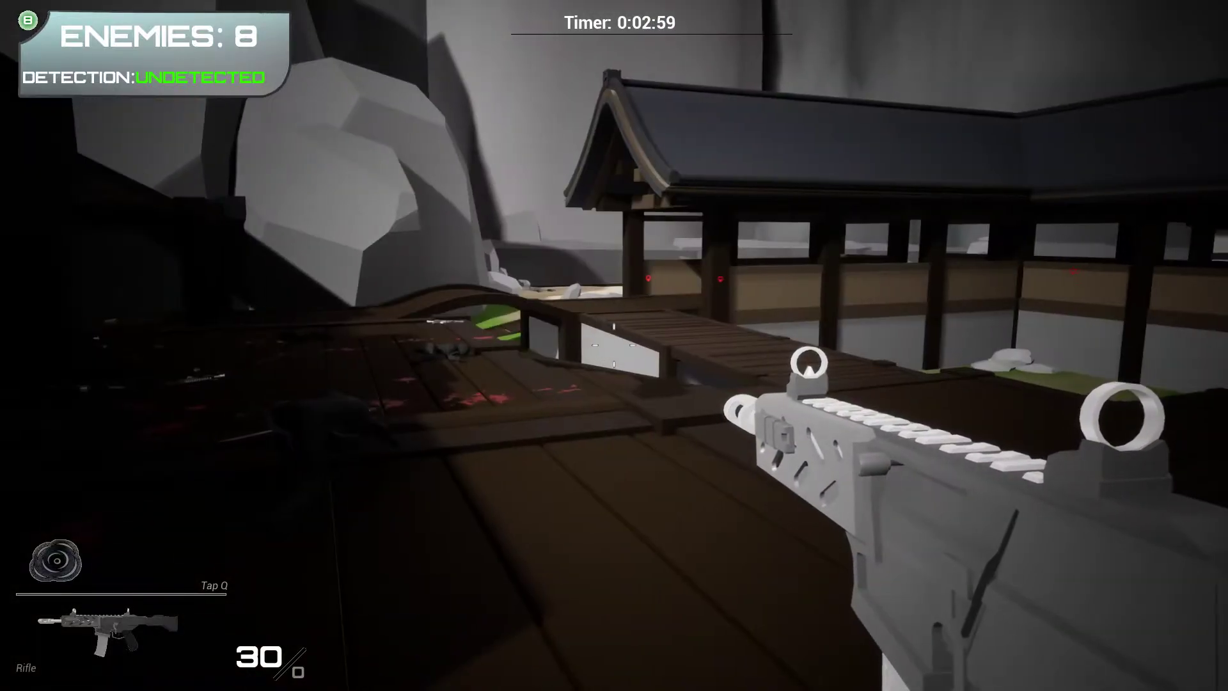
key("w")
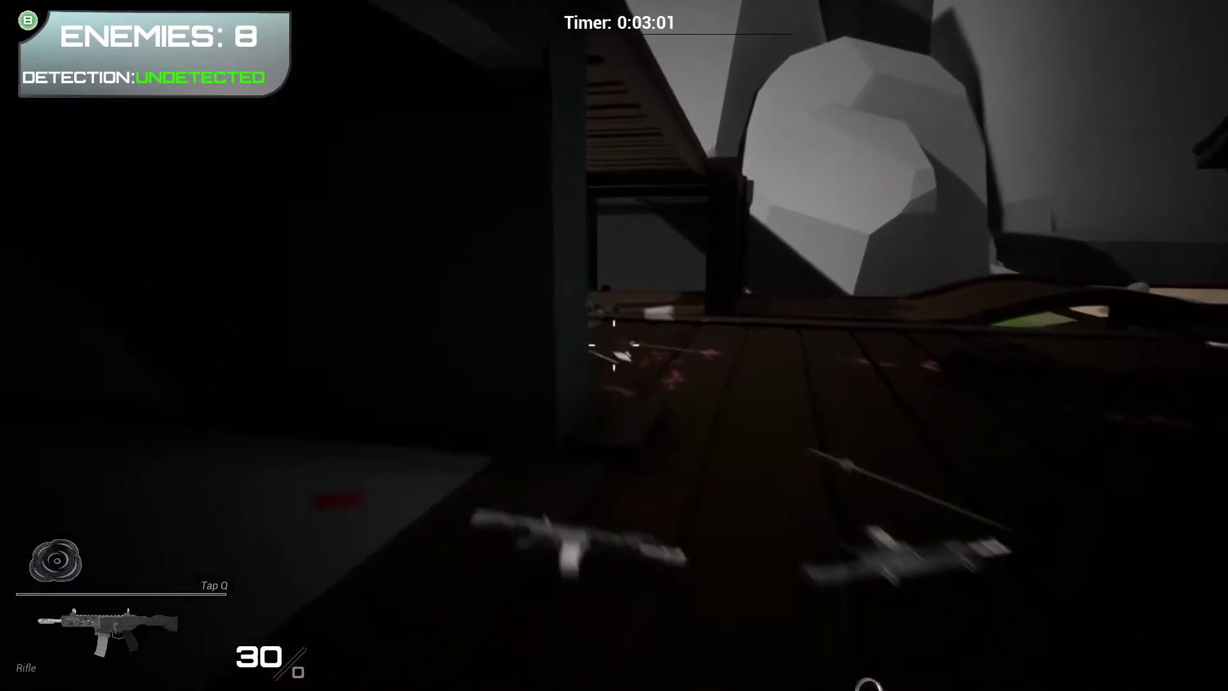
key("w")
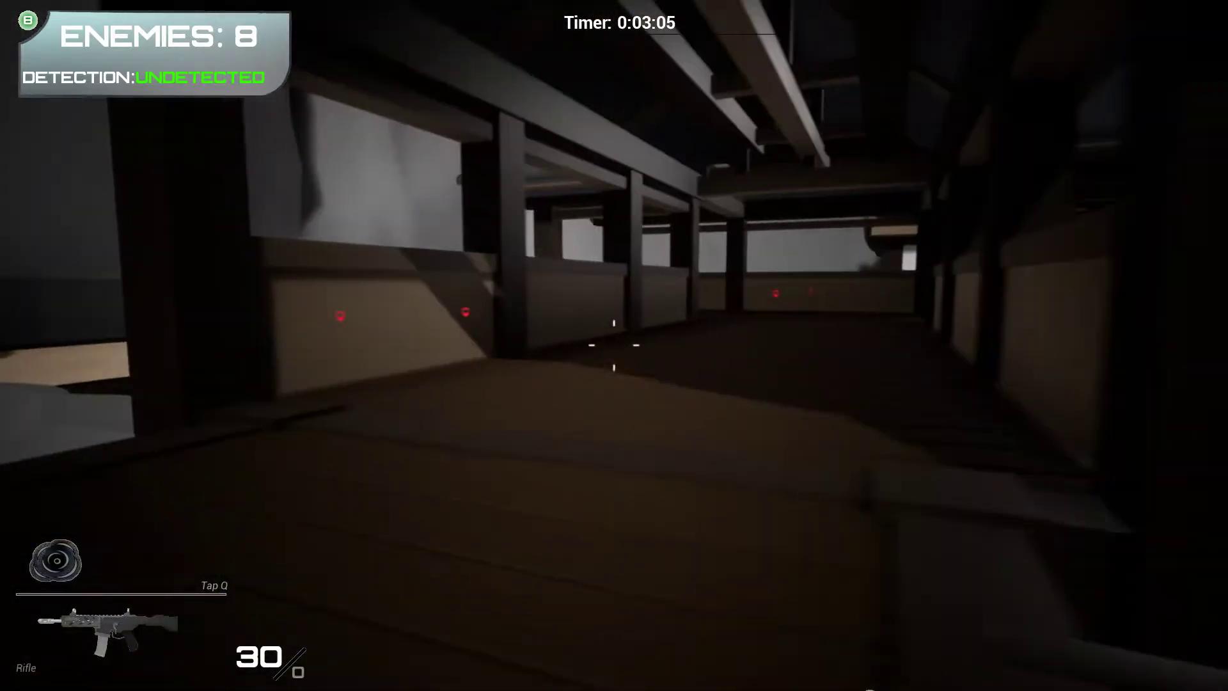
key("w")
Aim and fire the rifle at the cave enemy, then drop it and run onto the sand.
right_click(614, 345)
left_click(614, 359)
key("w")
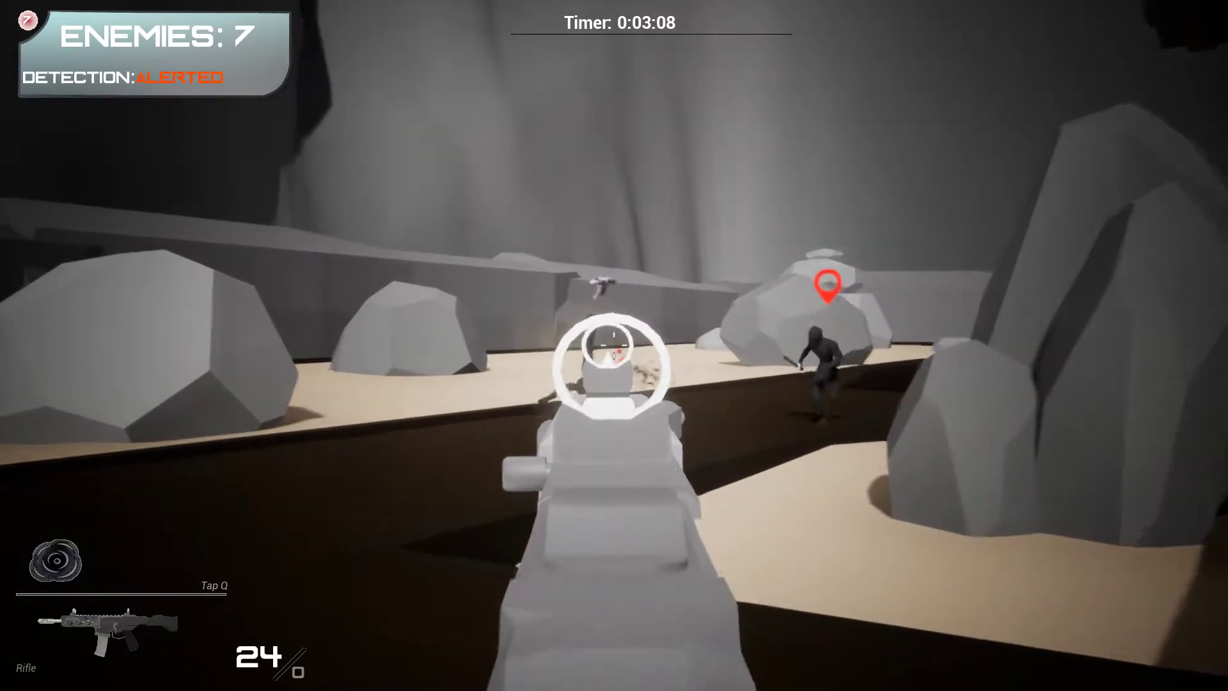
right_click(614, 346)
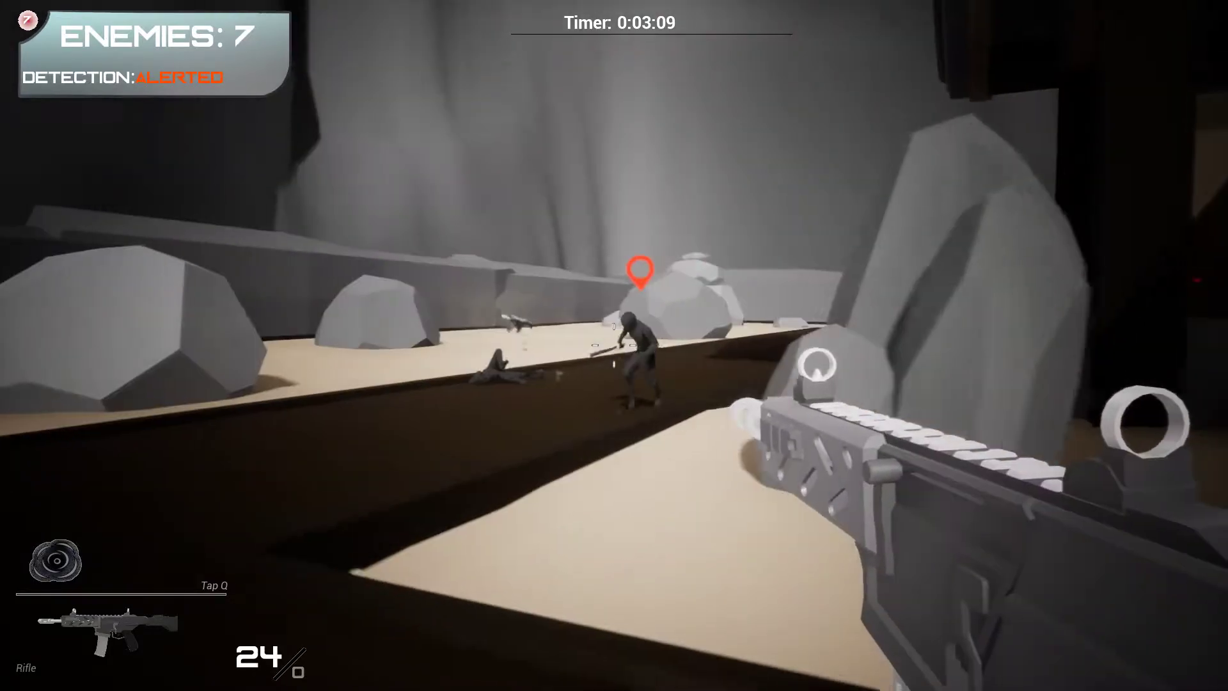
key("q")
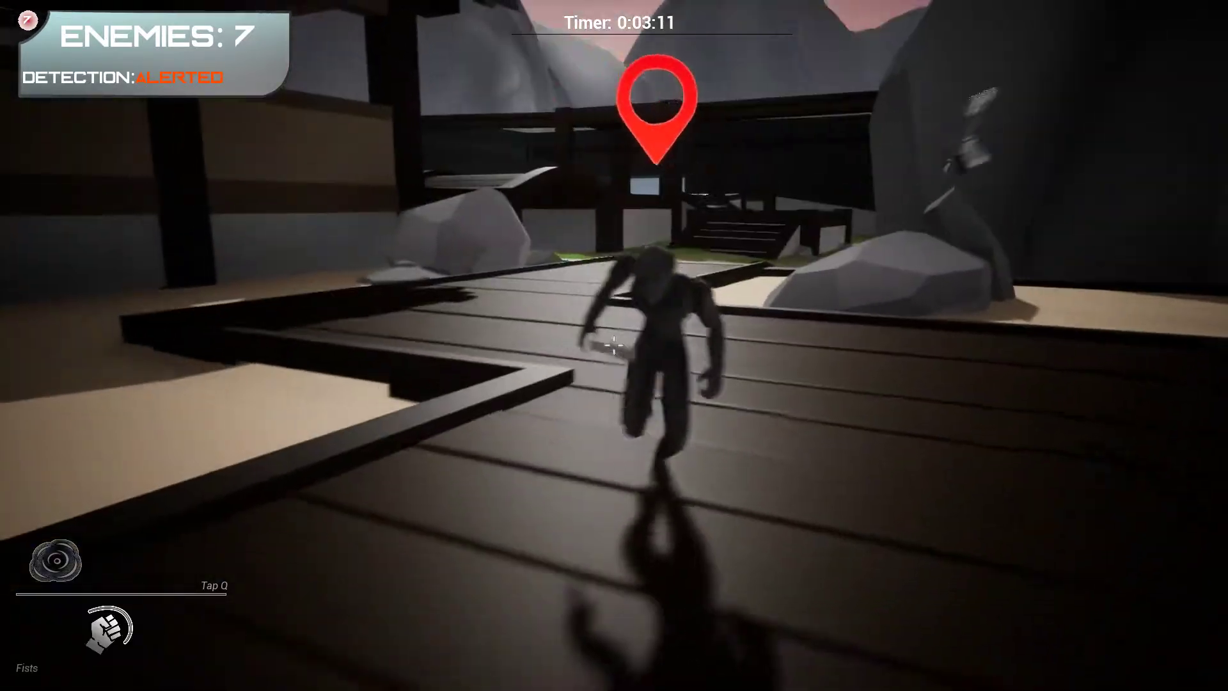
key("w")
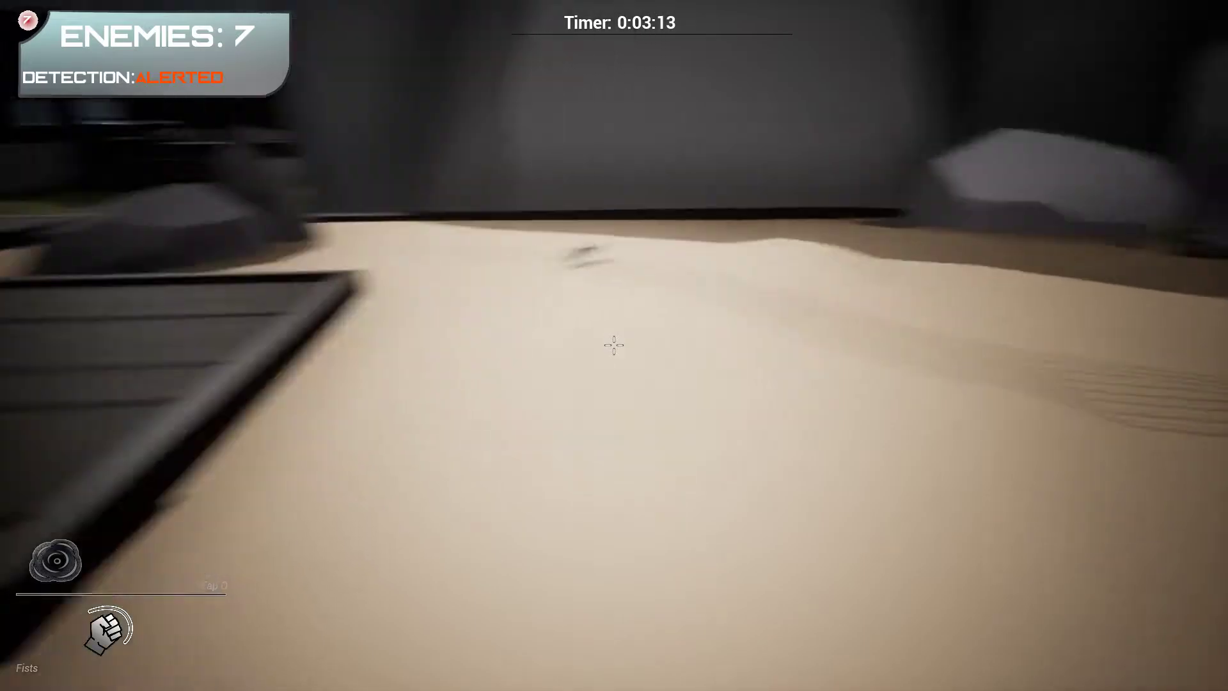
Take the rifle from the sand, shoot the enemy by the boulder, and grab a sword.
key("e")
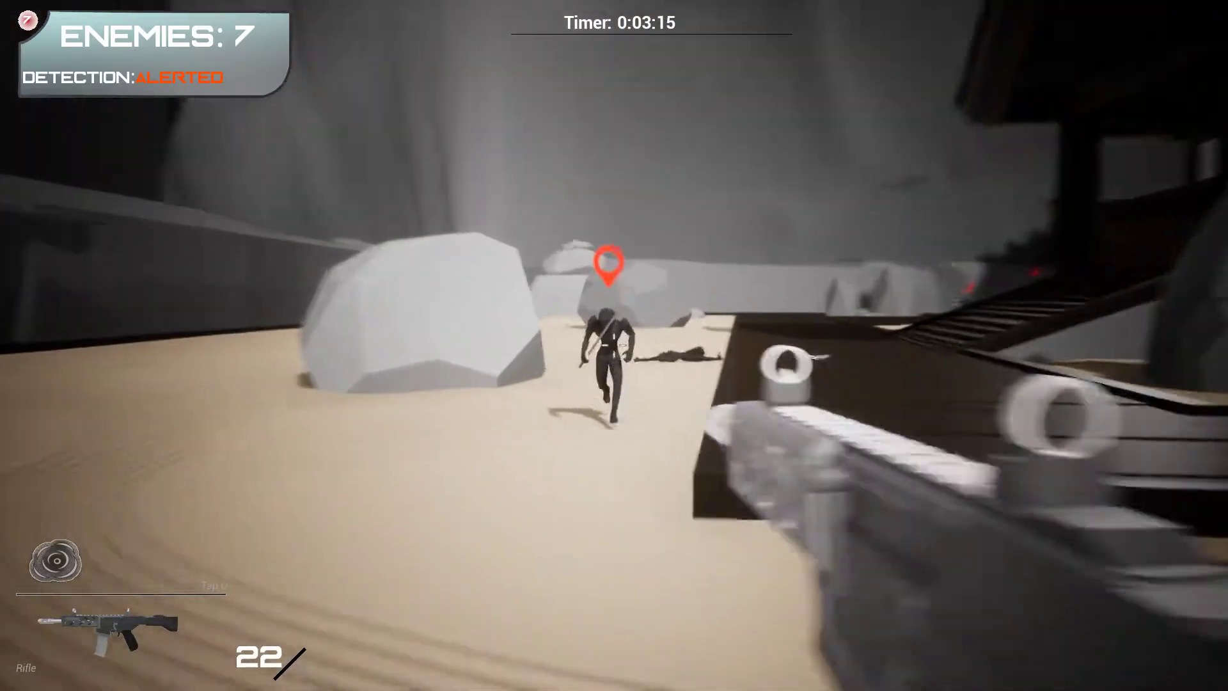
right_click(614, 346)
left_click(614, 346)
key("w")
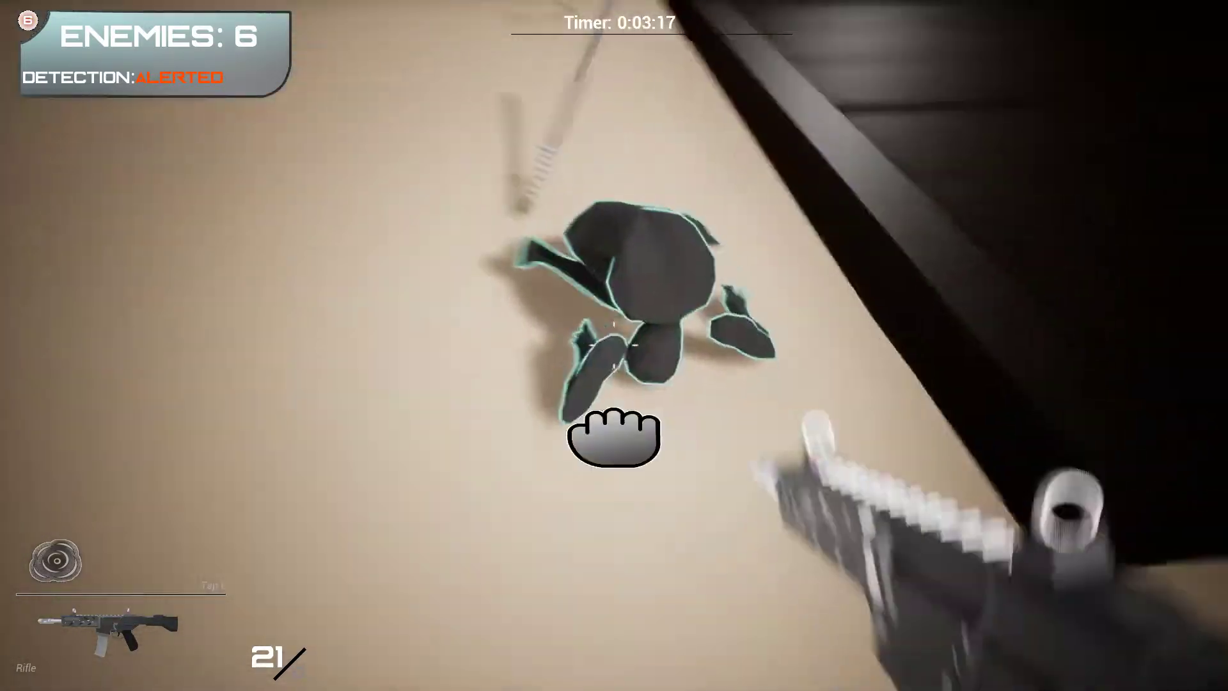
key("e")
key("w")
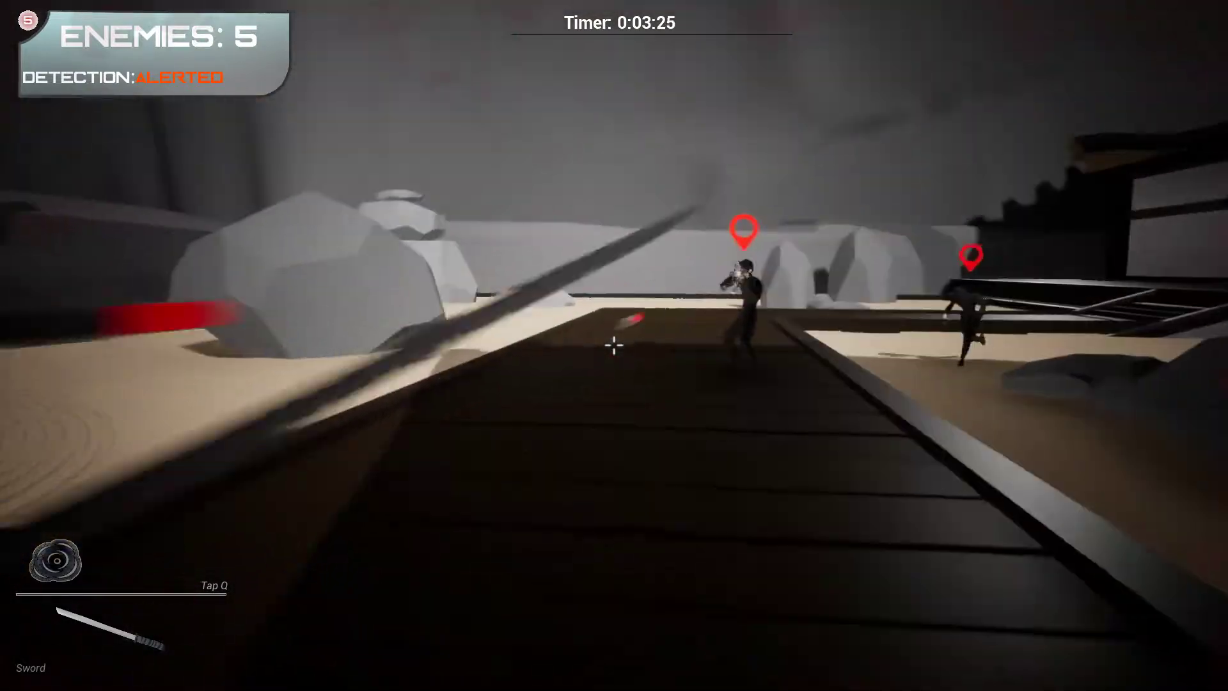
Slash the two walkway enemies, swap to a sword, and attack the enemy inside the building.
key("w")
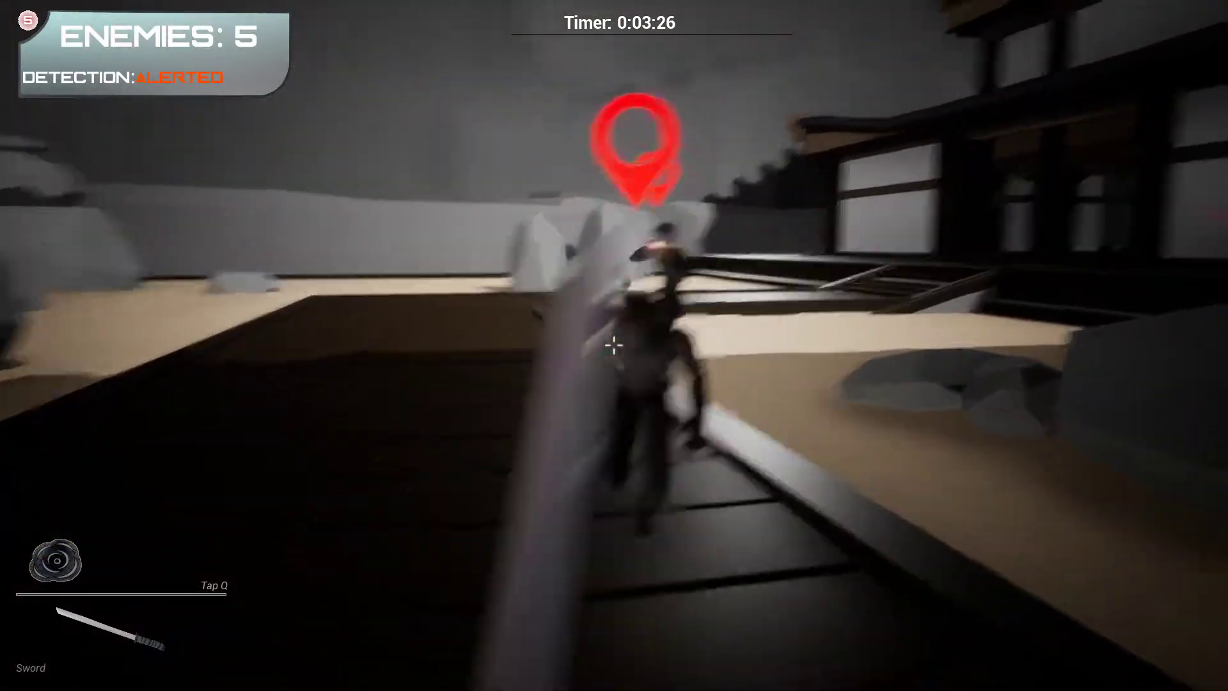
left_click(614, 344)
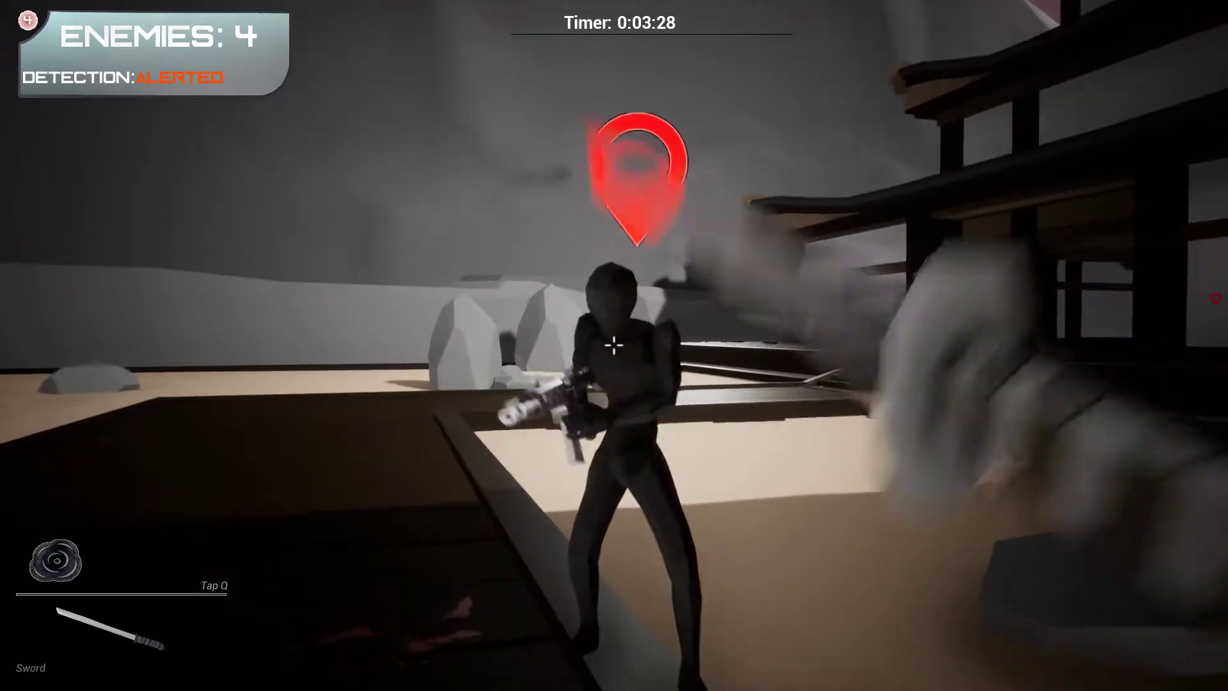
left_click(614, 344)
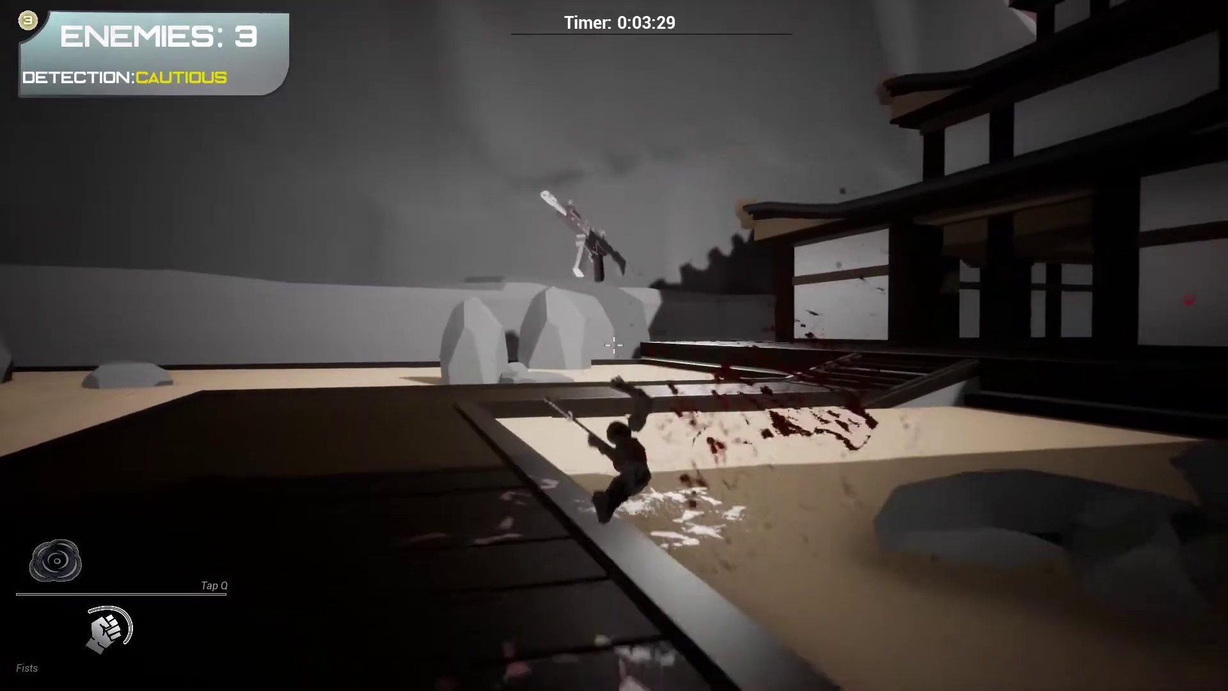
key("2")
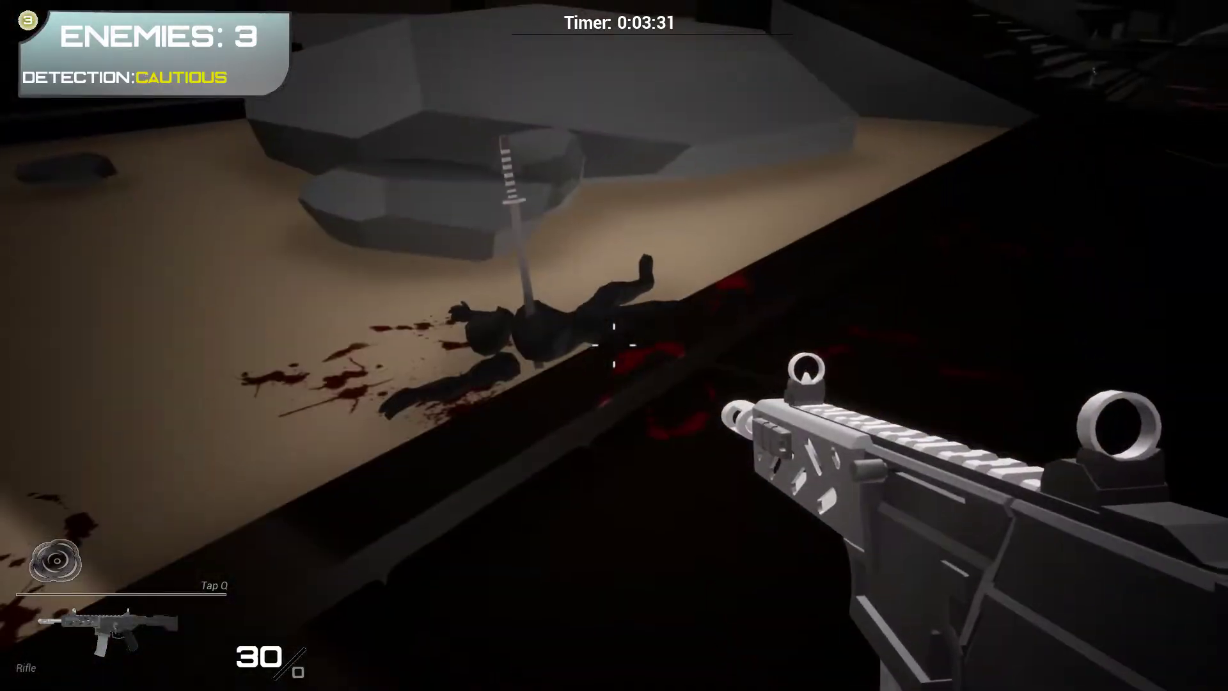
key("e")
key("w")
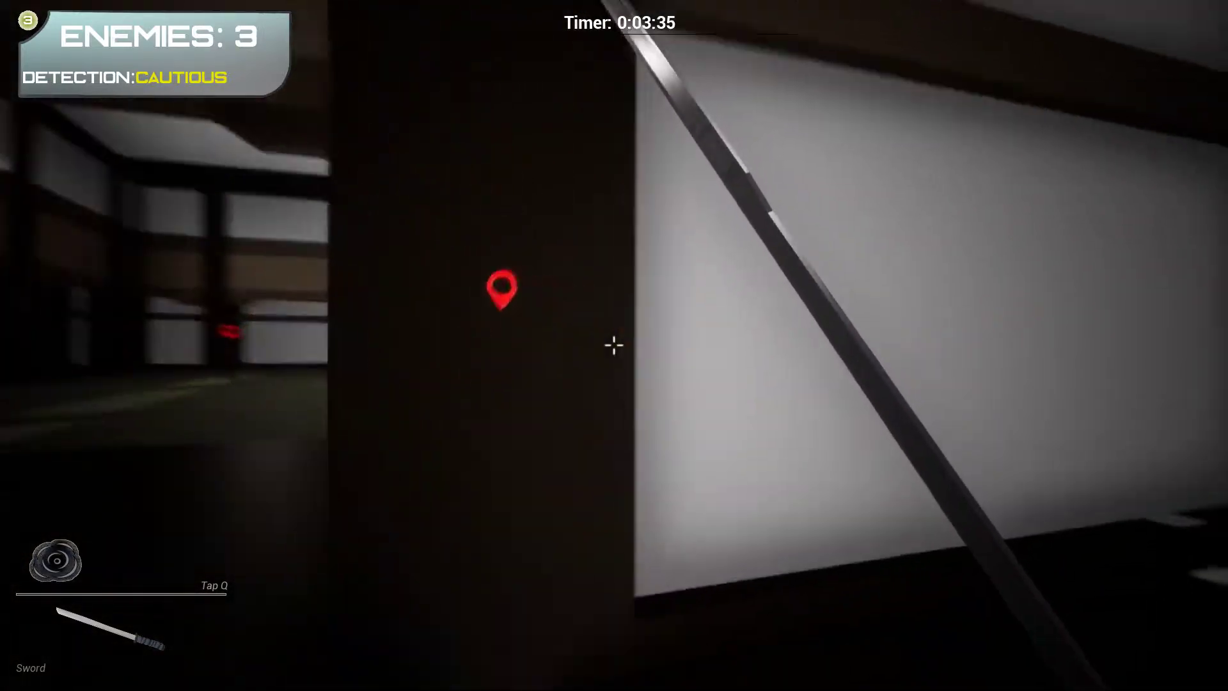
key("w")
left_click(614, 343)
key("w")
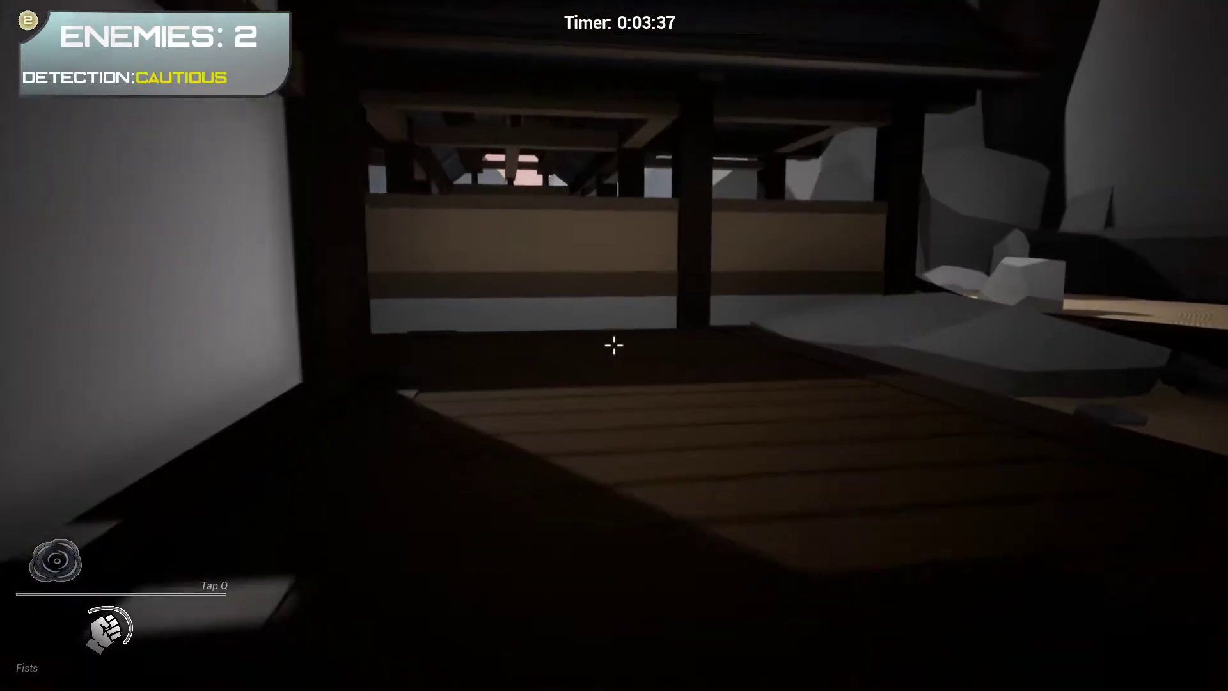
Equip Throwing Stars, hit an enemy with one, and pick up the dropped rifle.
key("q")
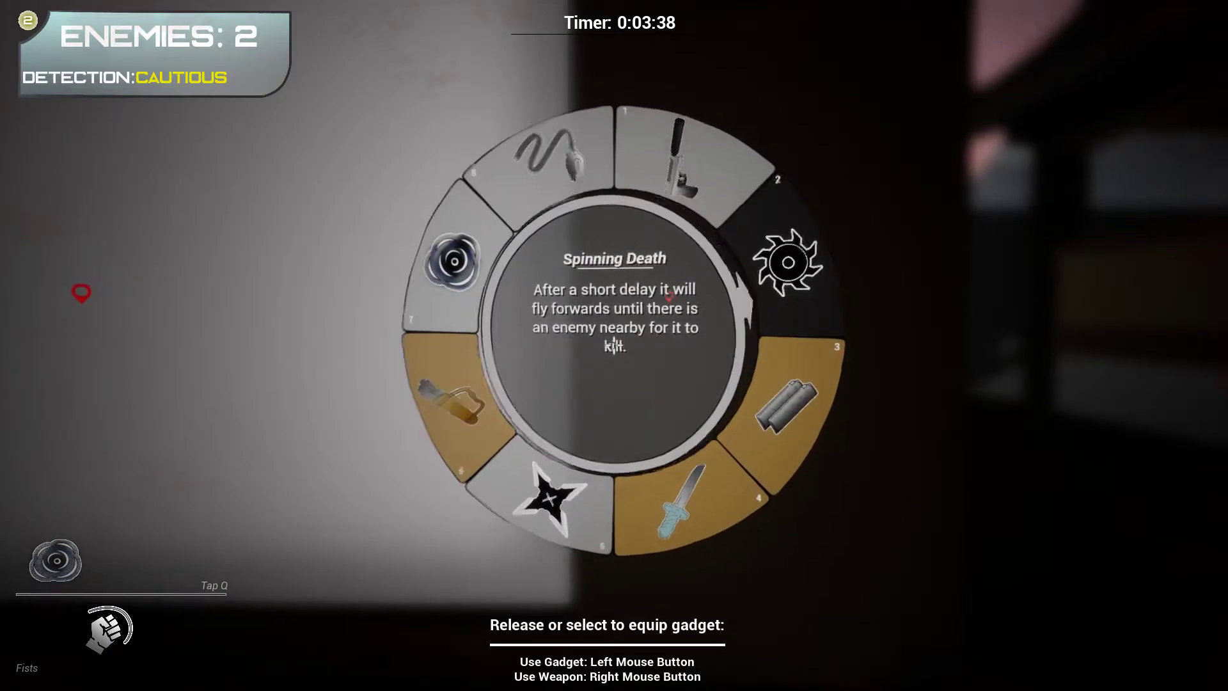
left_click(614, 344)
key("w")
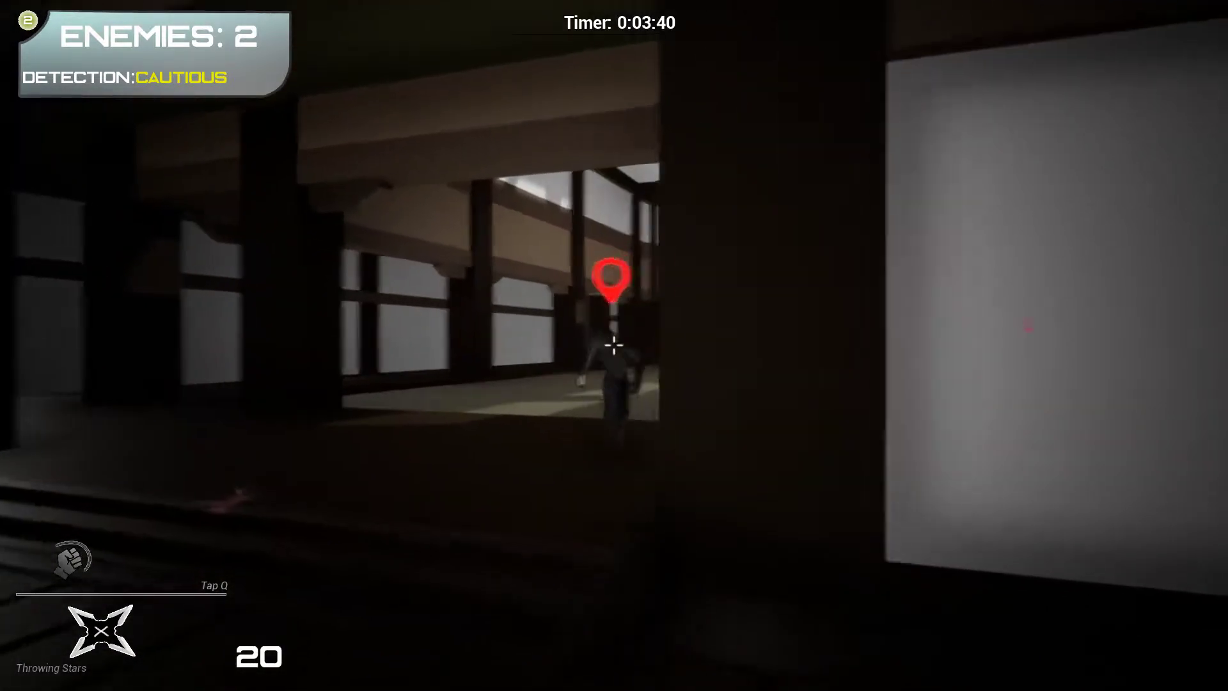
left_click(615, 343)
key("w")
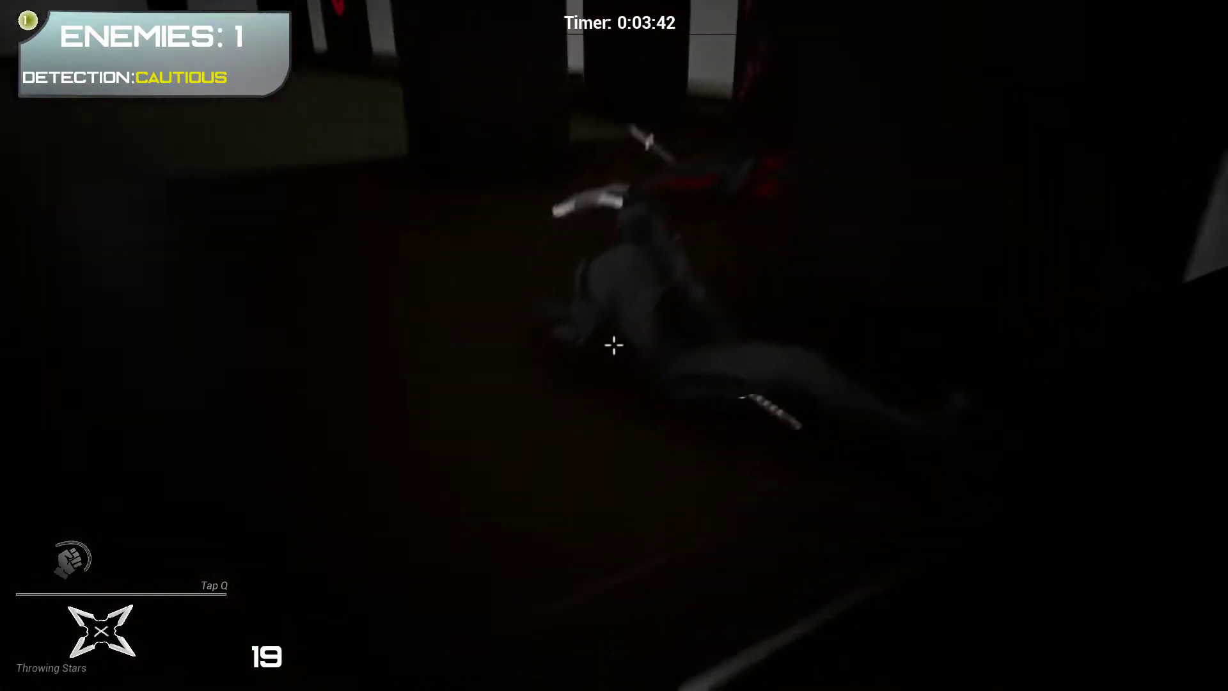
key("e")
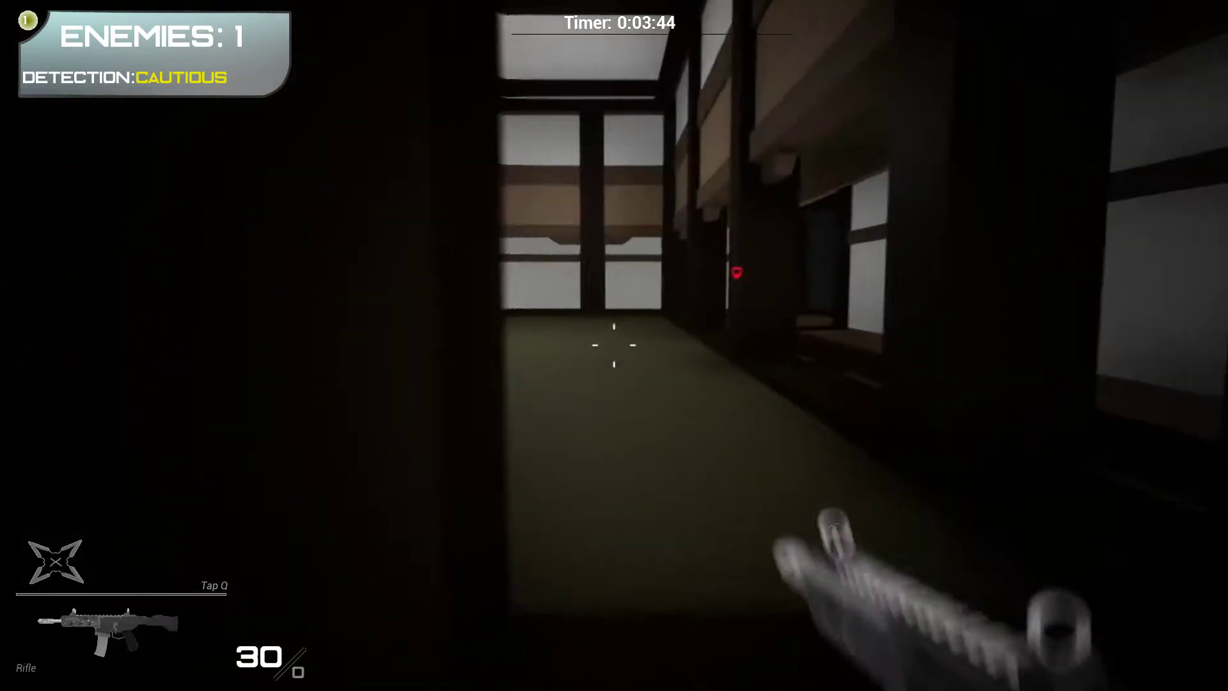
Head down the corridor, drop the rifle, throw a star, and take cover behind a pillar.
key("w")
key("w")
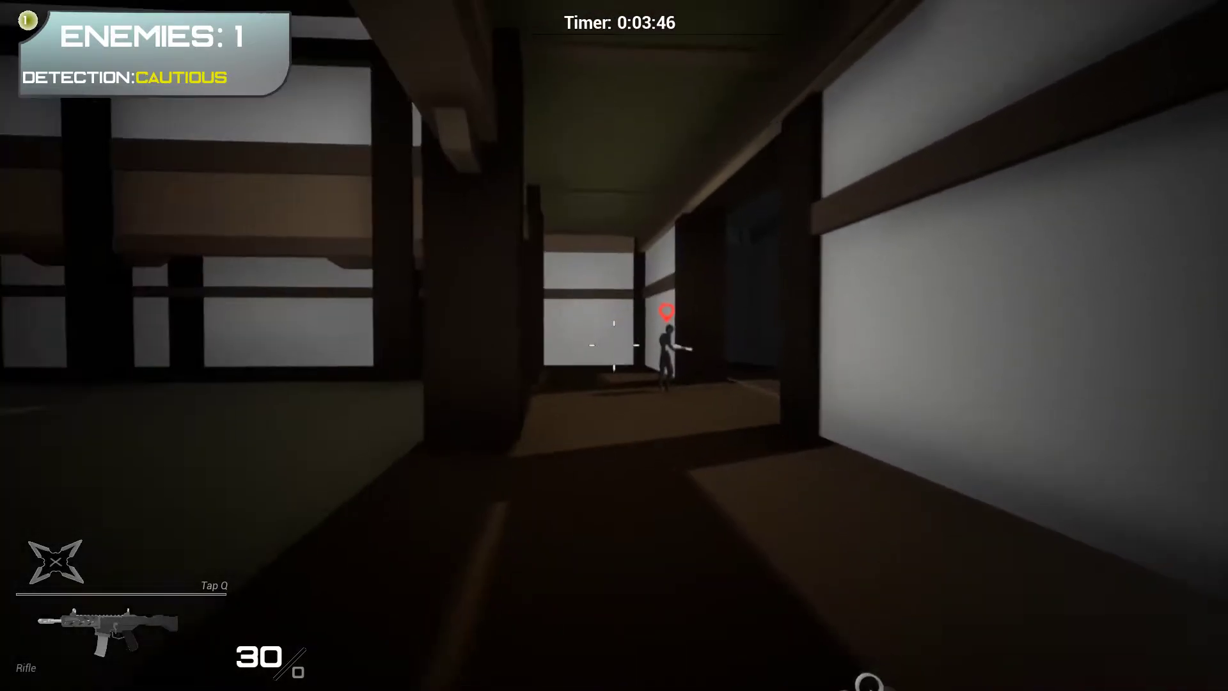
key("w")
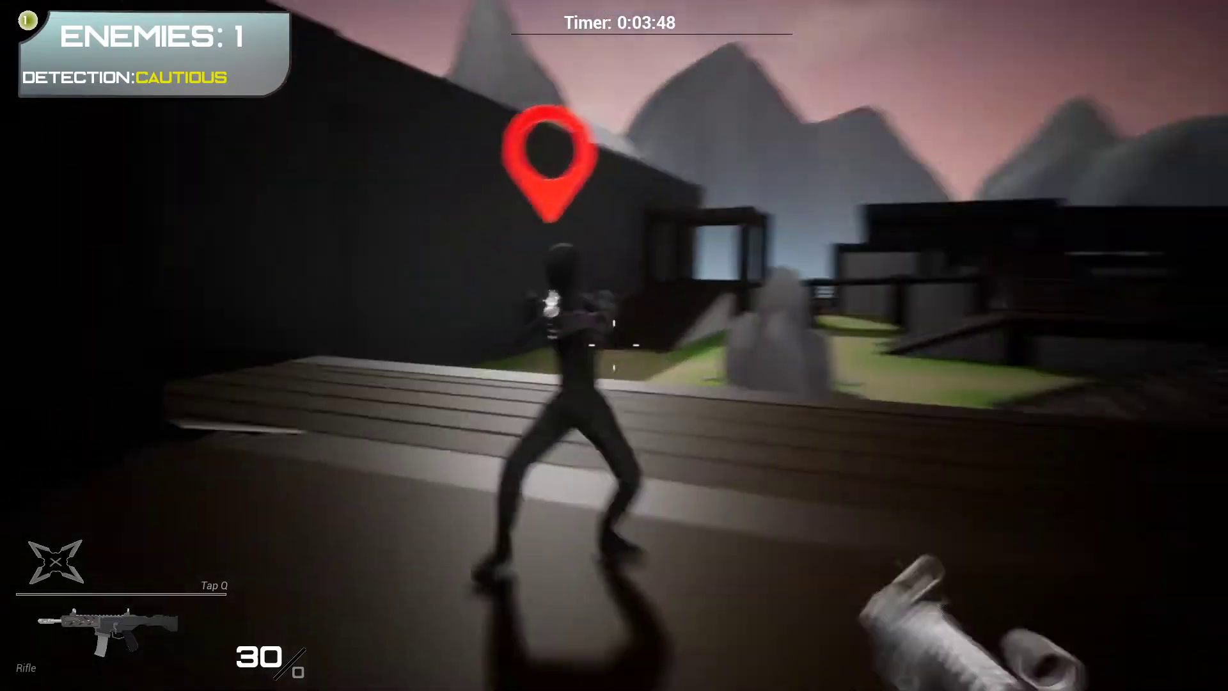
key("q")
key("q")
key("w")
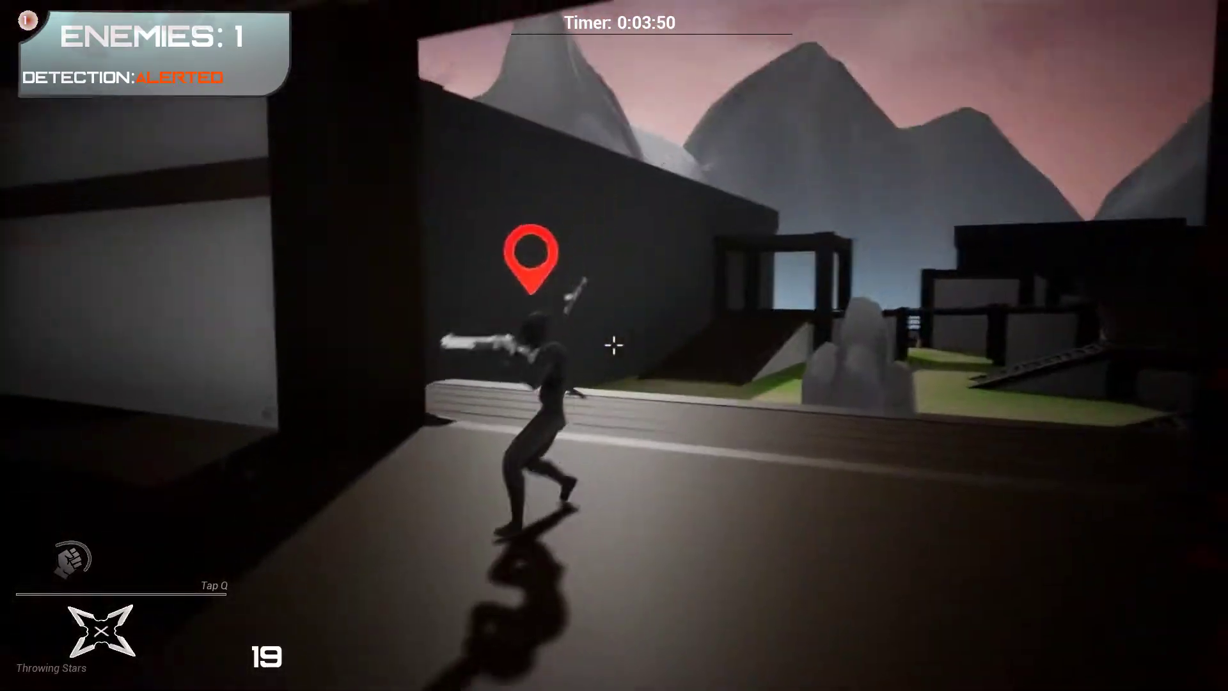
left_click(614, 345)
key("w")
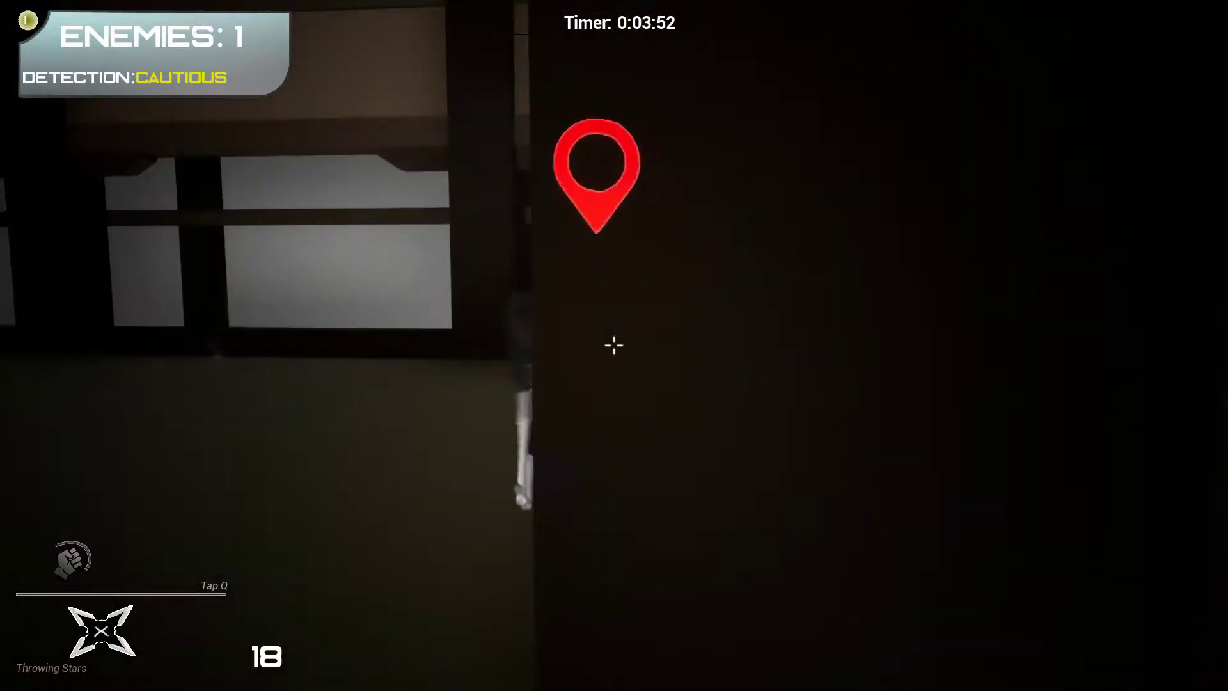
key("w")
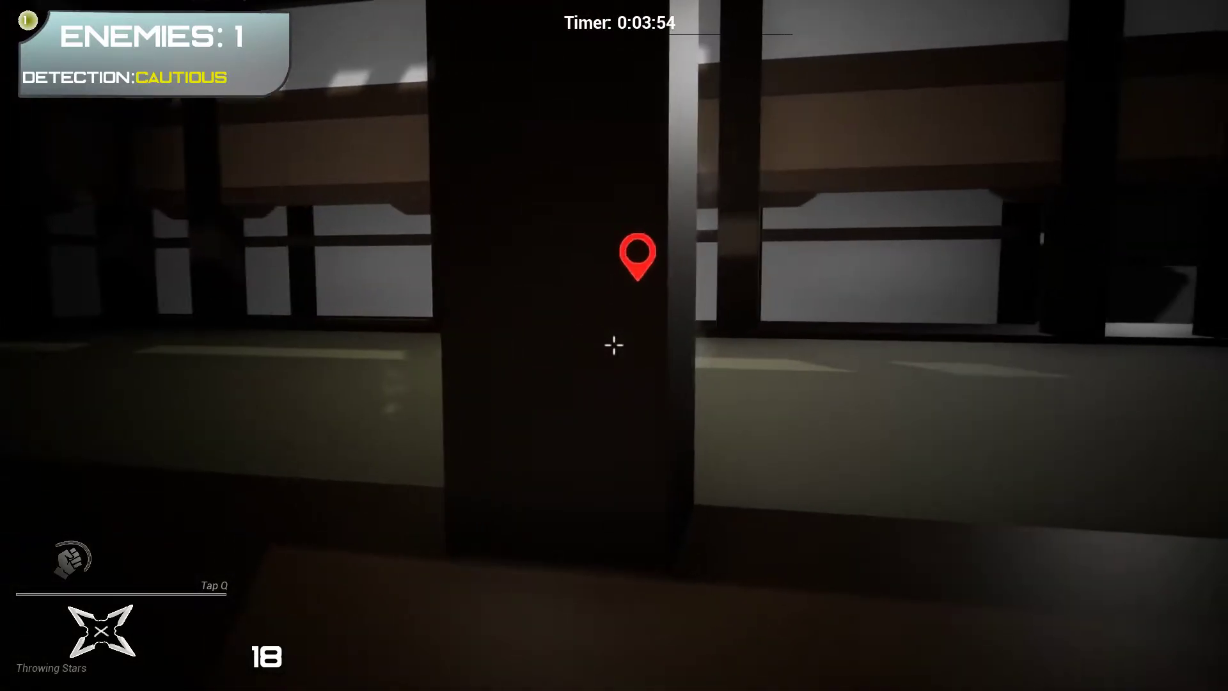
Sneak up on the shotgun enemy and kill him with a throwing star.
key("q")
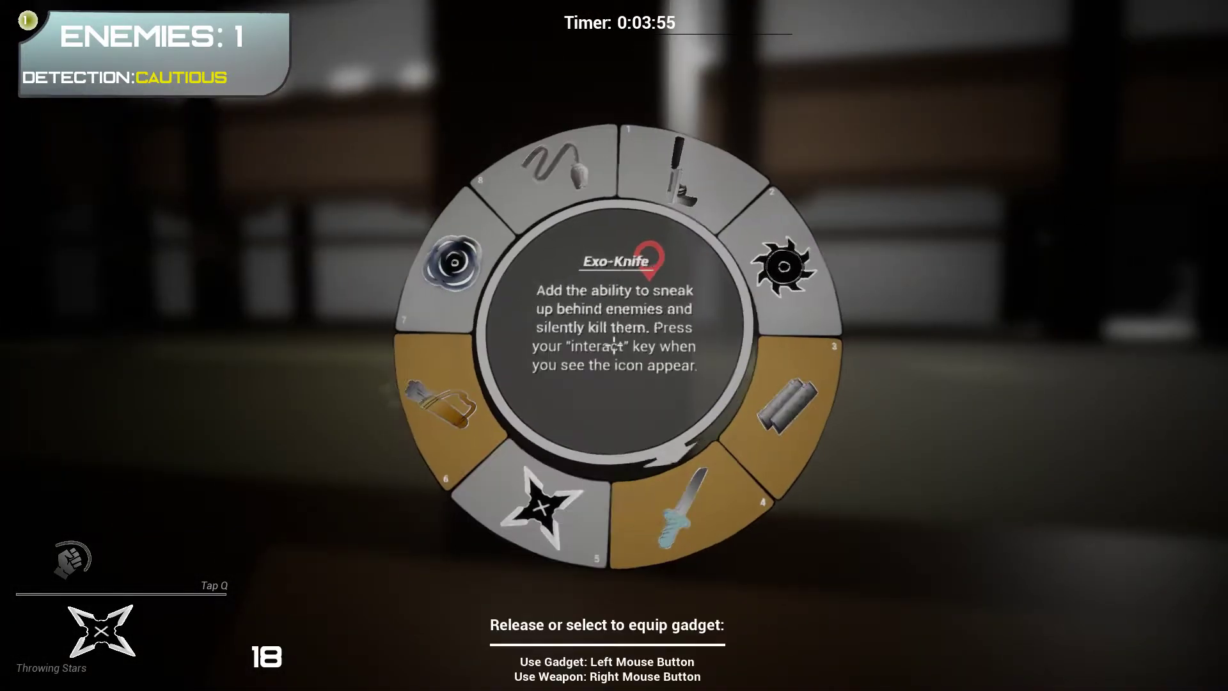
left_click(672, 508)
key("w")
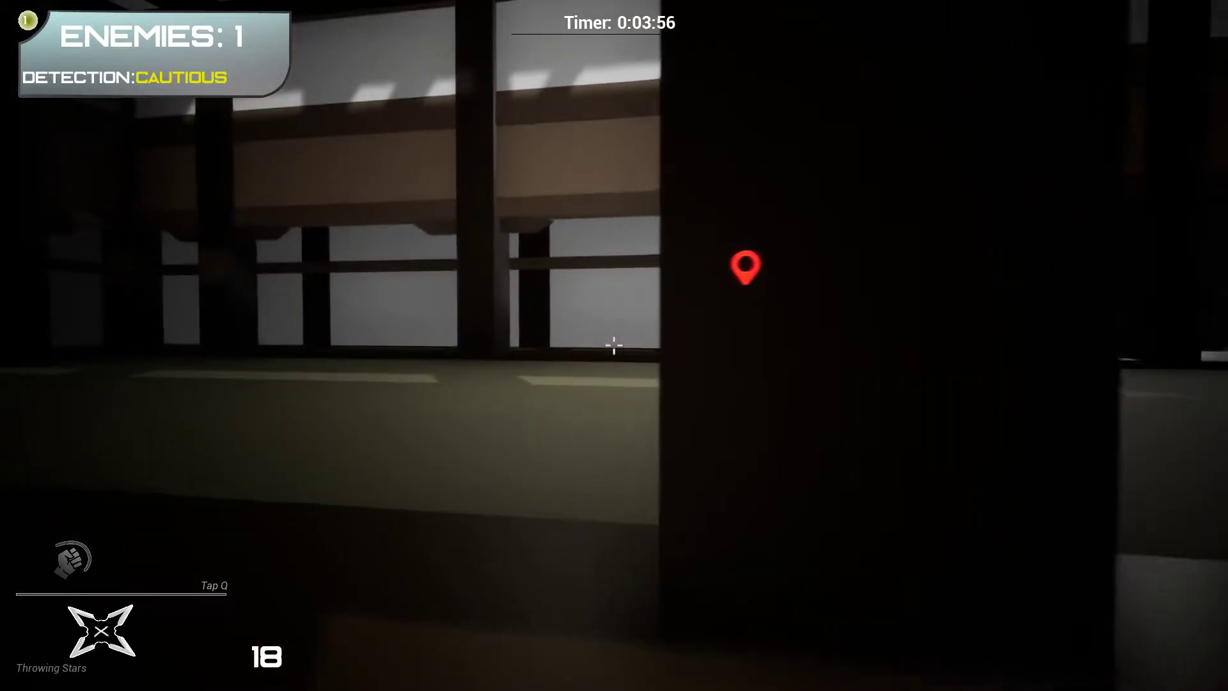
key("w")
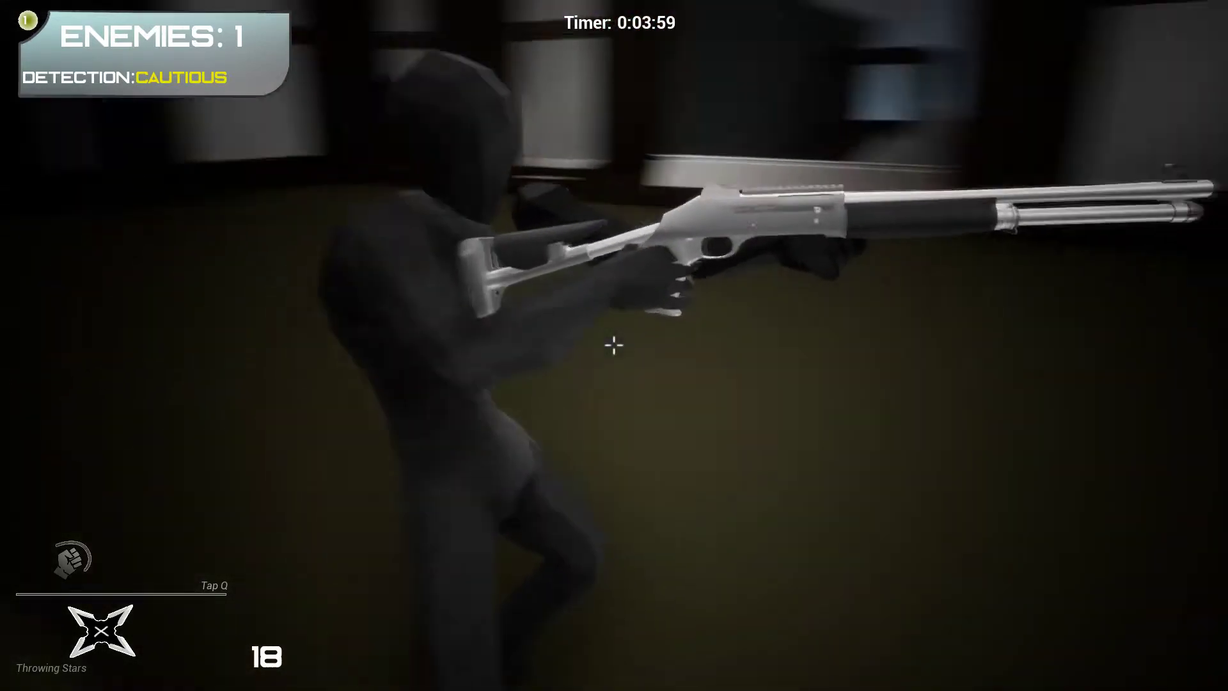
left_click_drag(615, 346, 614, 345)
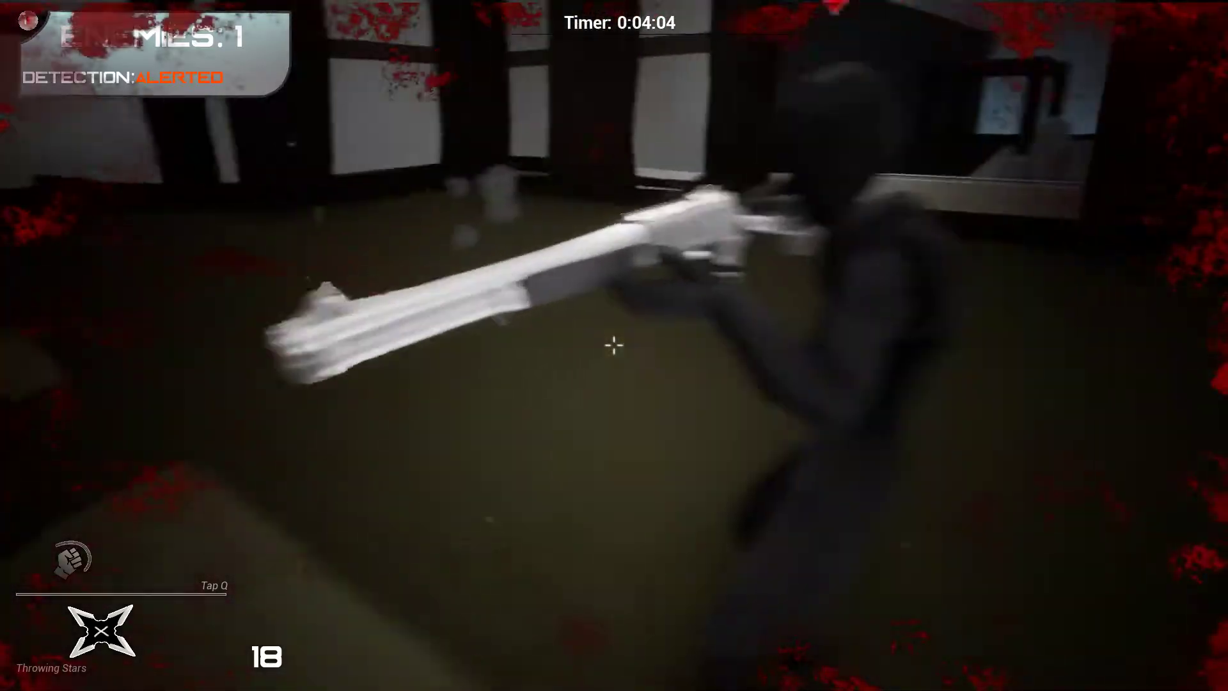
left_click(614, 346)
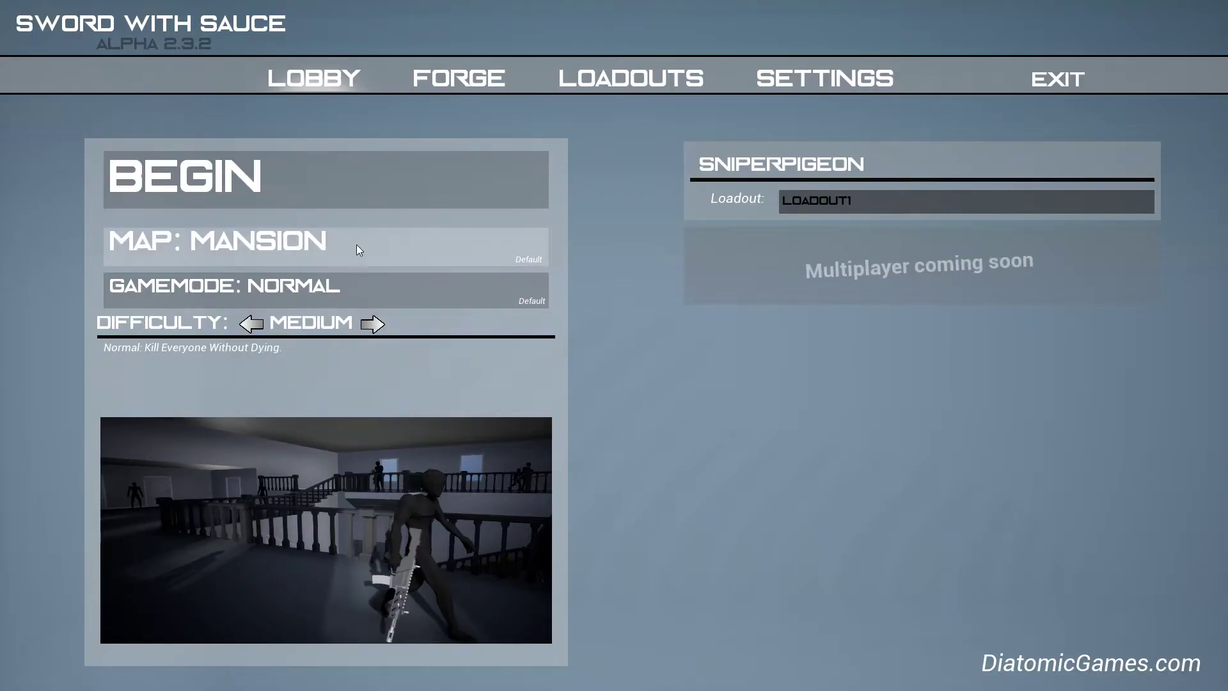
Pick the Normal game mode and the Harbour map for the next match.
left_click(423, 301)
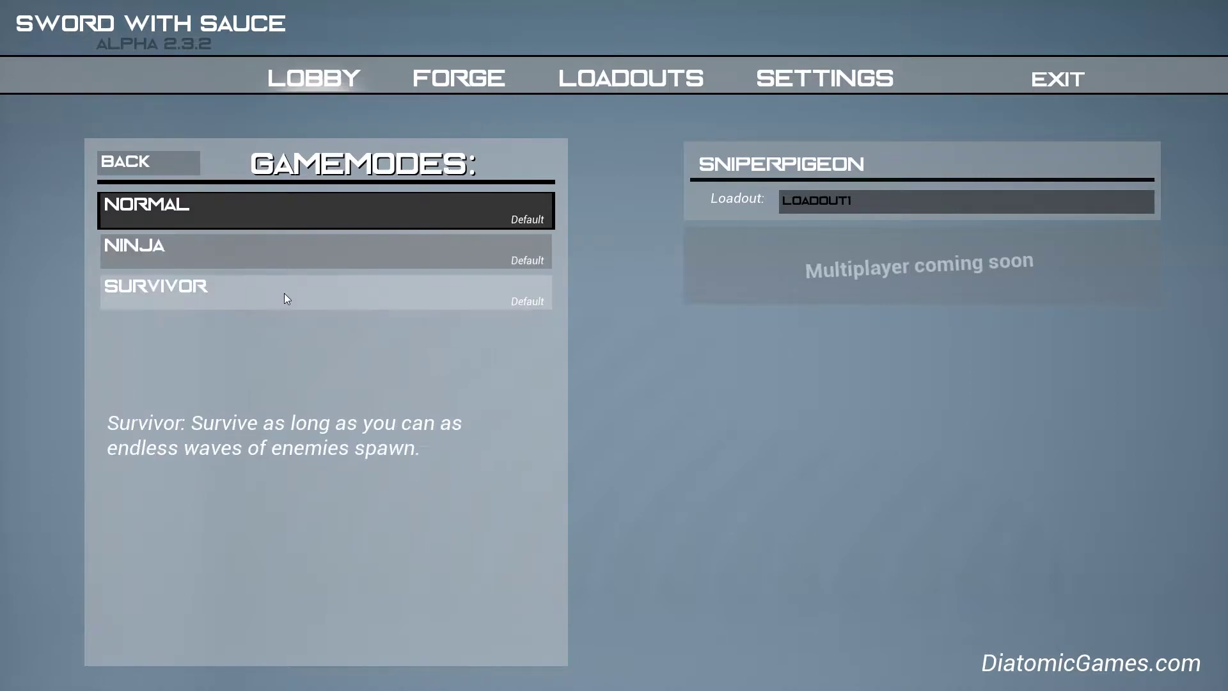
left_click(323, 212)
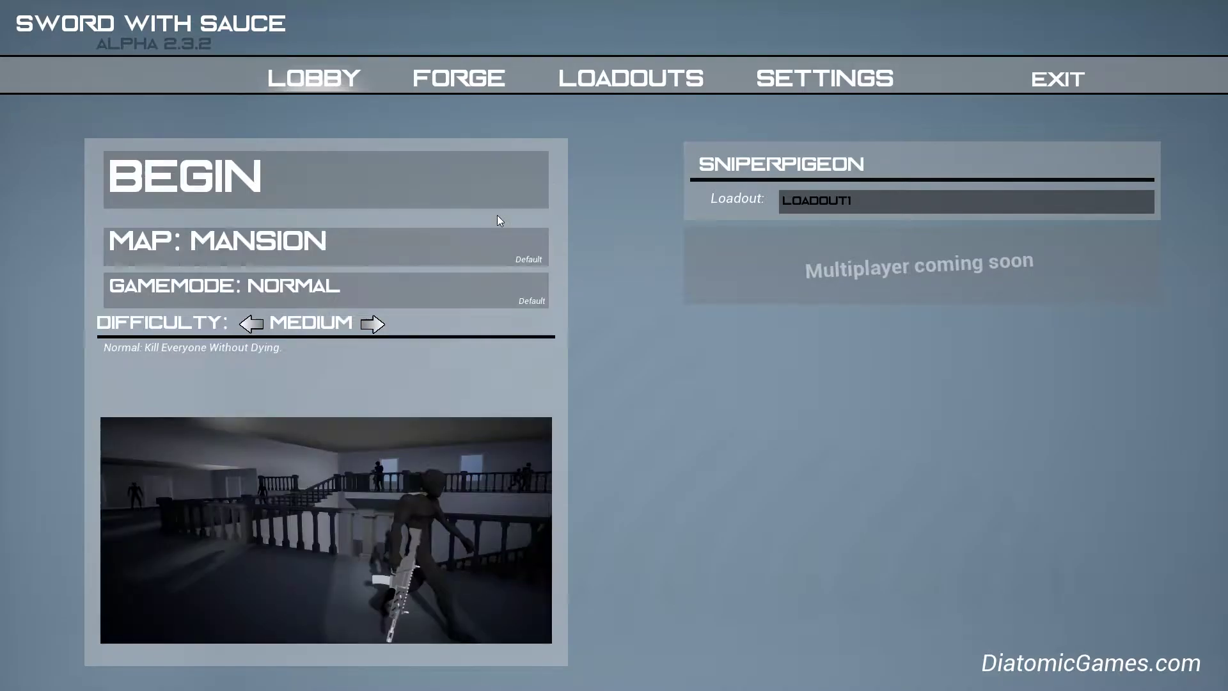
left_click(311, 256)
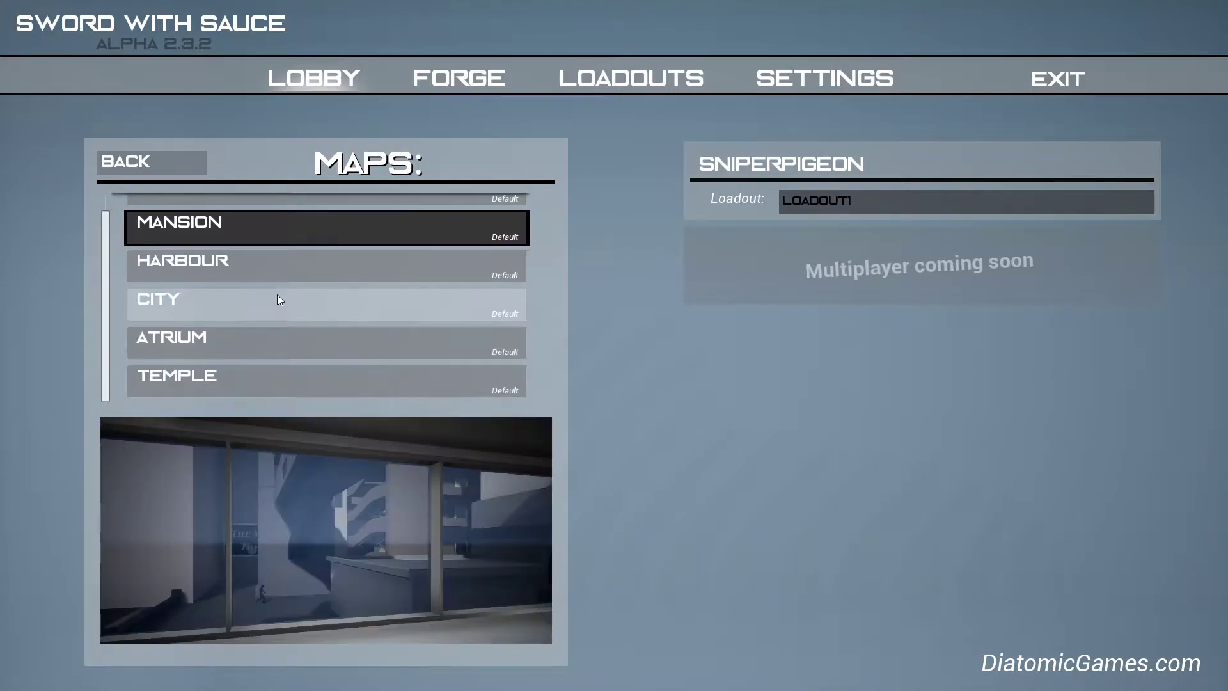
left_click(290, 261)
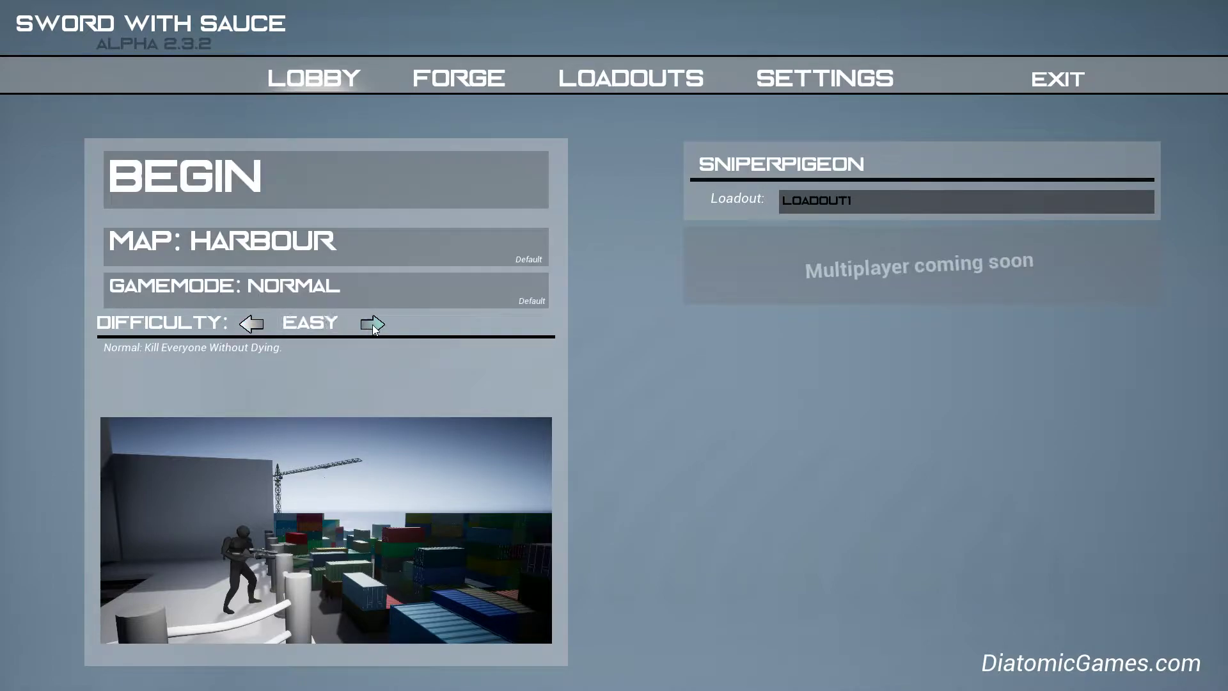
left_click(450, 85)
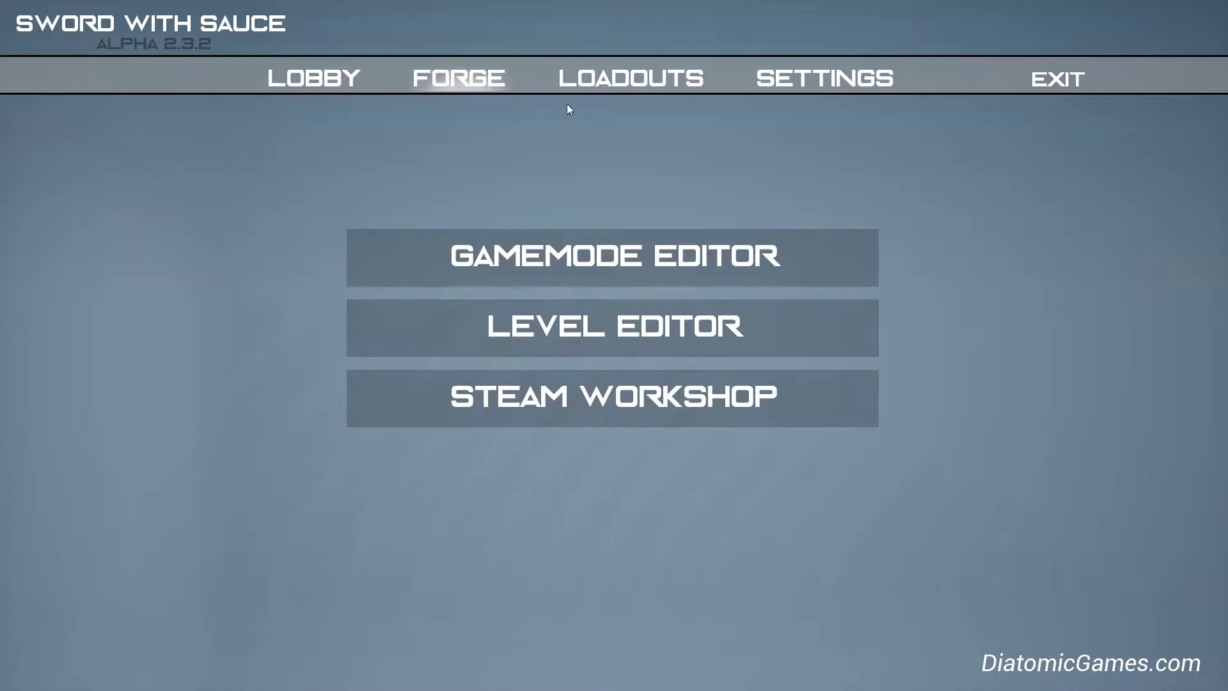
In Loadout1, replace the pistol gadget slot and make the shield the main weapon.
left_click(630, 79)
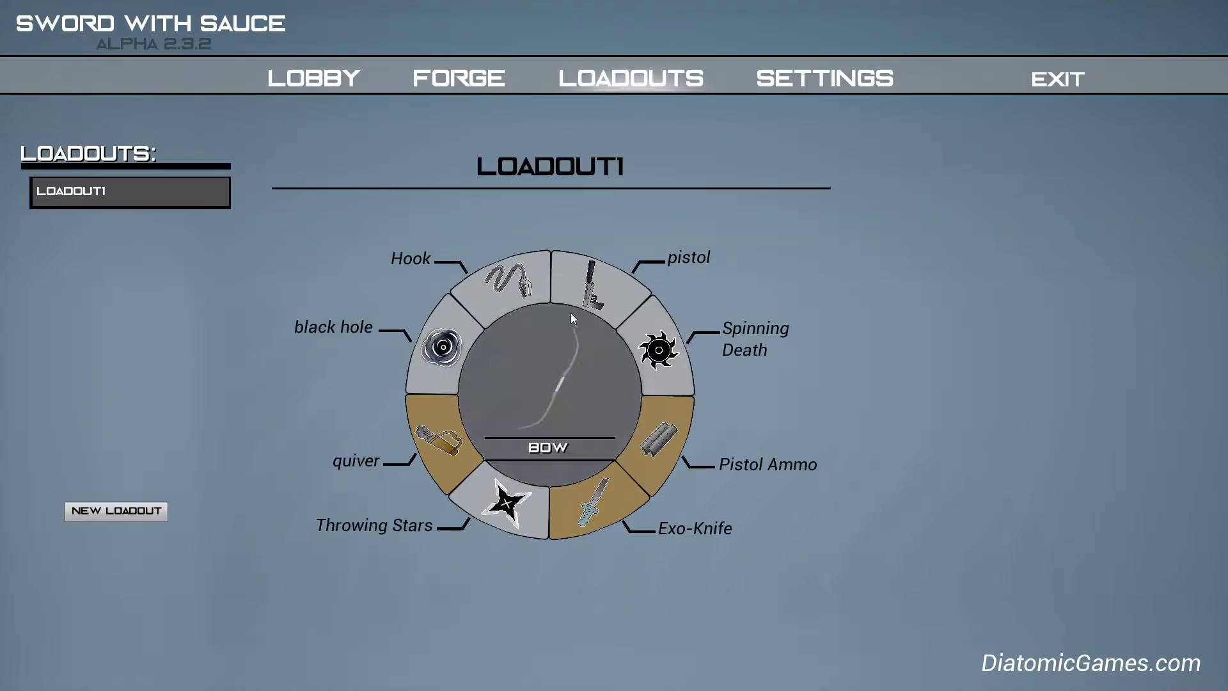
left_click(587, 288)
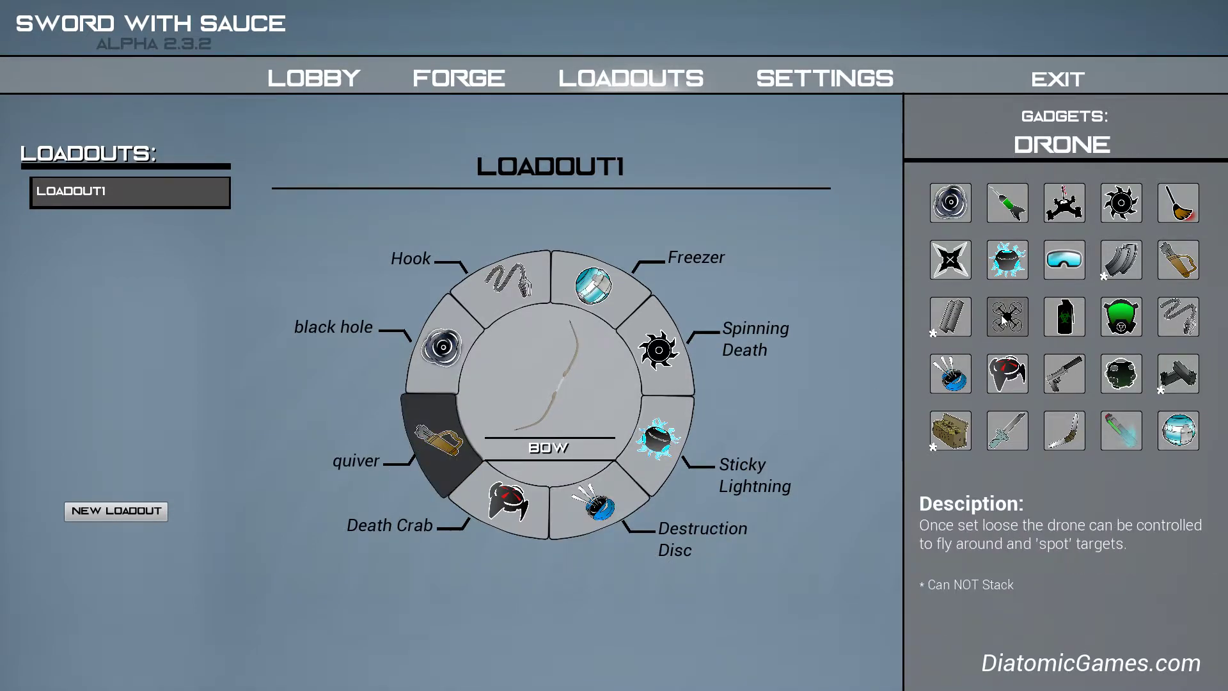
left_click(579, 384)
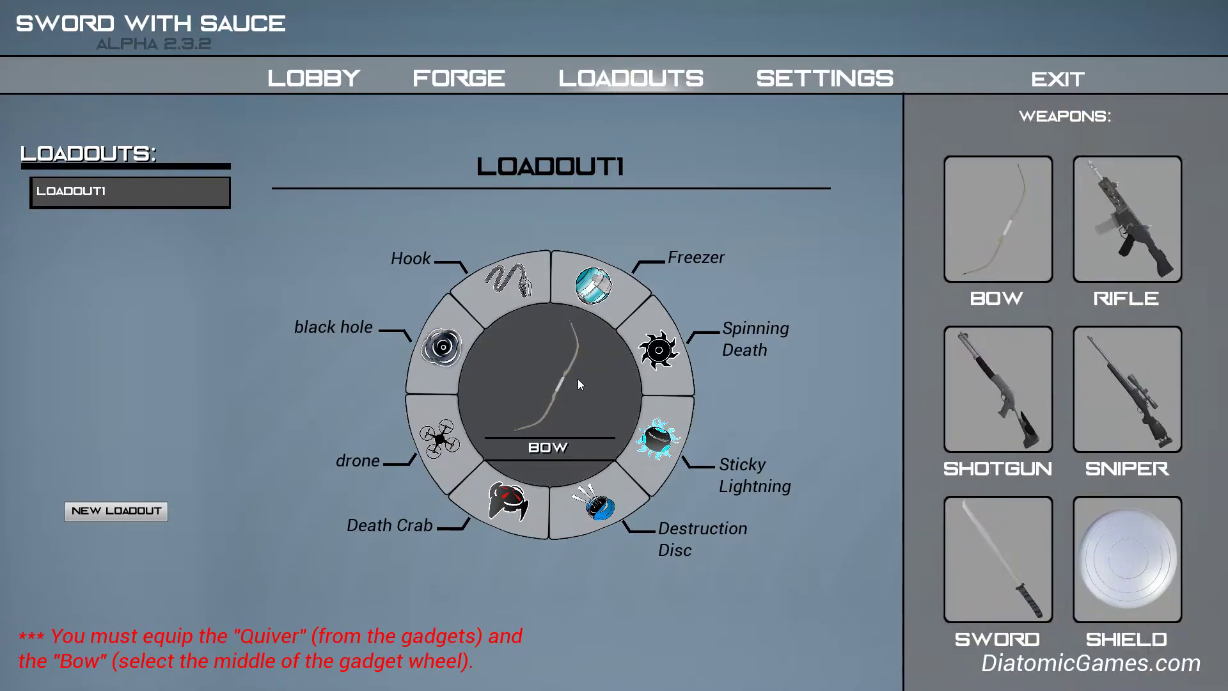
left_click(1030, 558)
left_click(1109, 567)
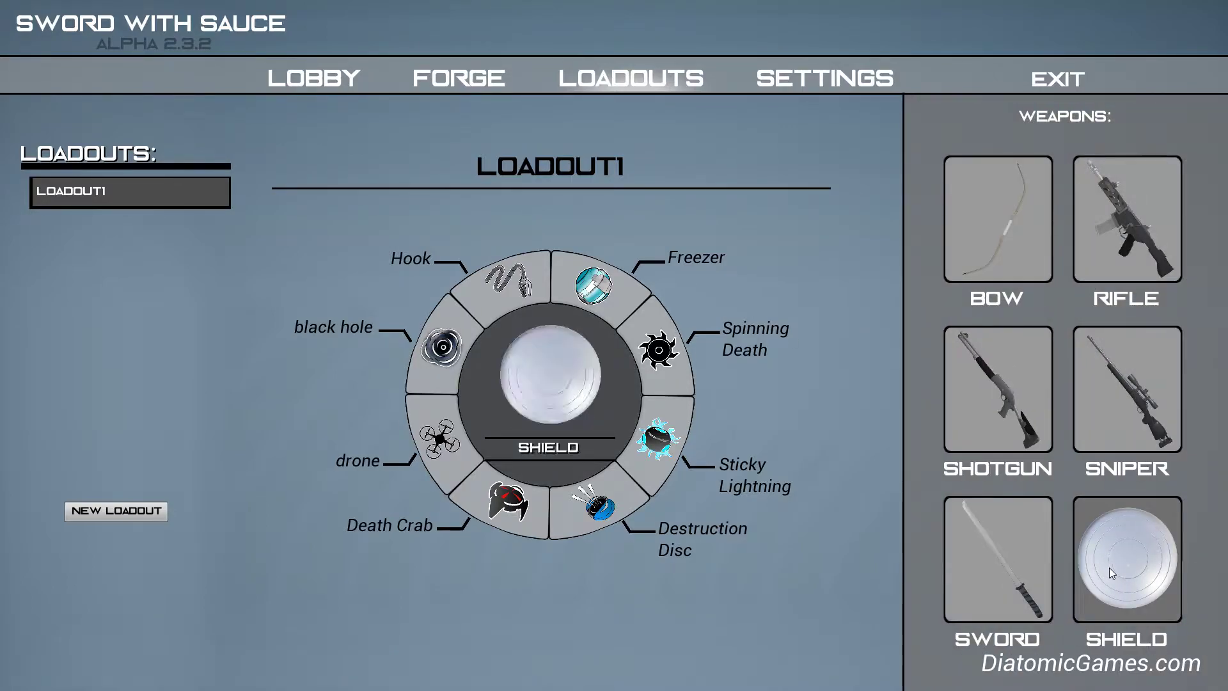
left_click(735, 646)
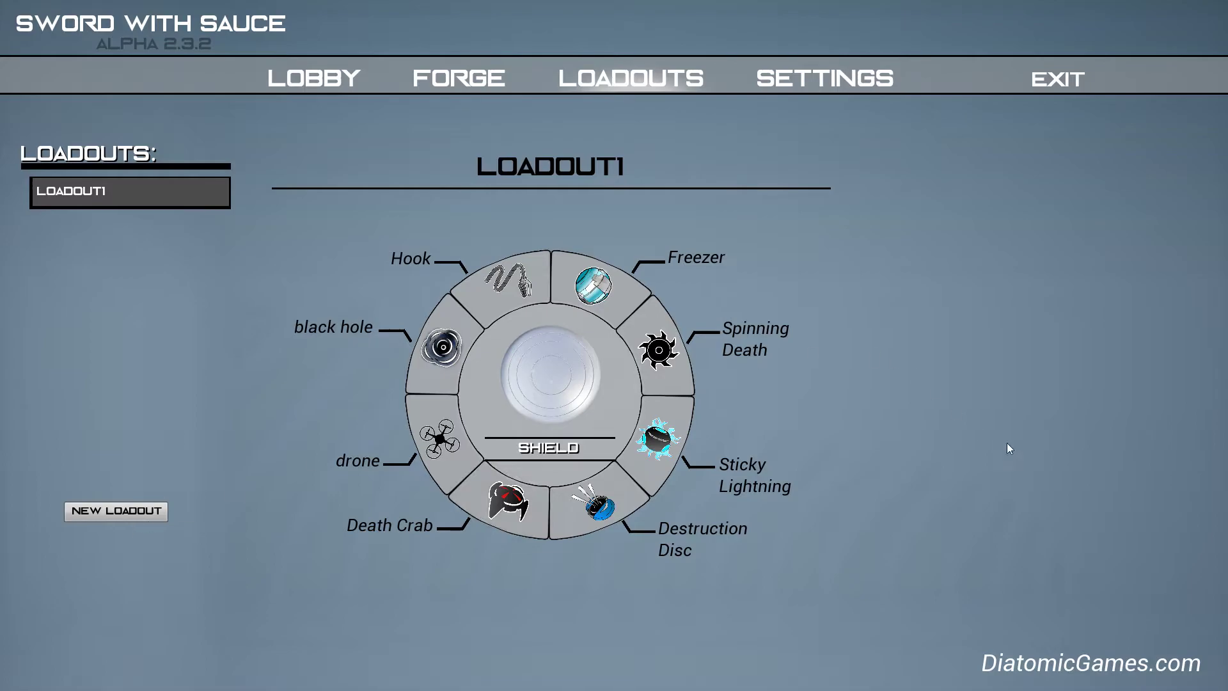
left_click(372, 75)
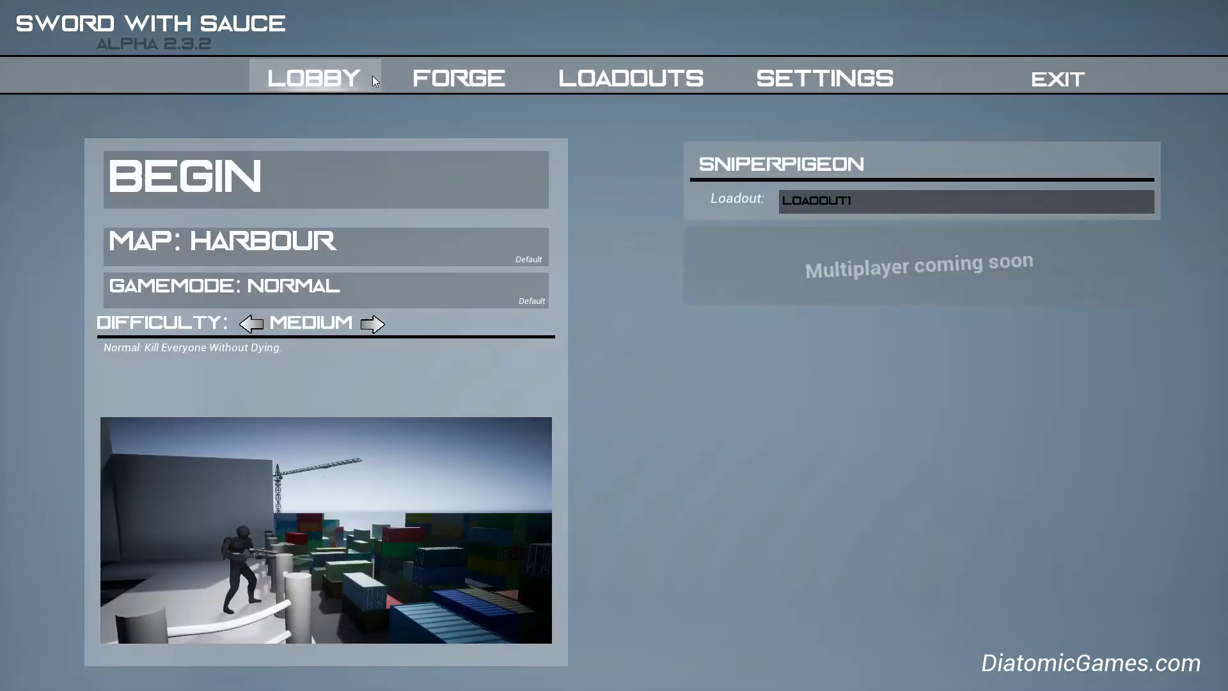
Begin the Harbour match, climb a container and kill enemies with thrown spinning blades.
left_click(255, 172)
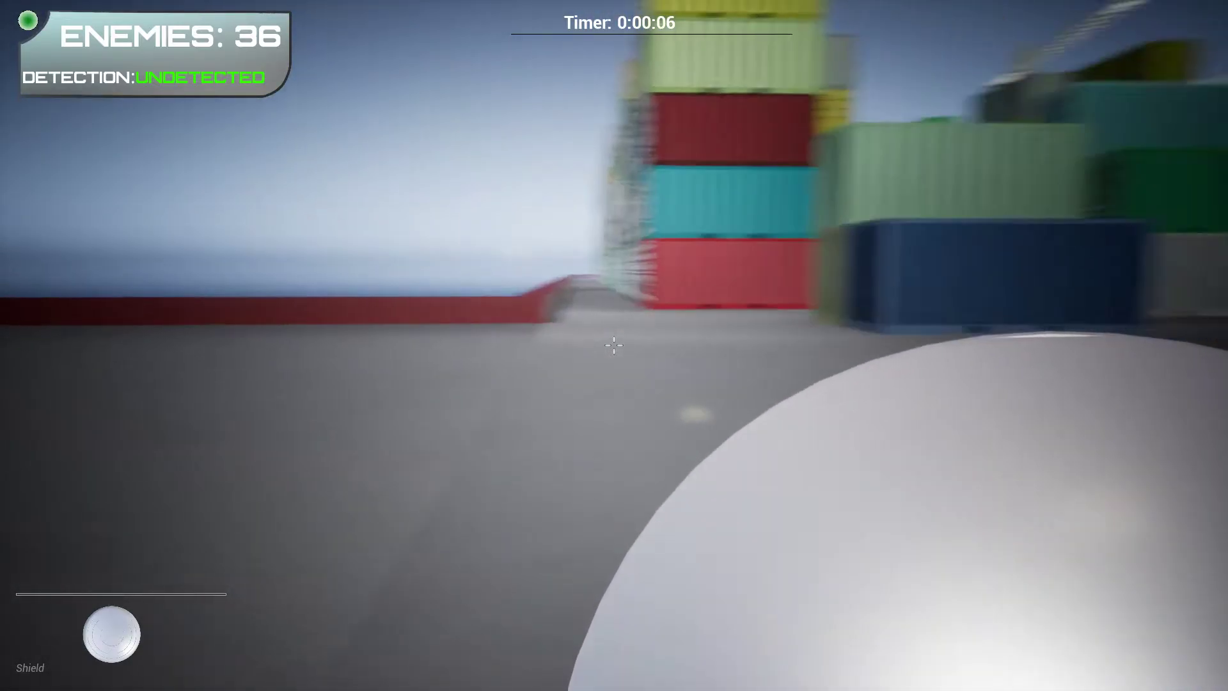
scroll(614, 346, "down", 1)
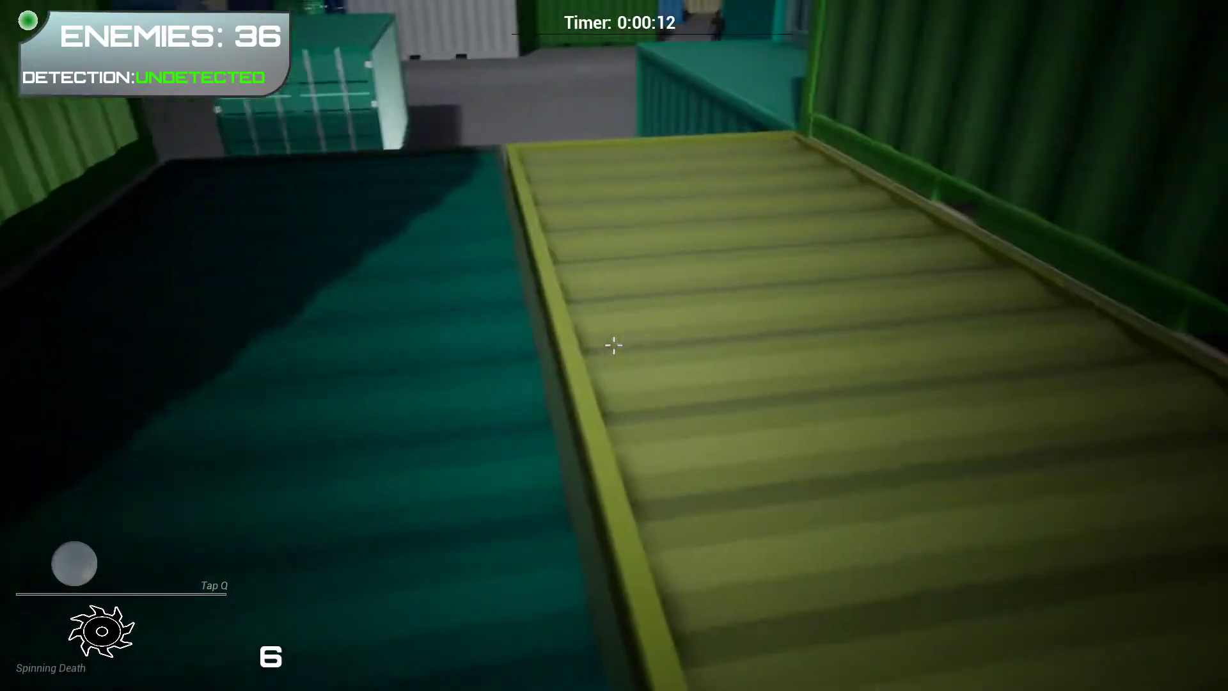
key("space")
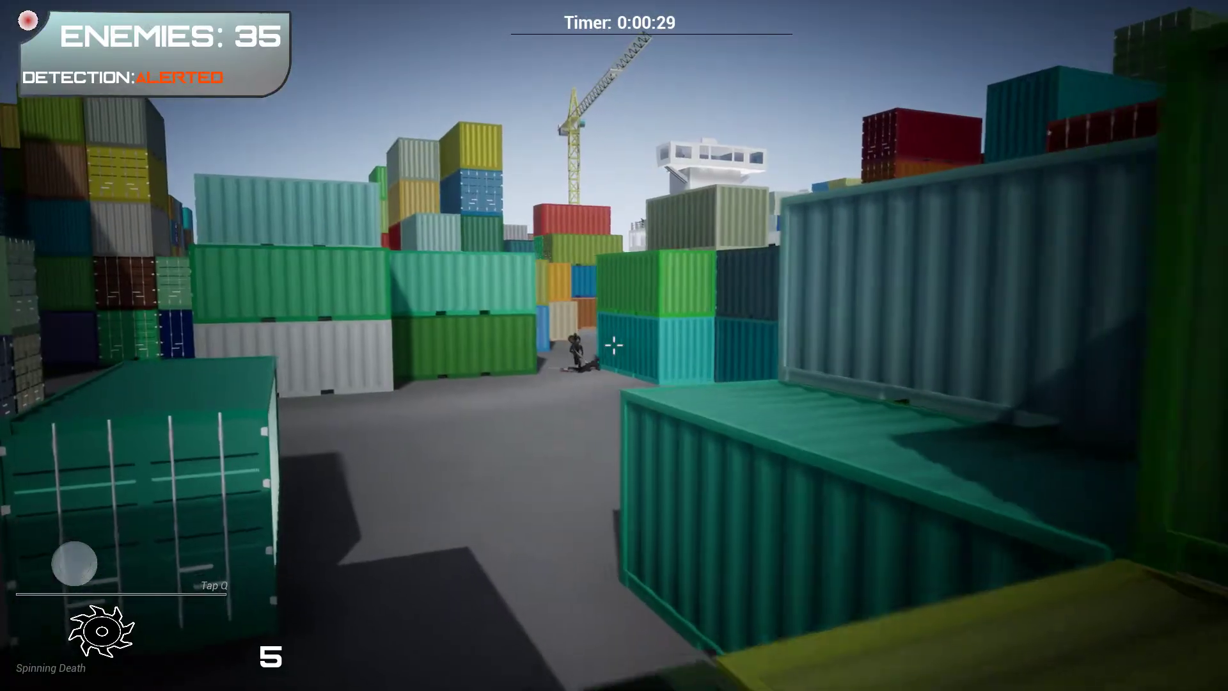
left_click(615, 345)
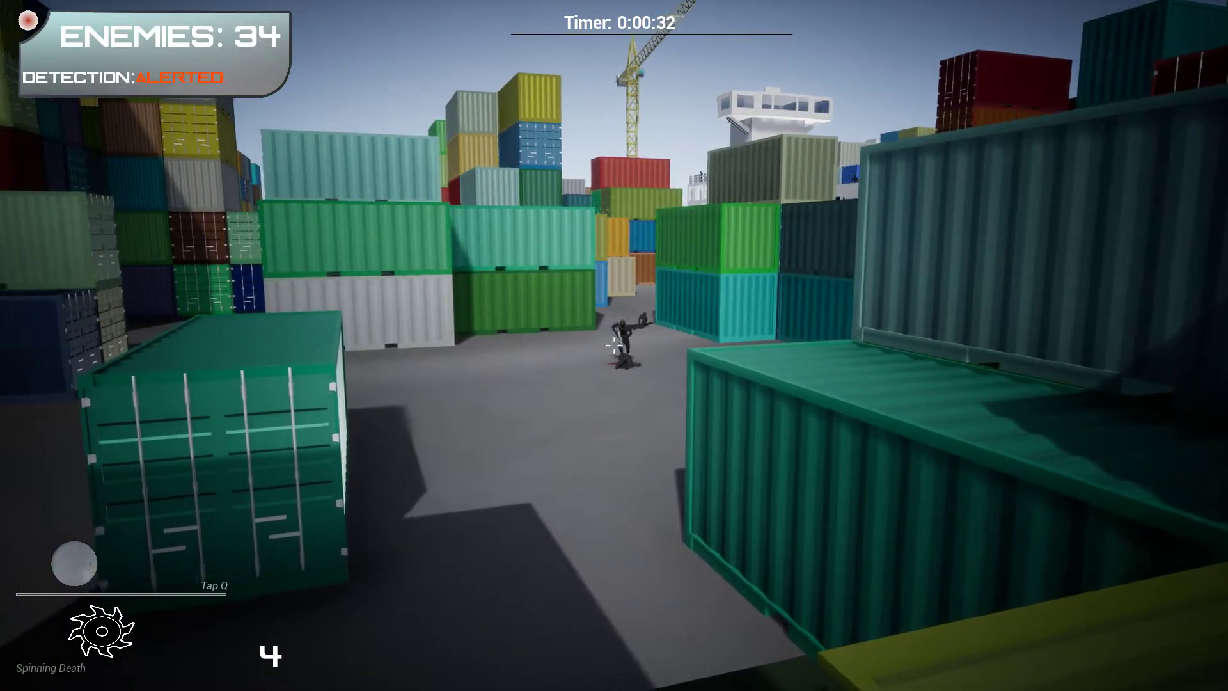
left_click(614, 346)
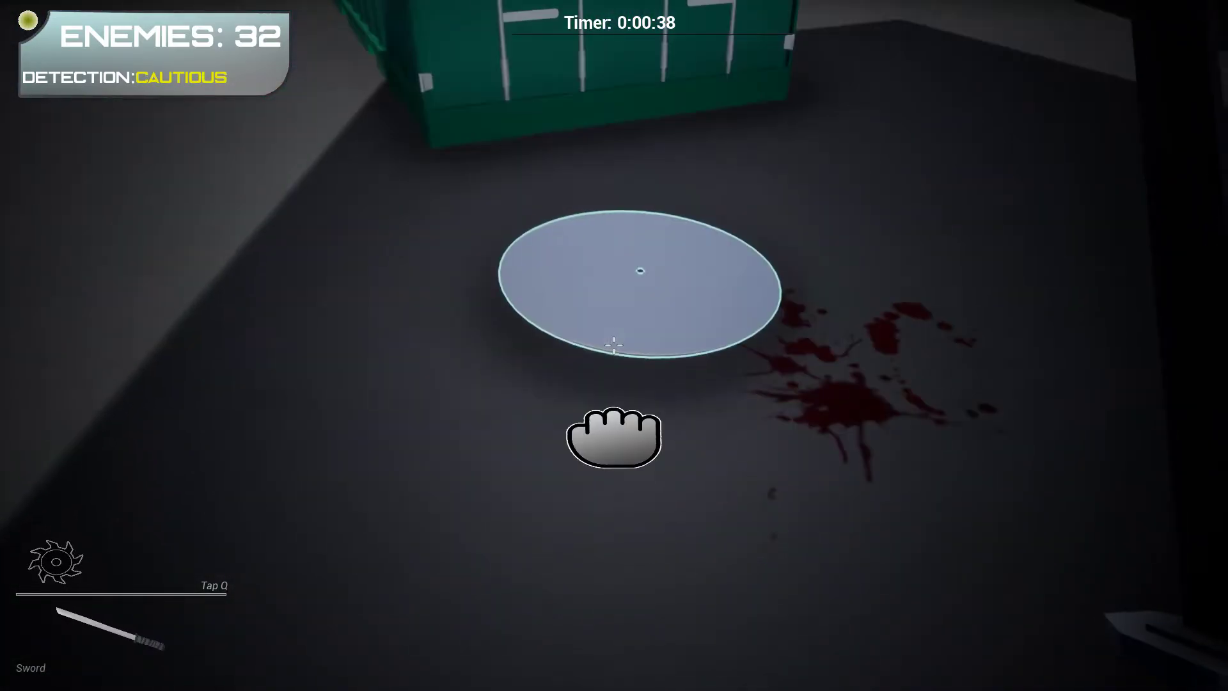
Grab the shield and bash or cut down enemies among the containers.
key("e")
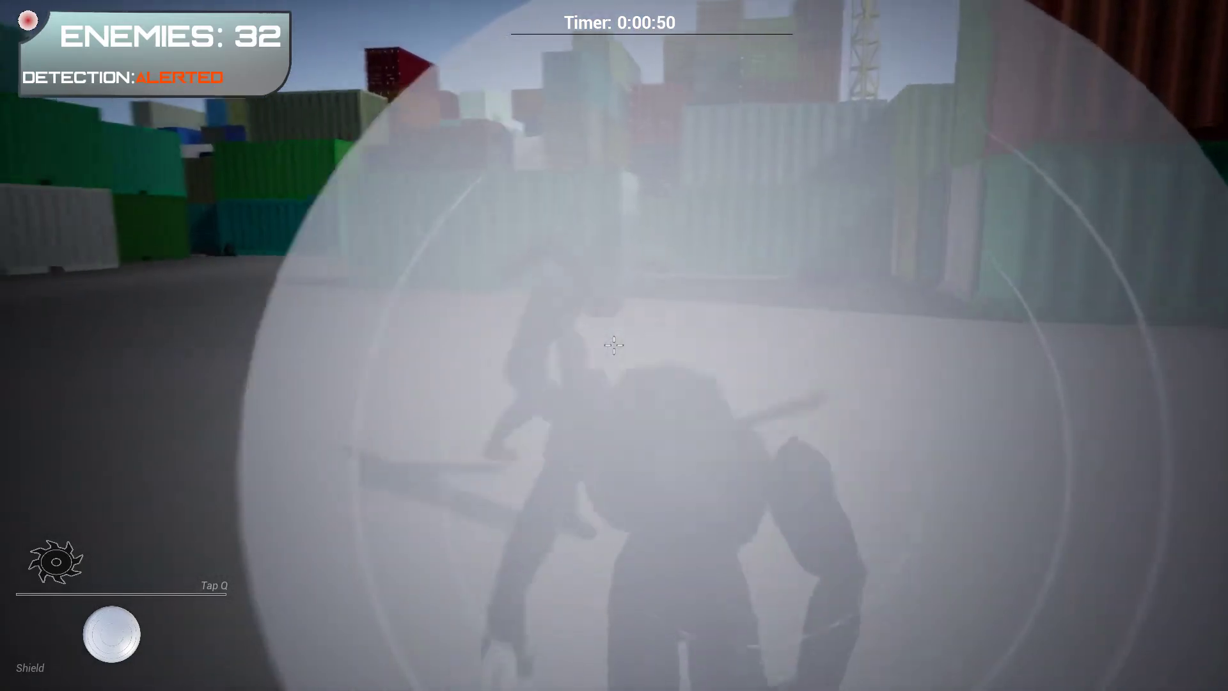
left_click(614, 346)
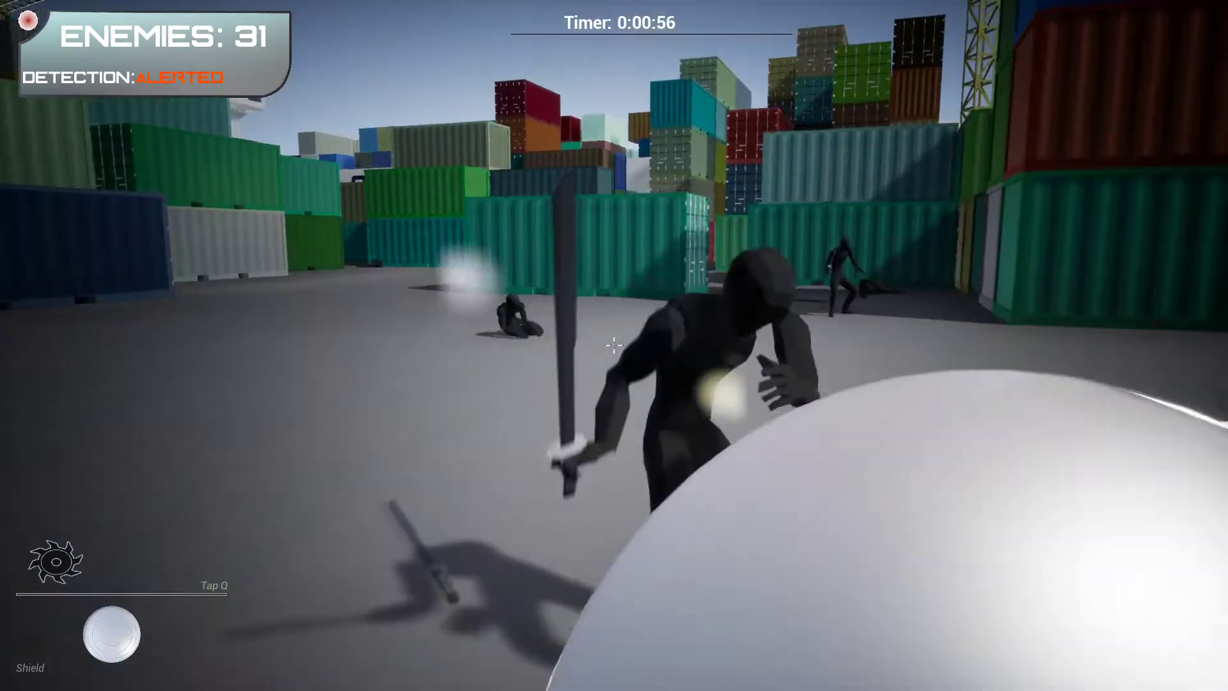
left_click(614, 346)
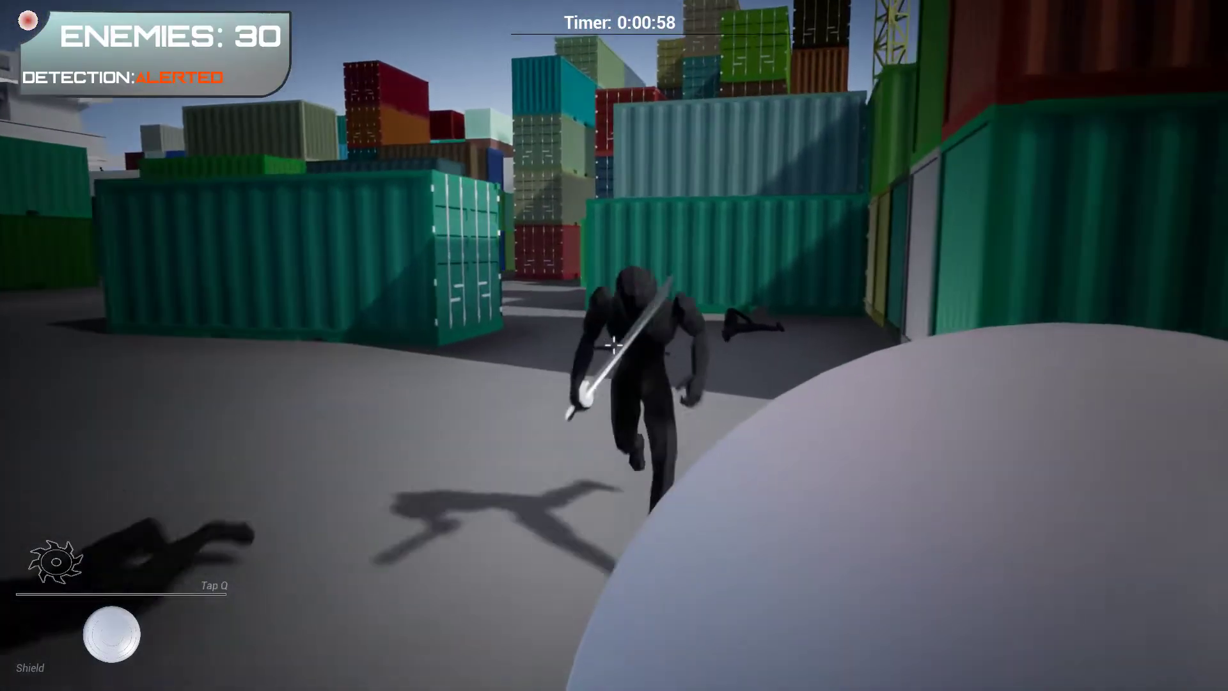
left_click(614, 346)
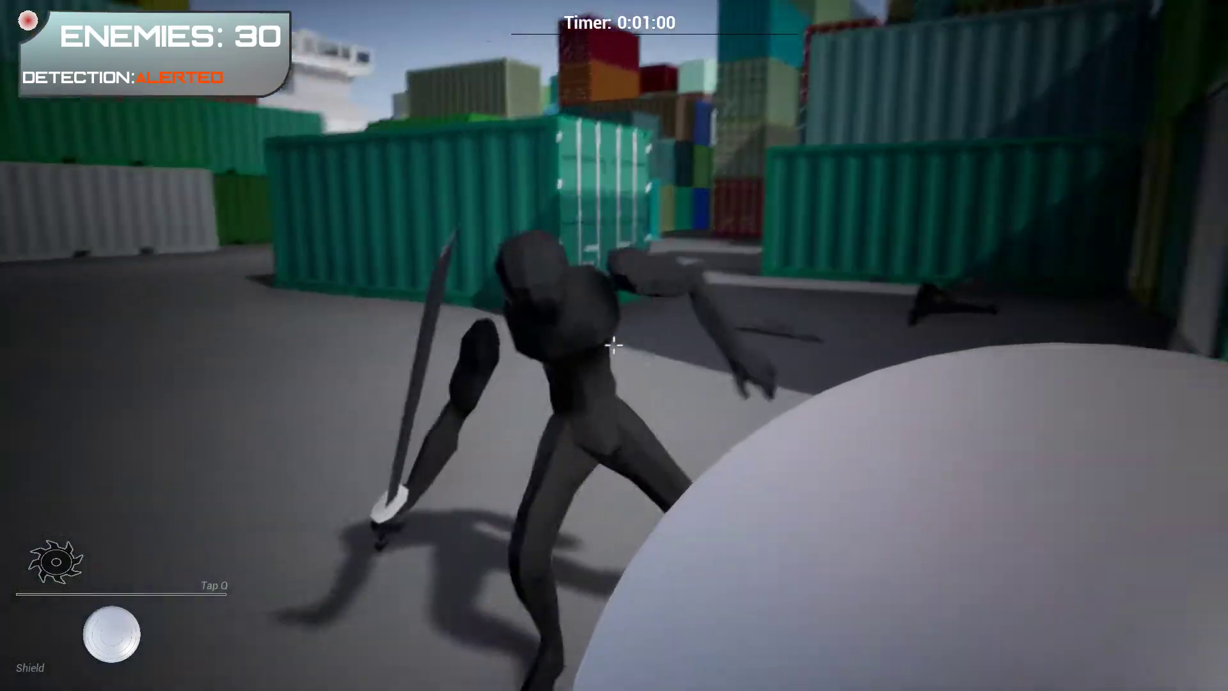
left_click(614, 346)
left_click(614, 345)
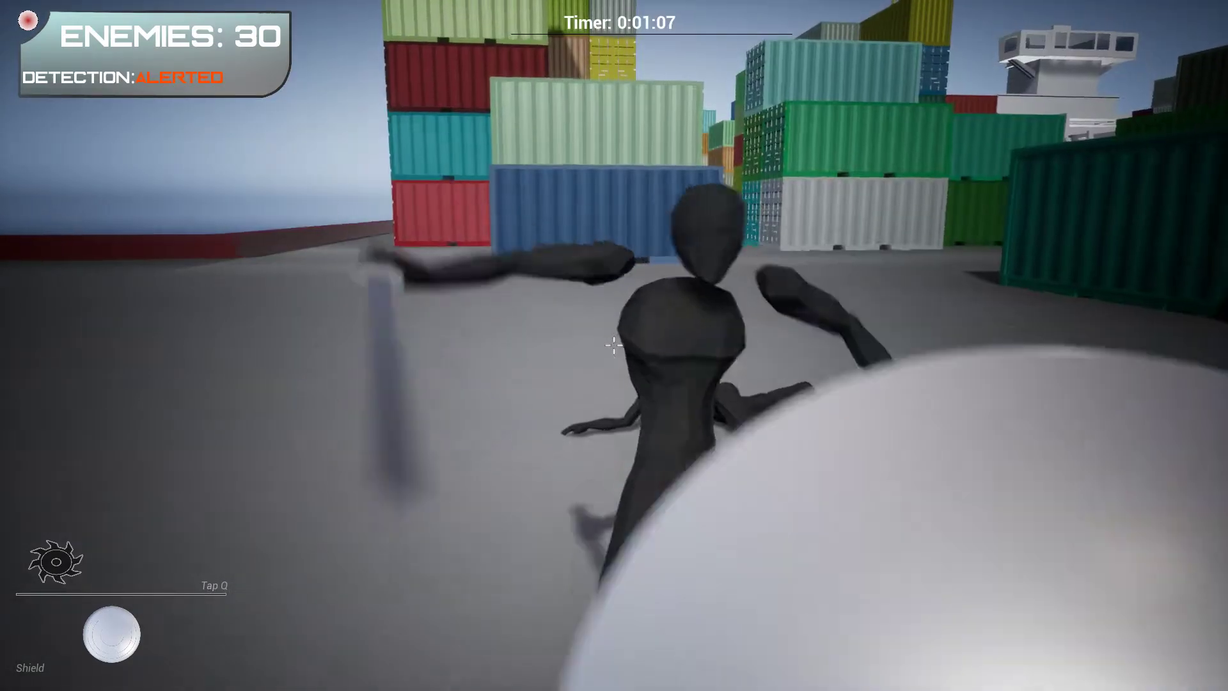
left_click(614, 346)
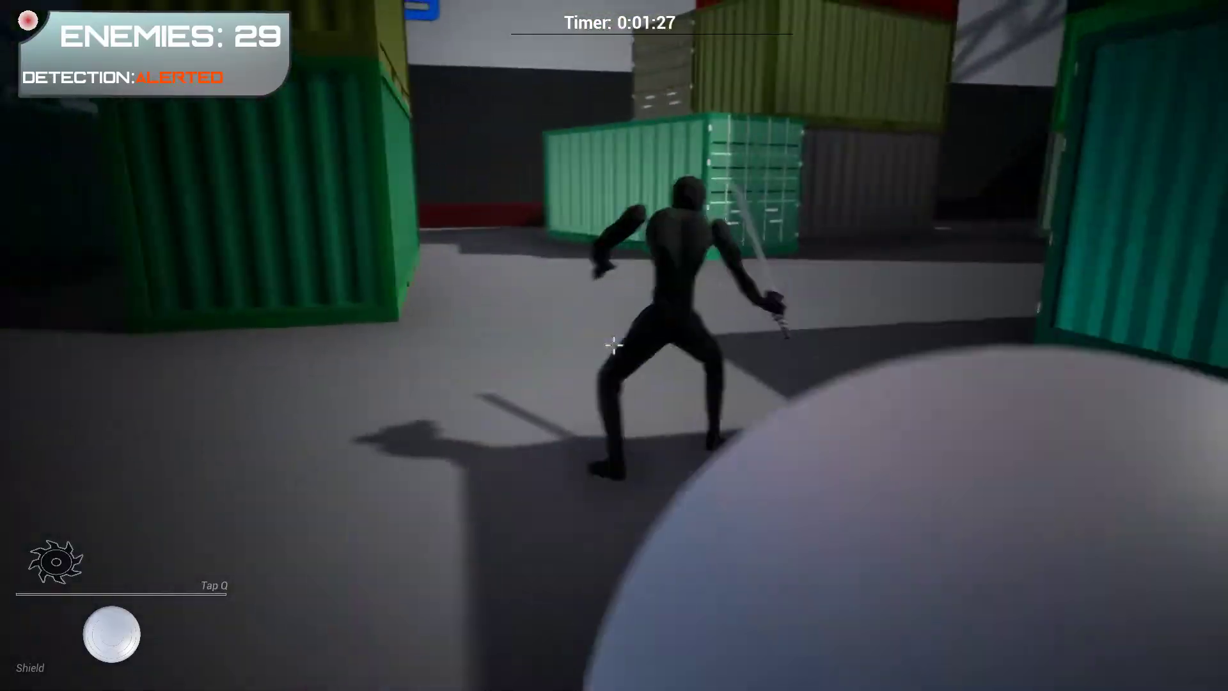
left_click(615, 346)
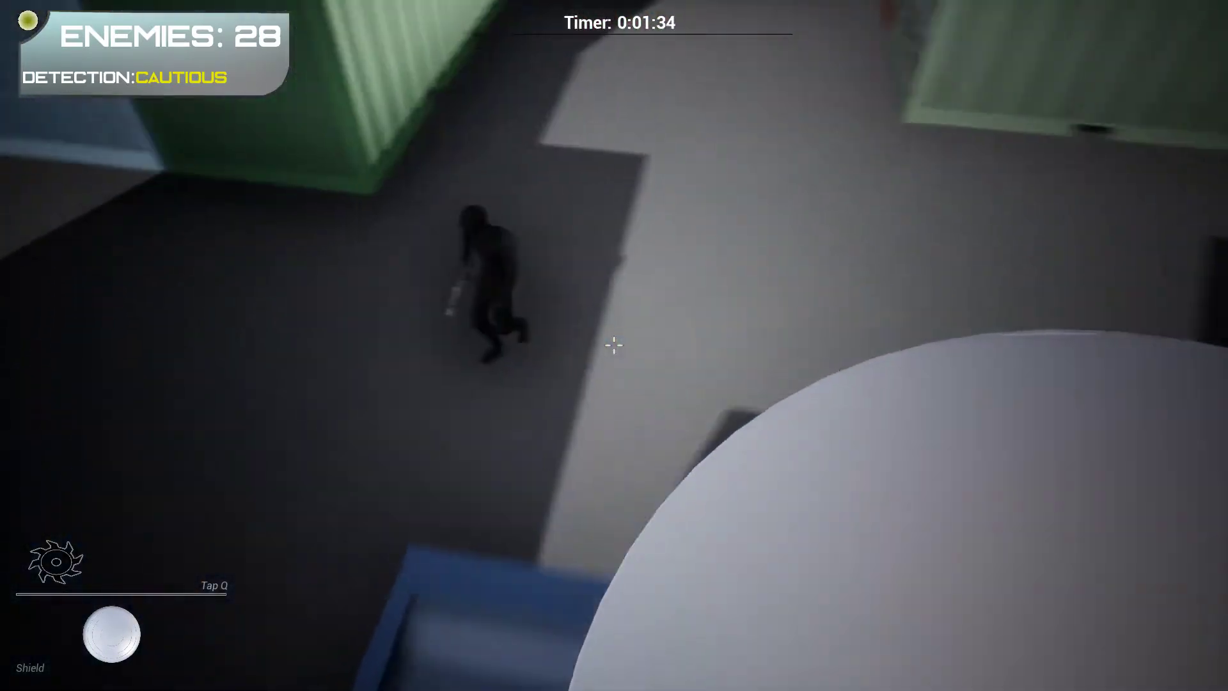
left_click(614, 346)
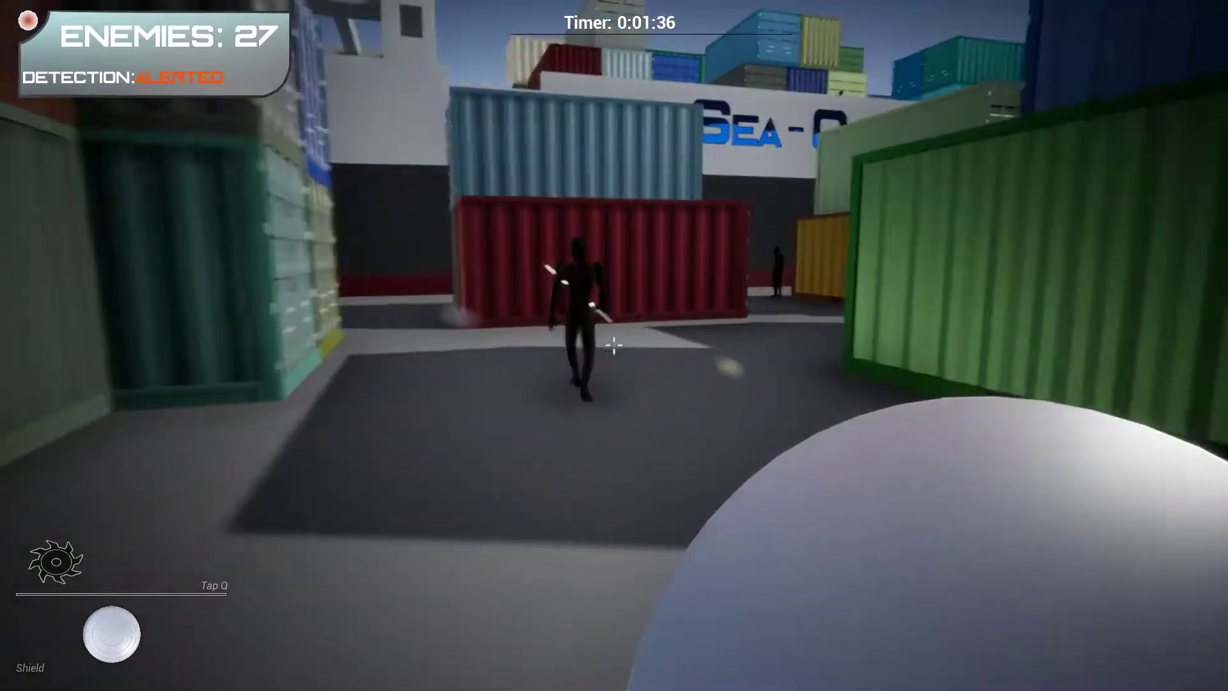
left_click(614, 345)
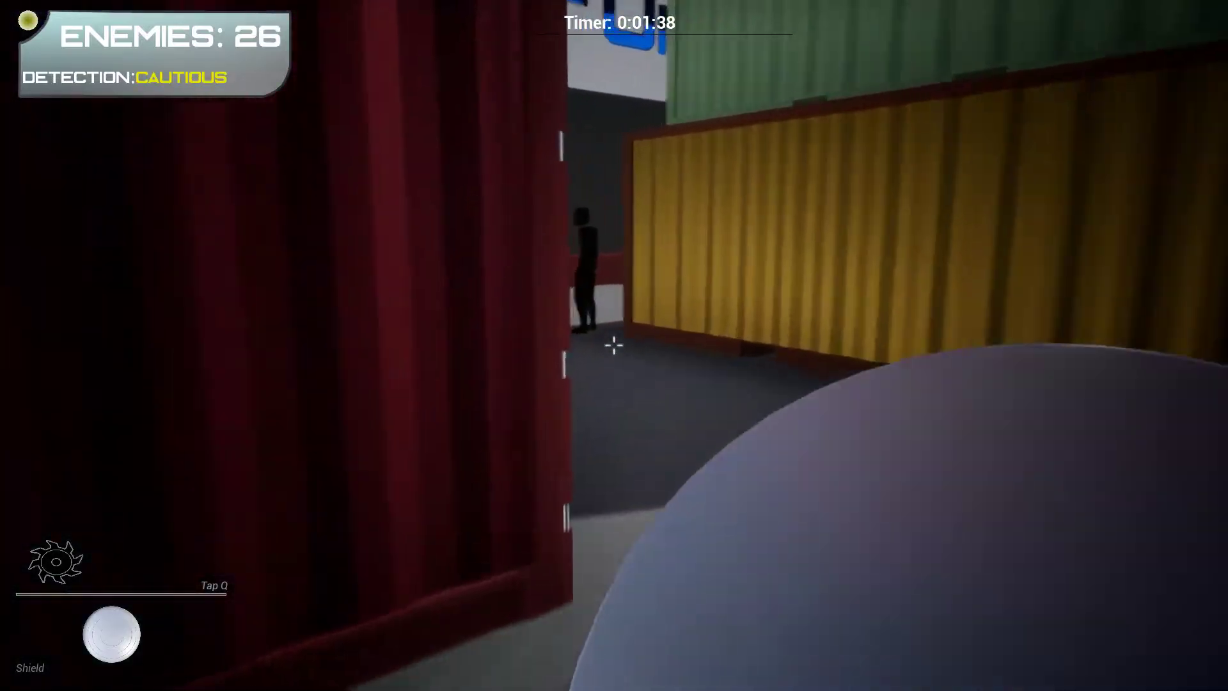
Pick up the shotgun and blast enemies near the wall and blue container.
left_click(615, 345)
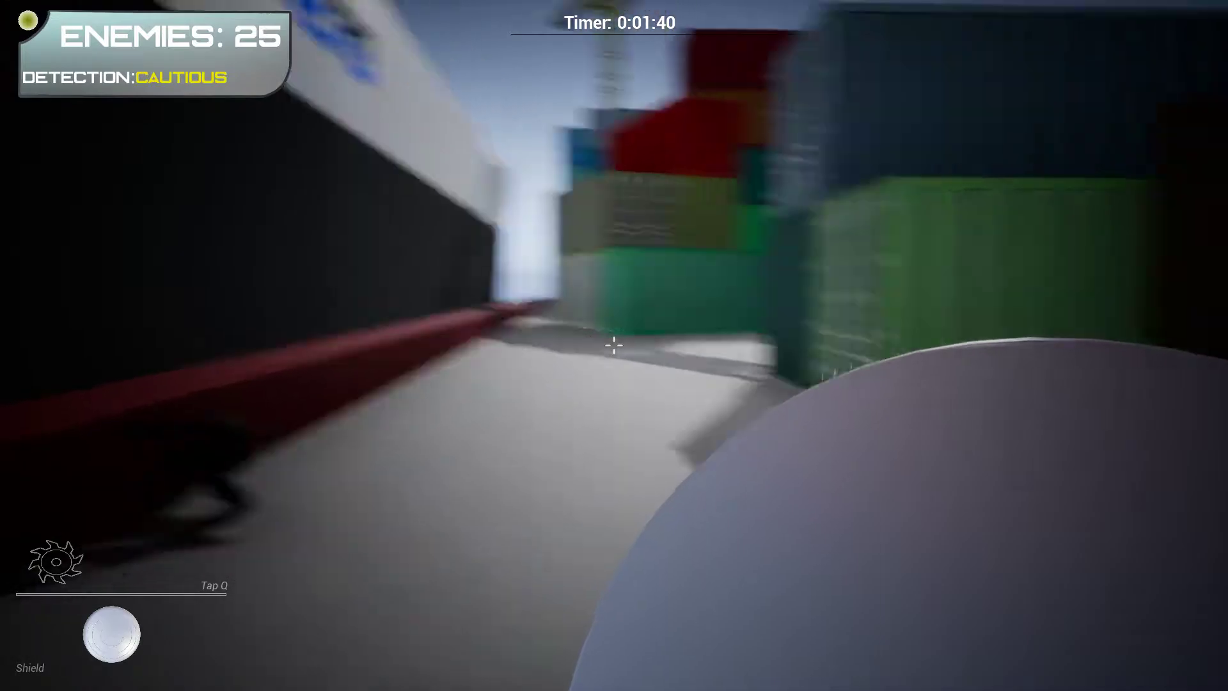
key("e")
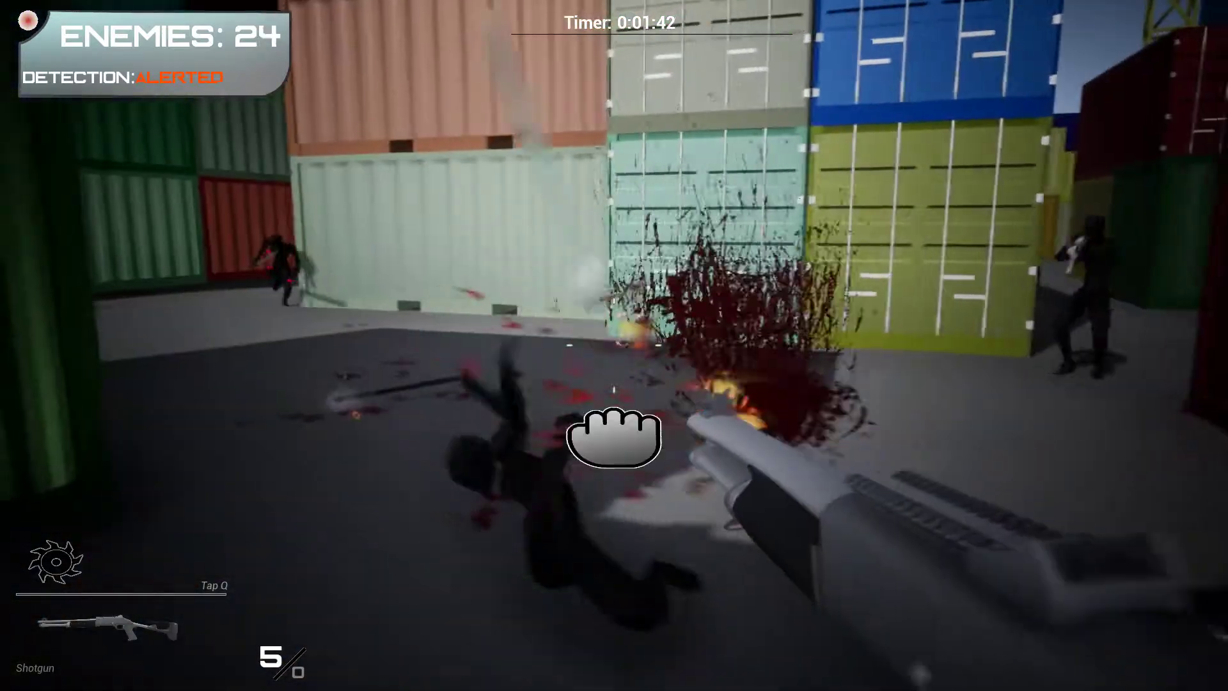
left_click(615, 346)
left_click(614, 346)
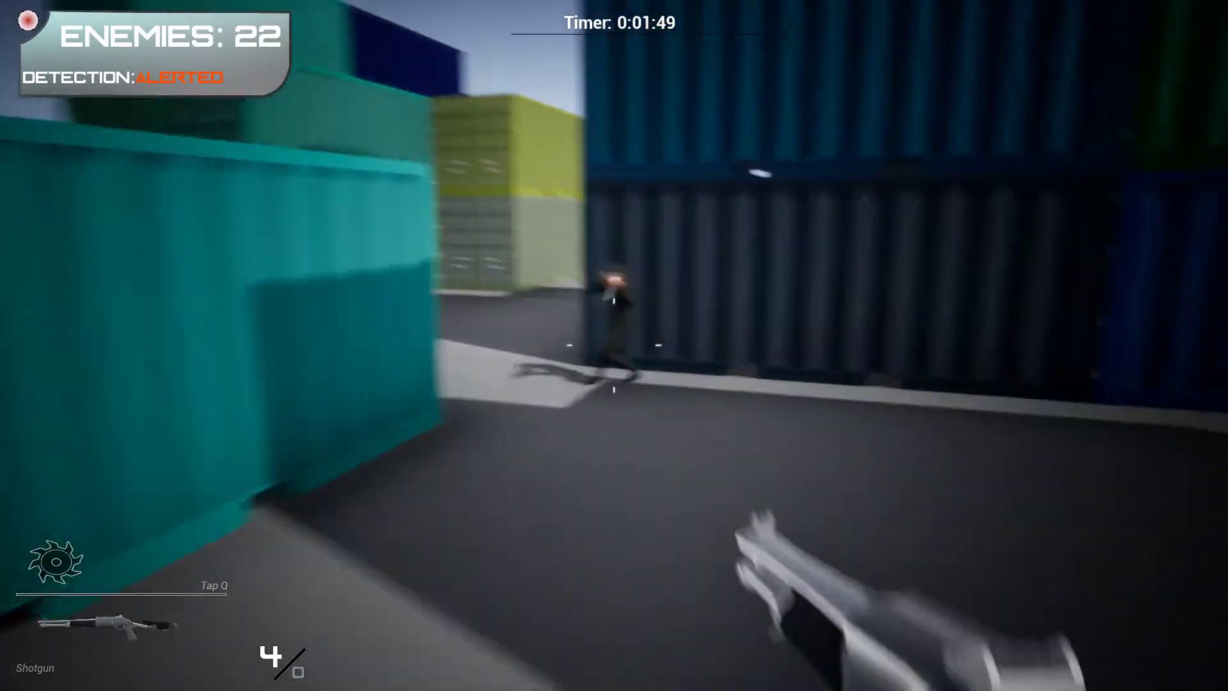
left_click(614, 346)
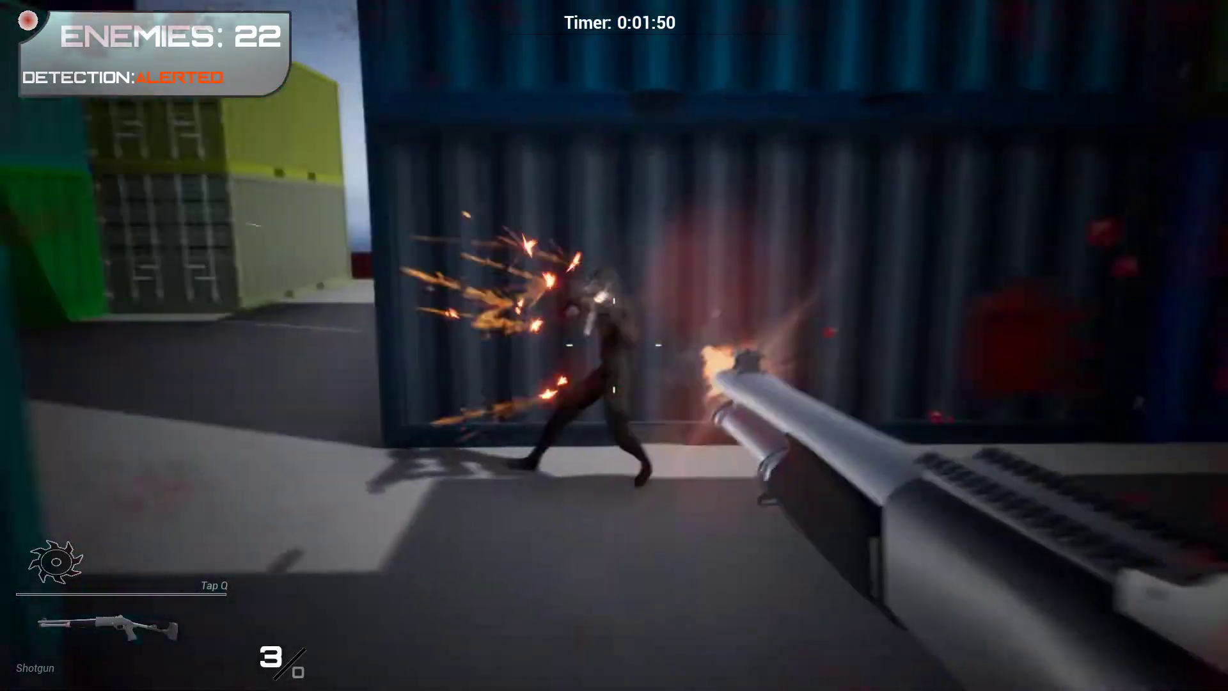
left_click(614, 346)
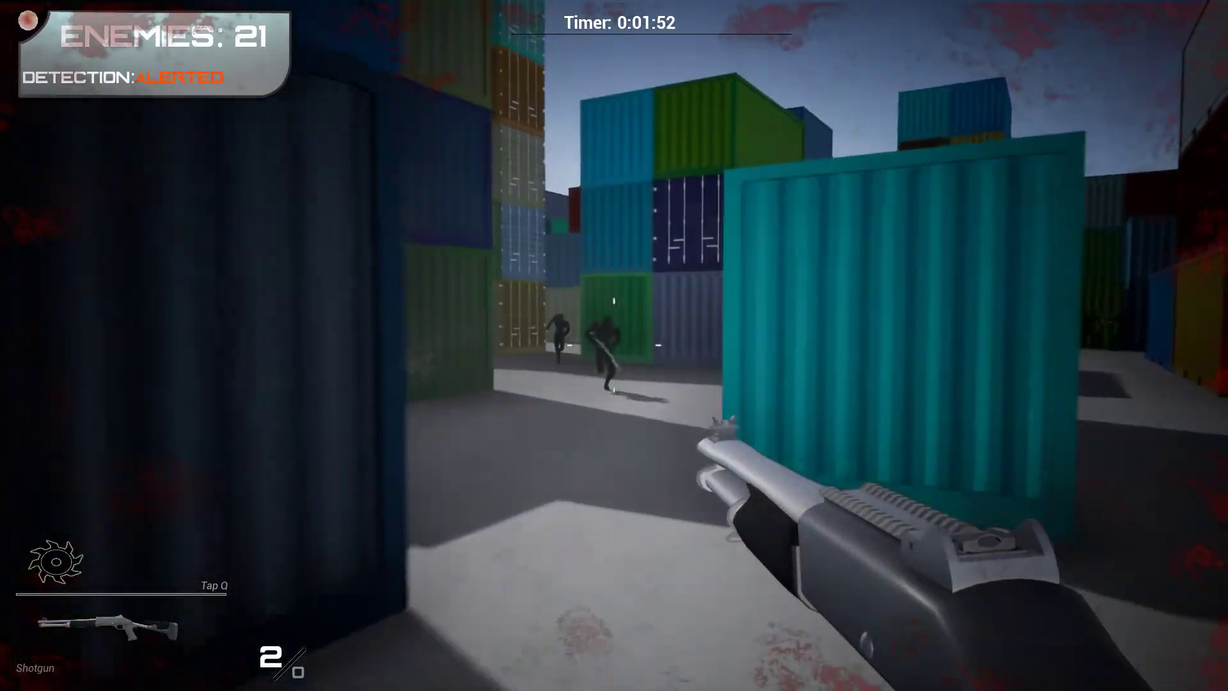
left_click(614, 345)
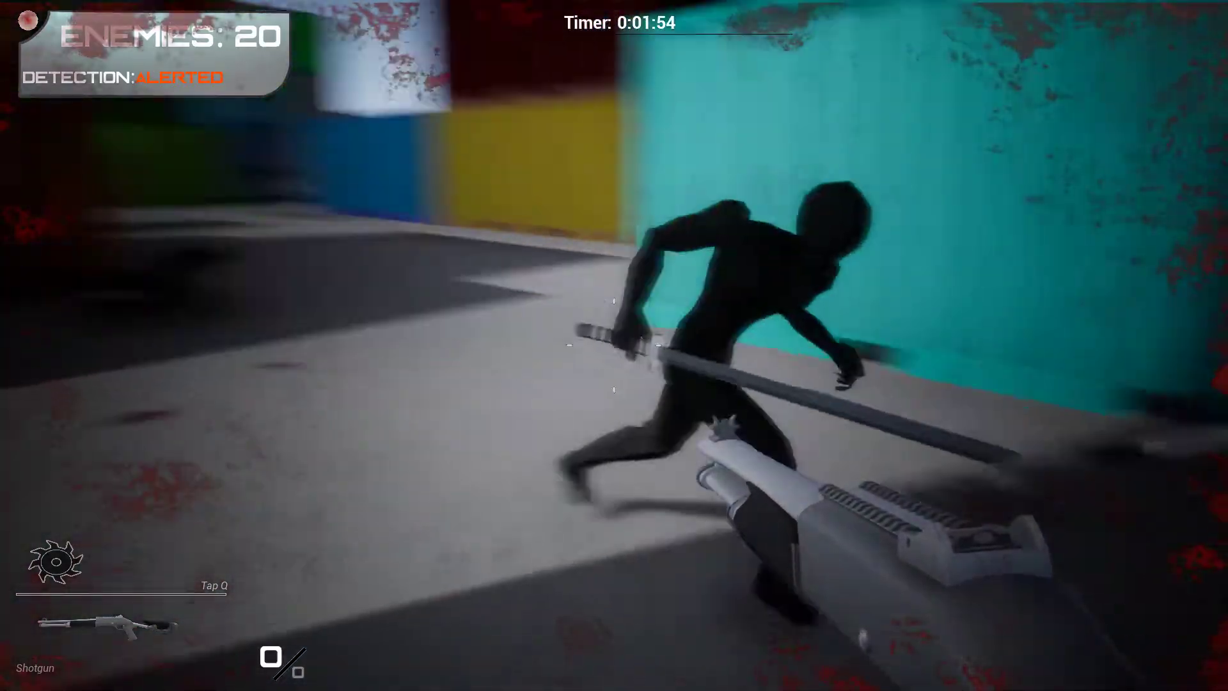
Discard the empty shotgun and throw Spinning Death at an enemy.
key("q")
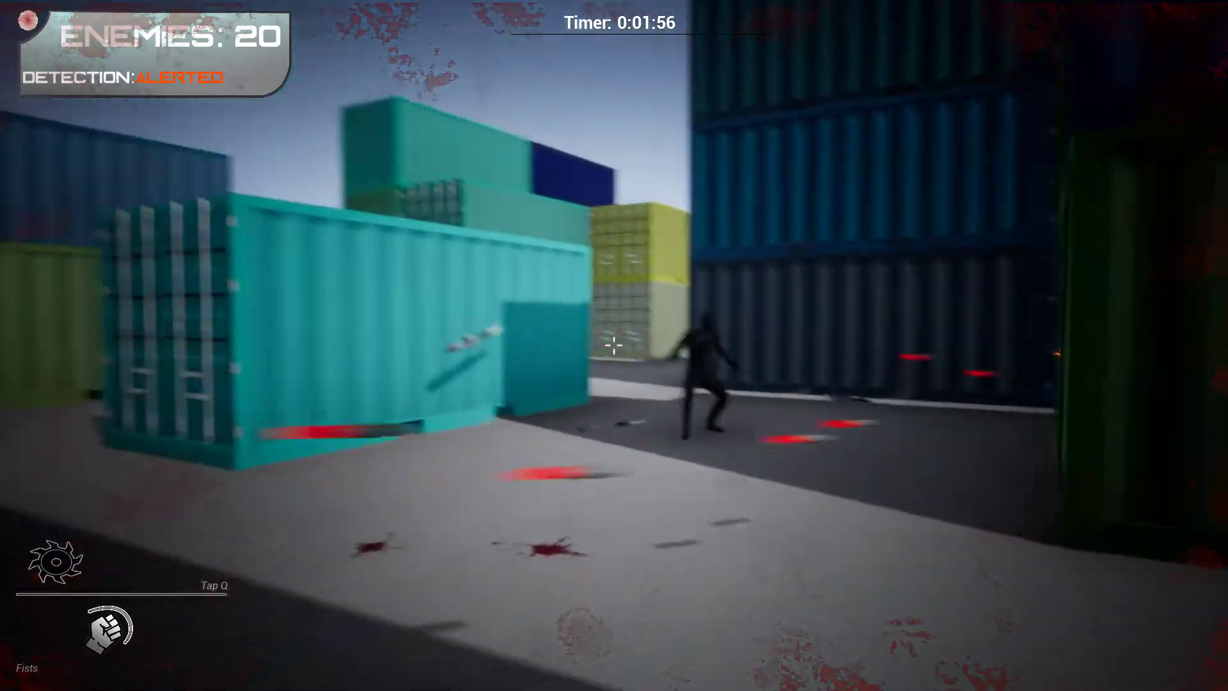
key("q")
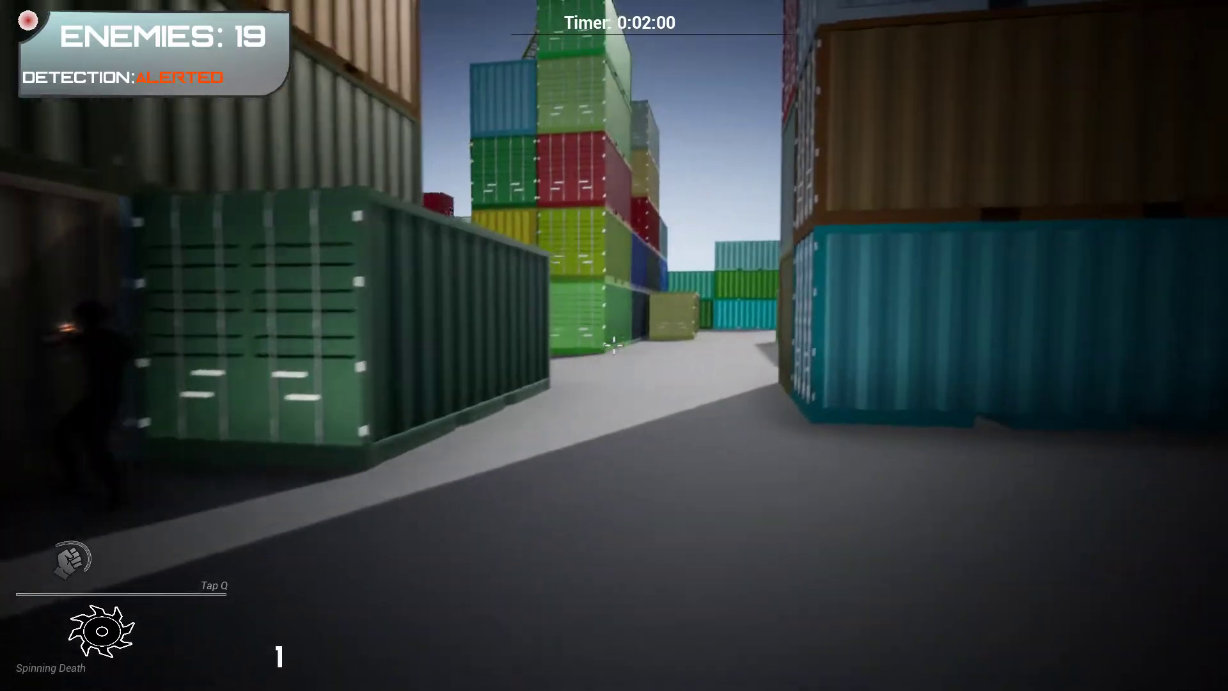
left_click(614, 346)
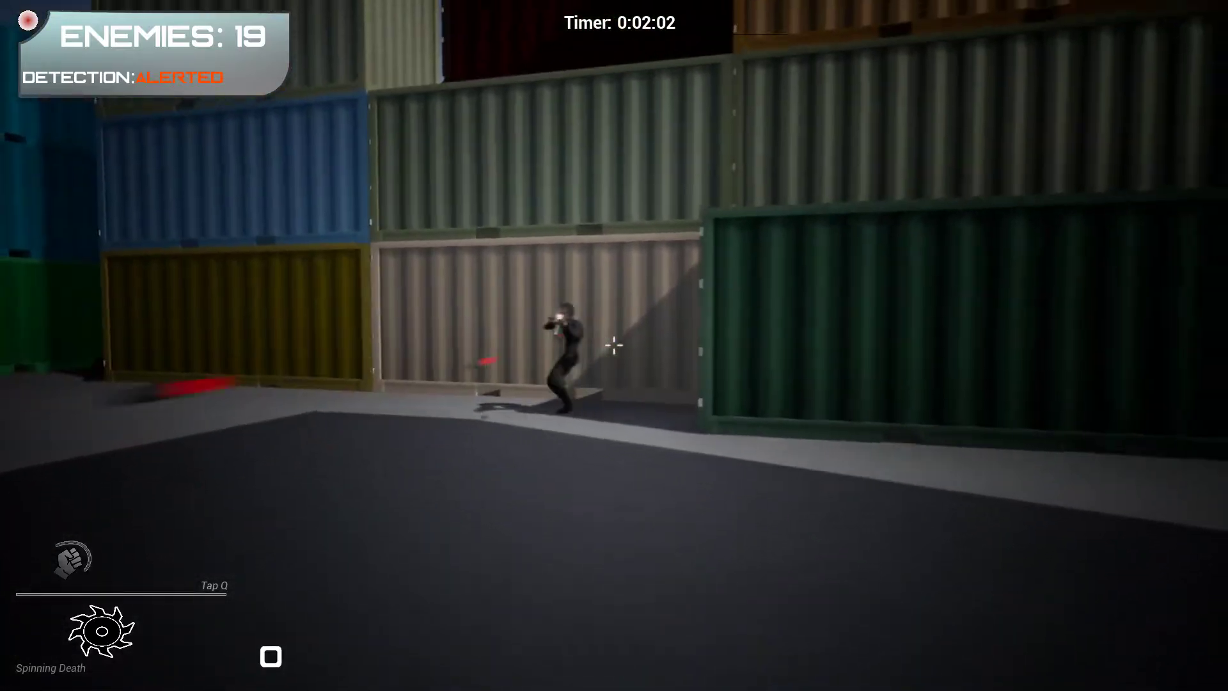
Equip Sticky Lightning from the gadget wheel.
key("q")
key("Tab")
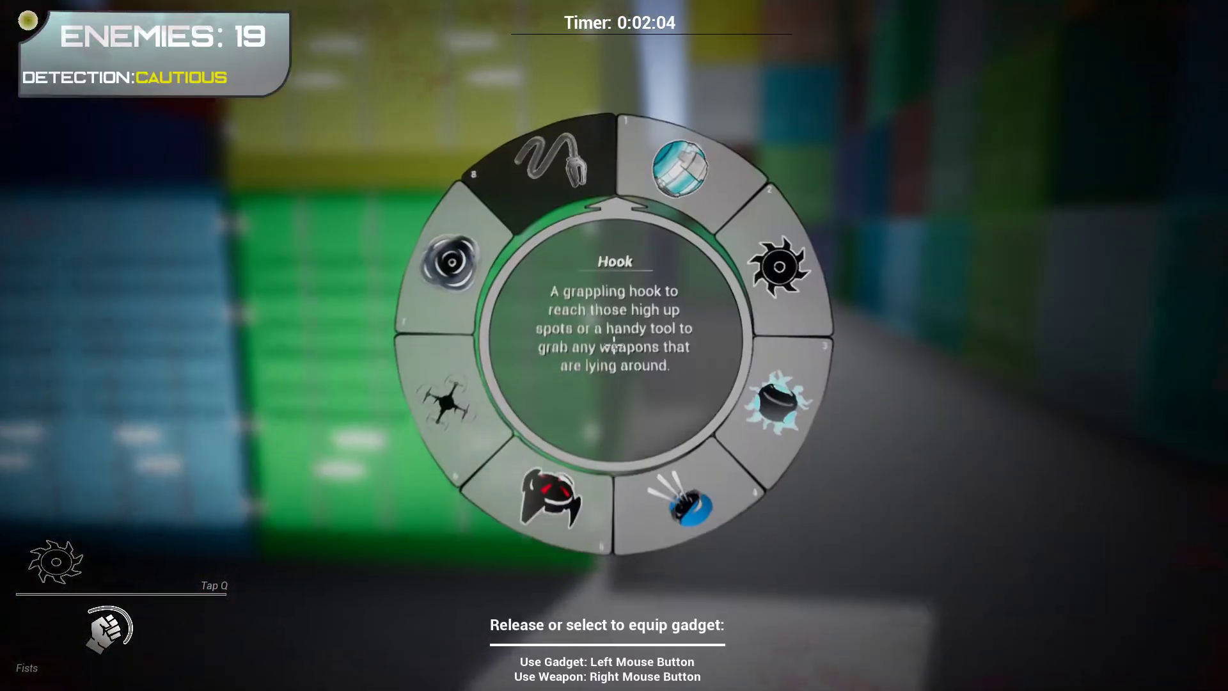
left_click(446, 403)
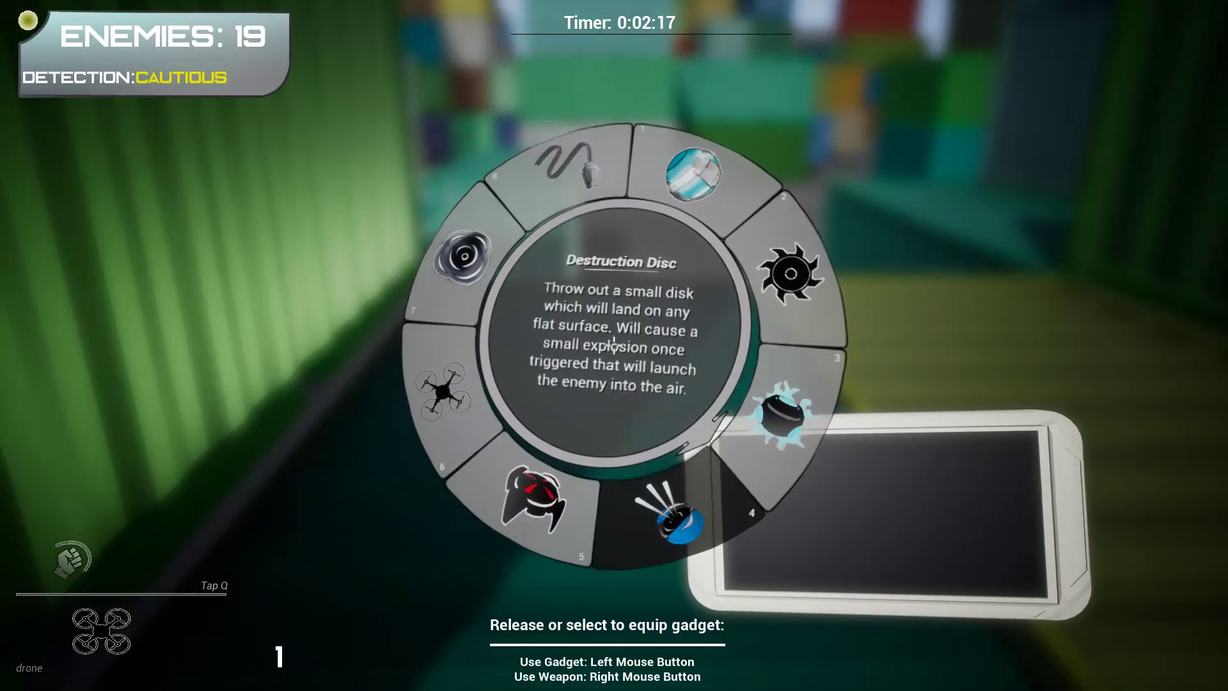
key("q")
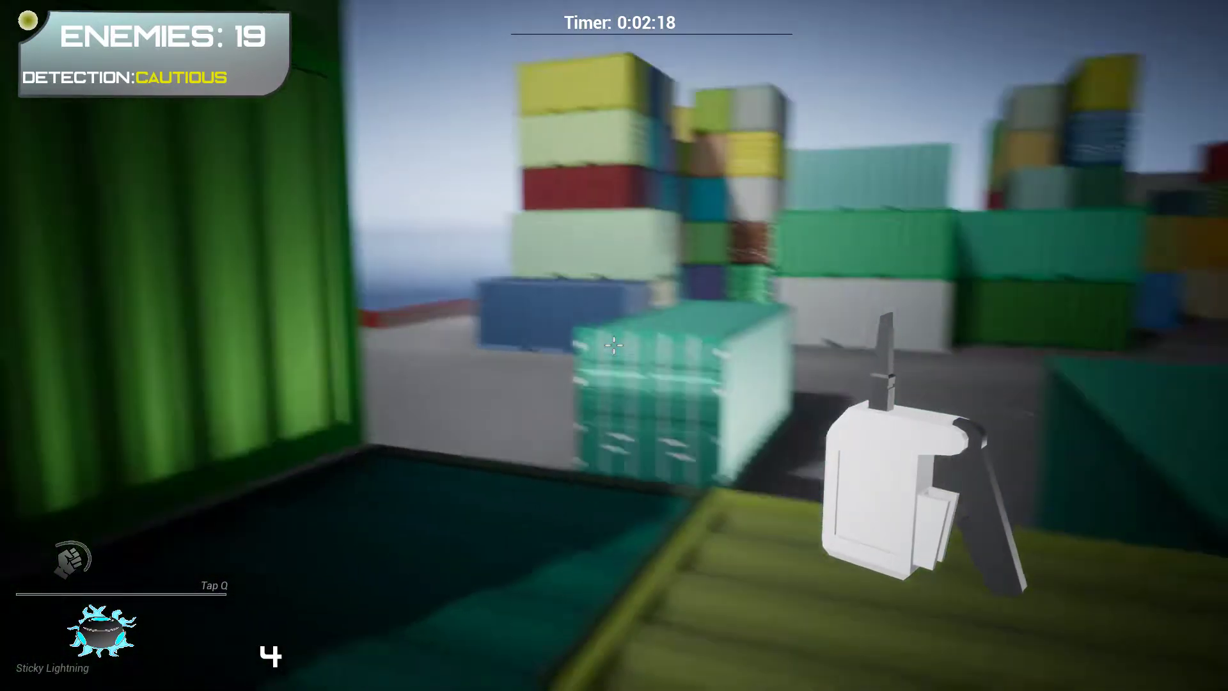
Advance into the container yard and hit the first enemy with Sticky Lightning charges.
key("w")
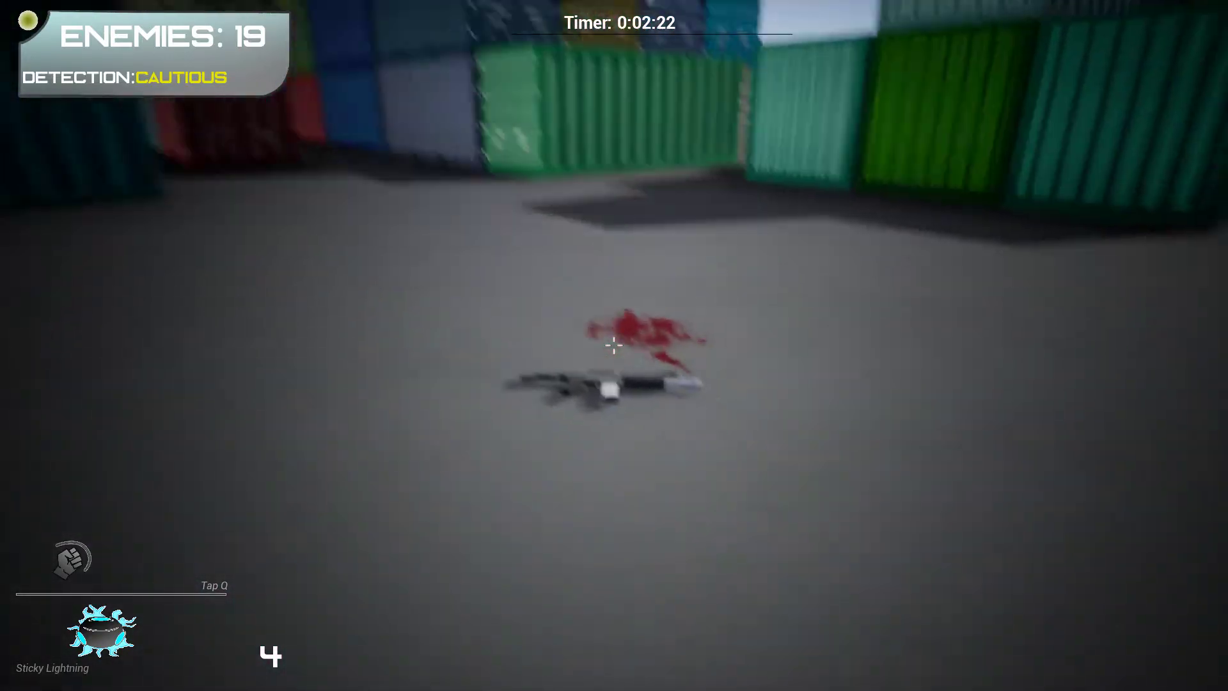
key("w")
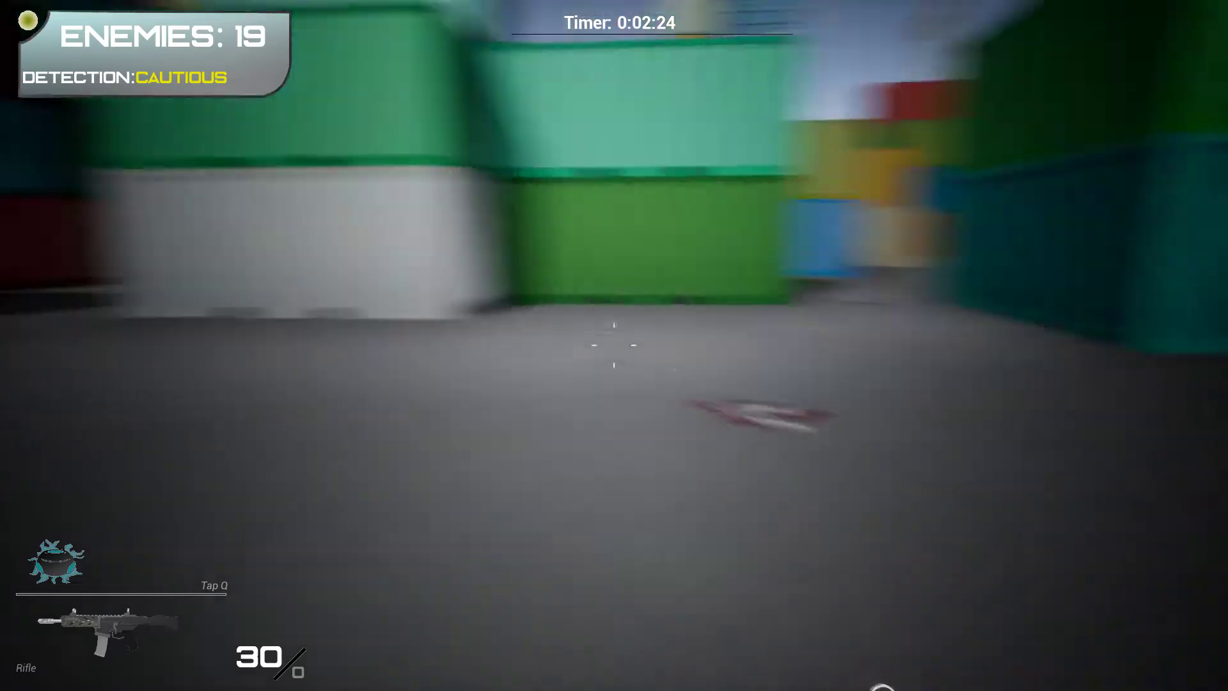
key("w")
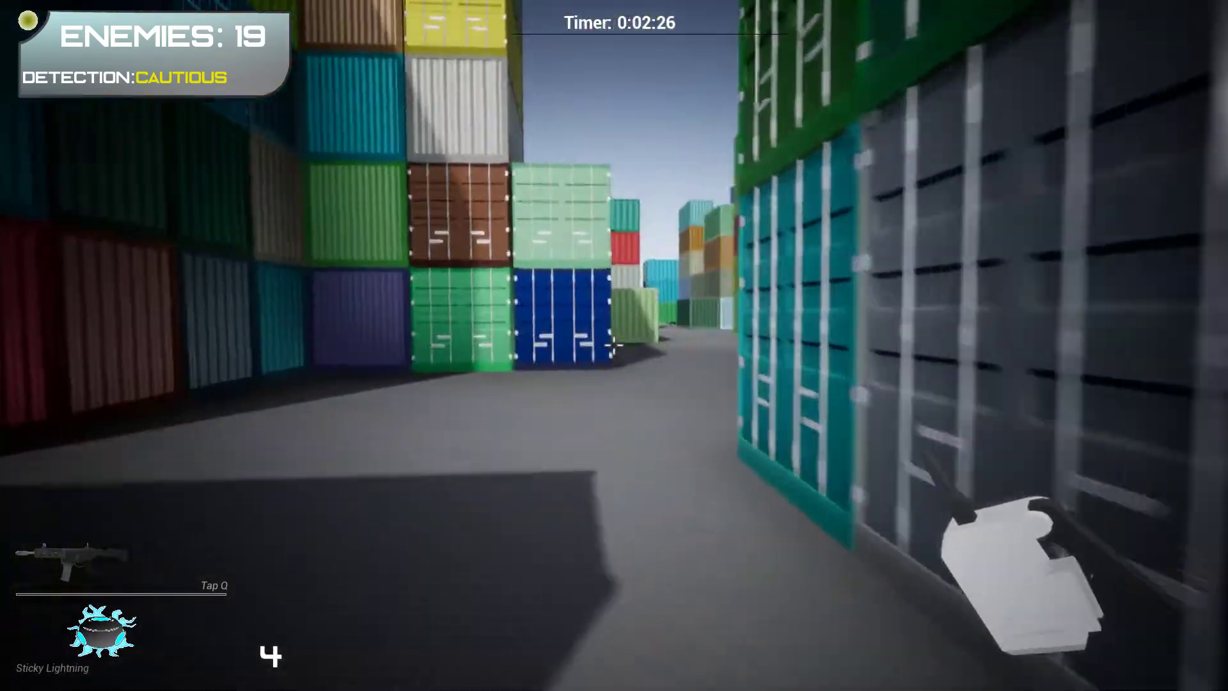
key("w")
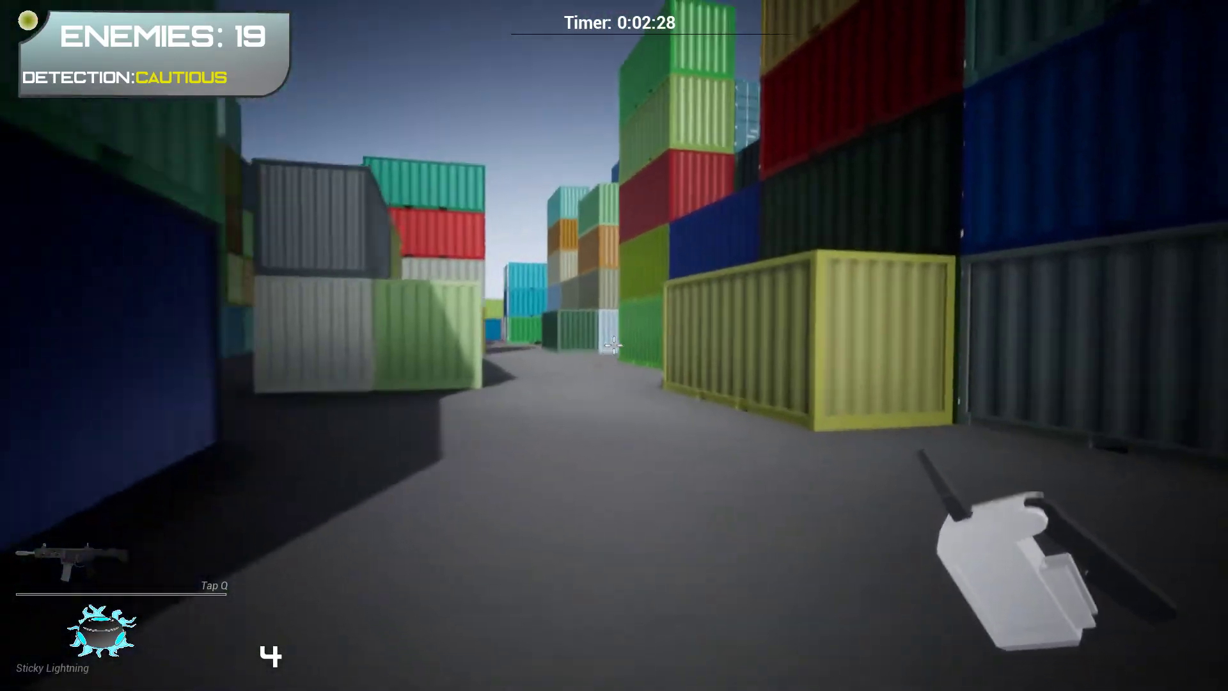
key("w")
left_click(614, 346)
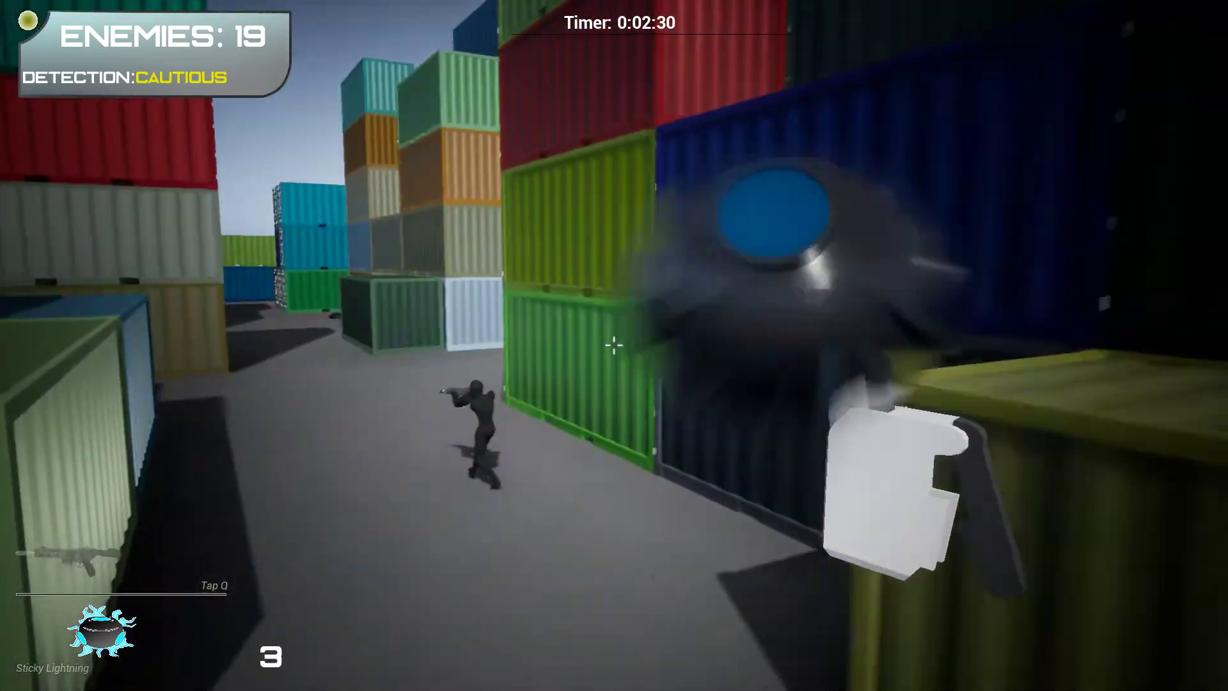
key("w")
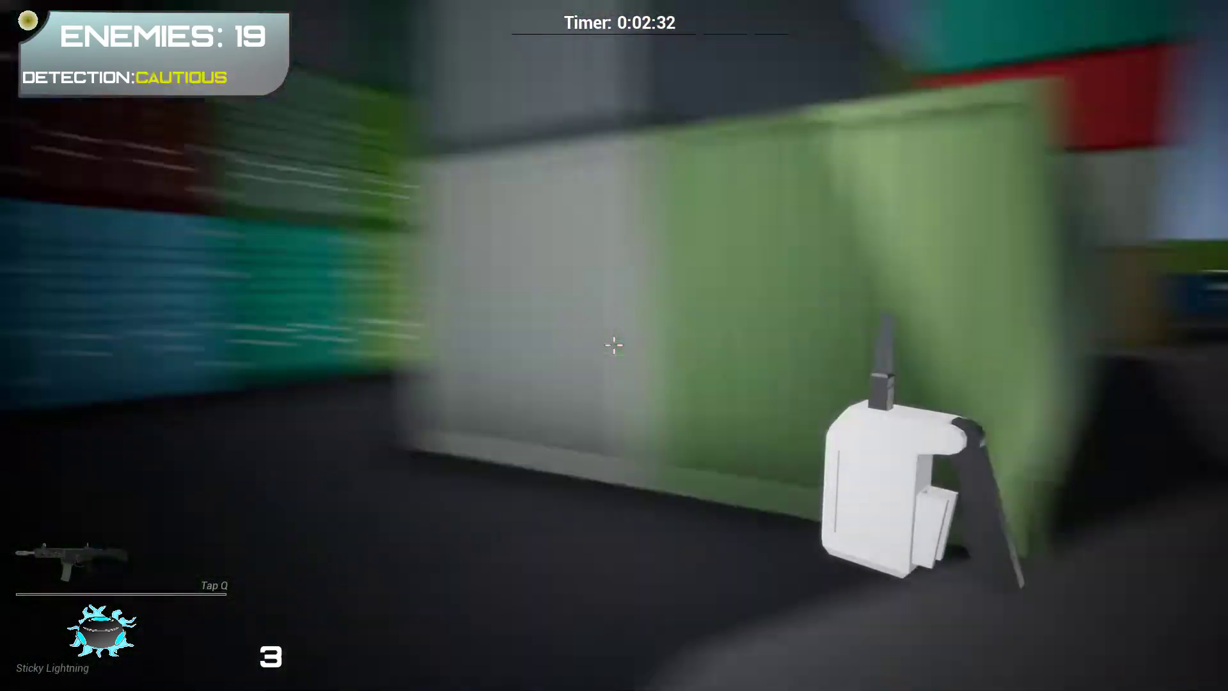
left_click(615, 346)
Push through the yard, throwing the remaining Sticky Lightning charges at alerted enemies.
key("w")
key("w")
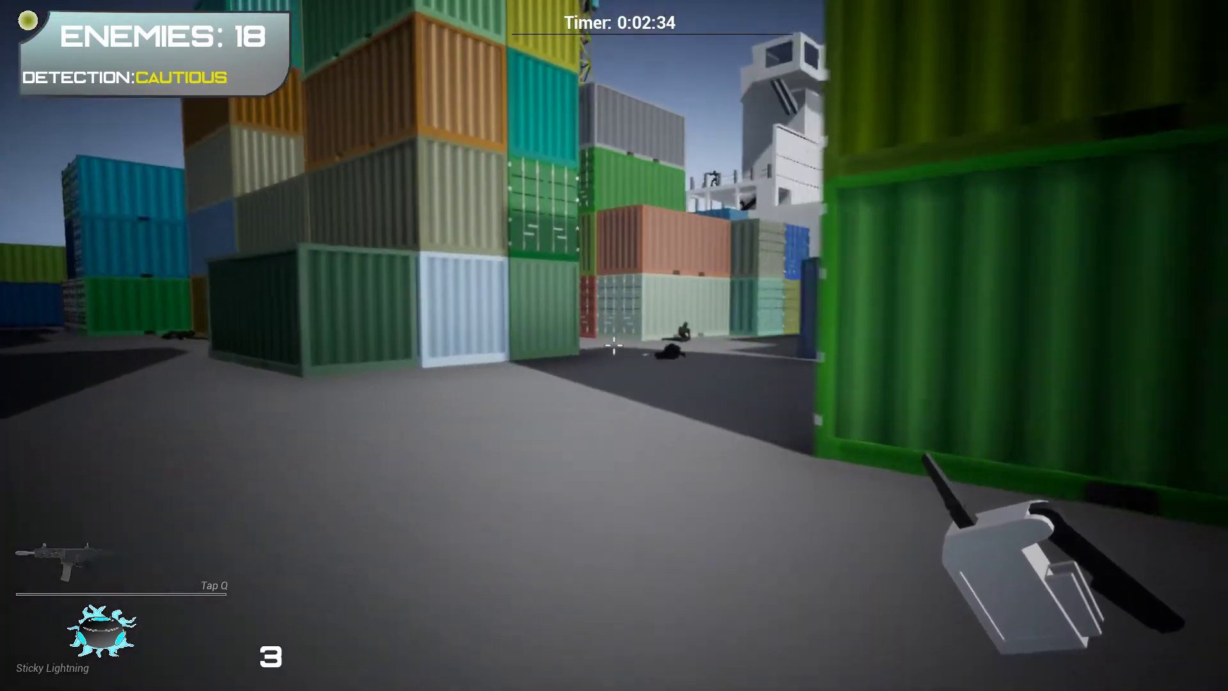
key("w")
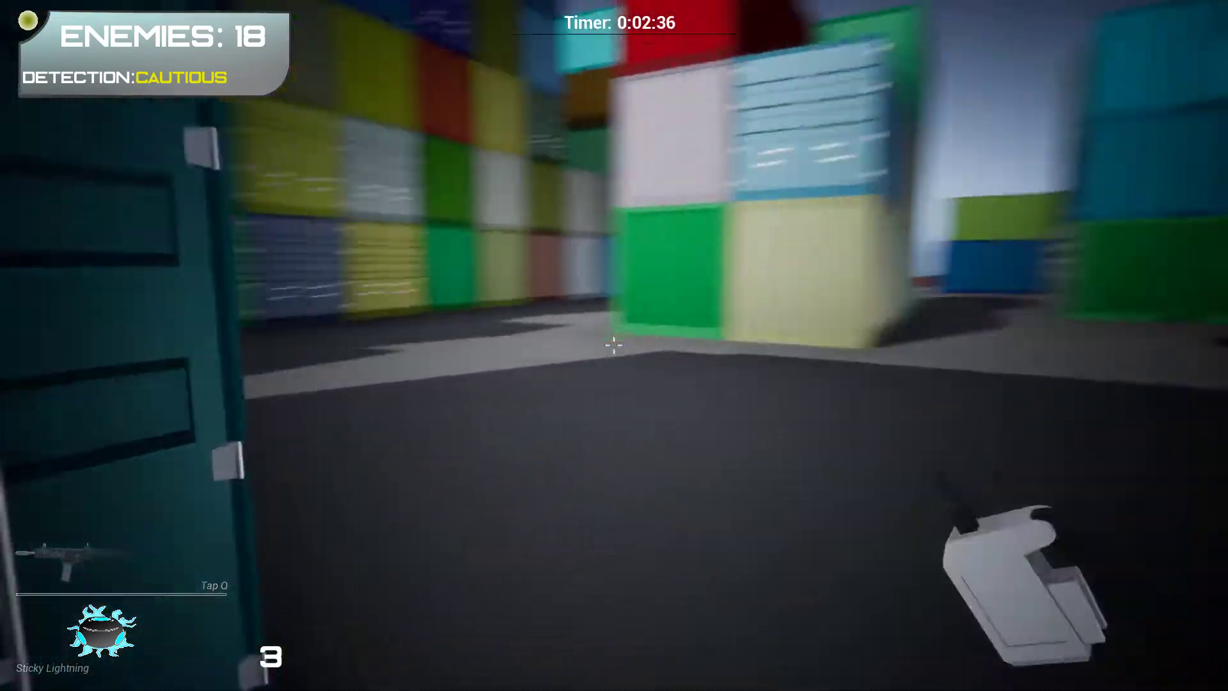
key("w")
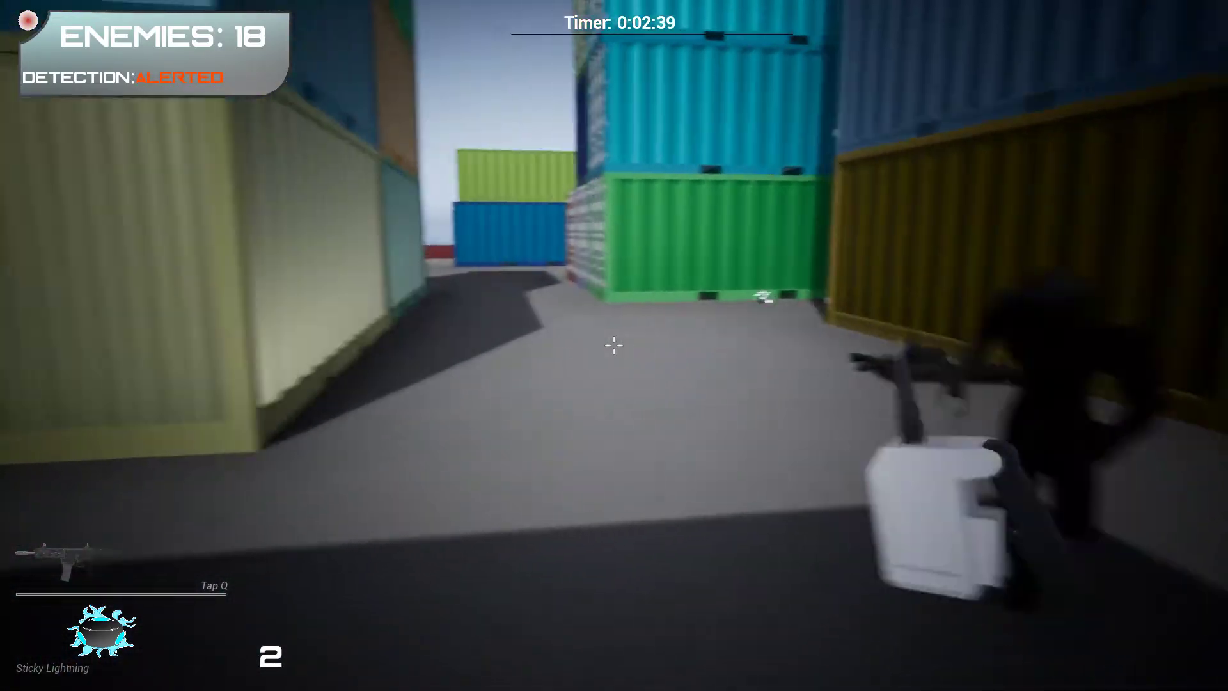
key("w")
left_click(614, 346)
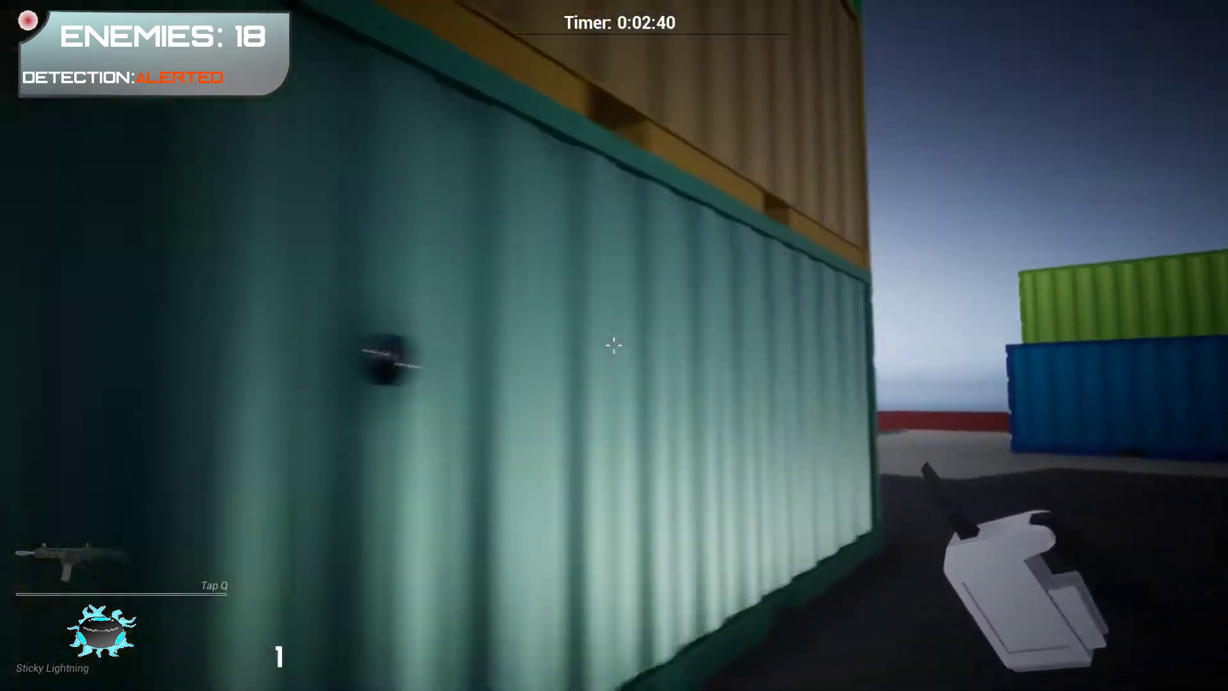
key("q")
key("w")
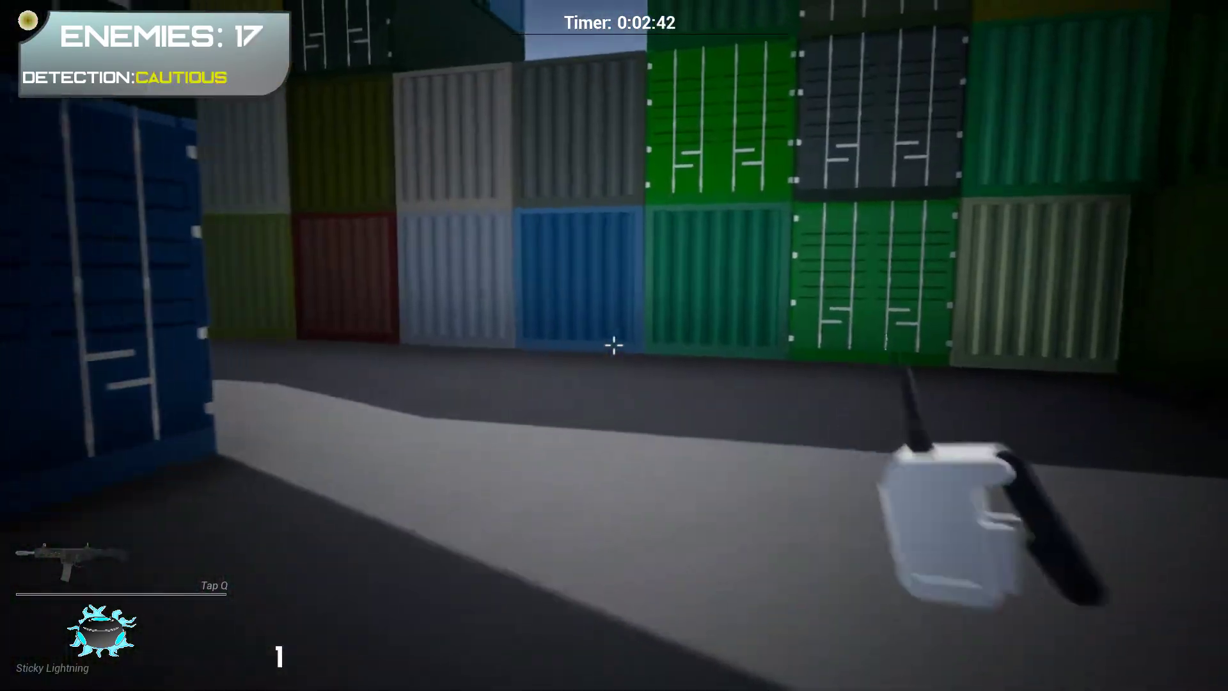
key("w")
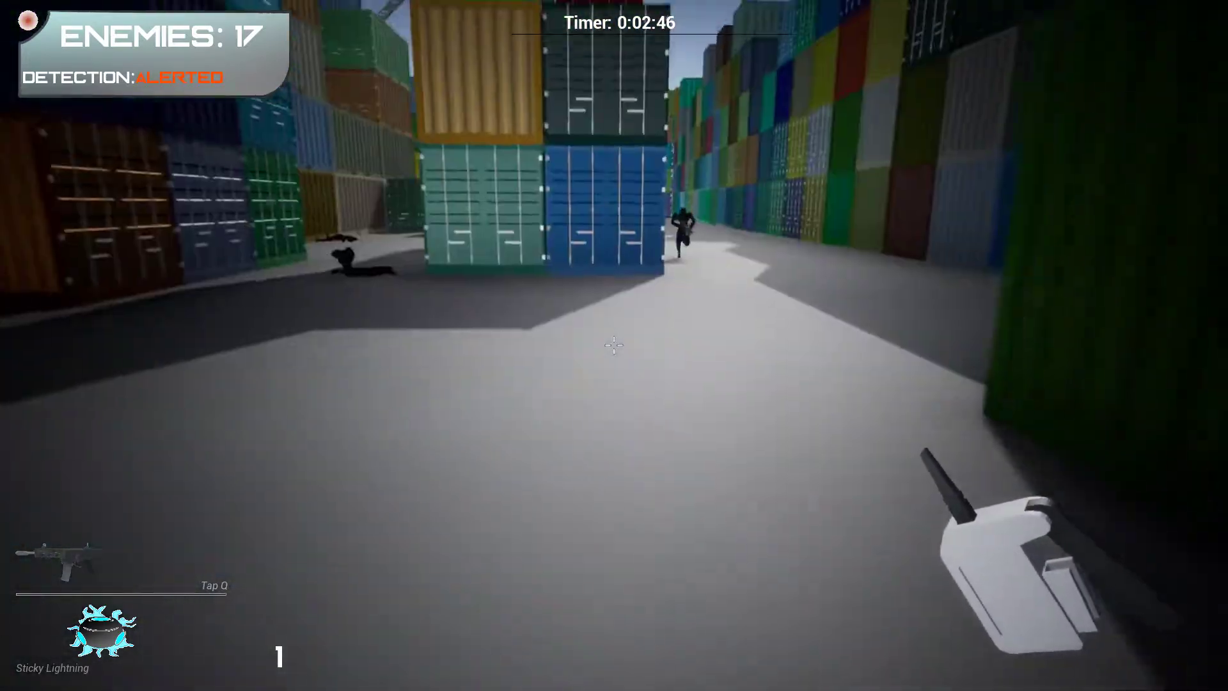
left_click(615, 346)
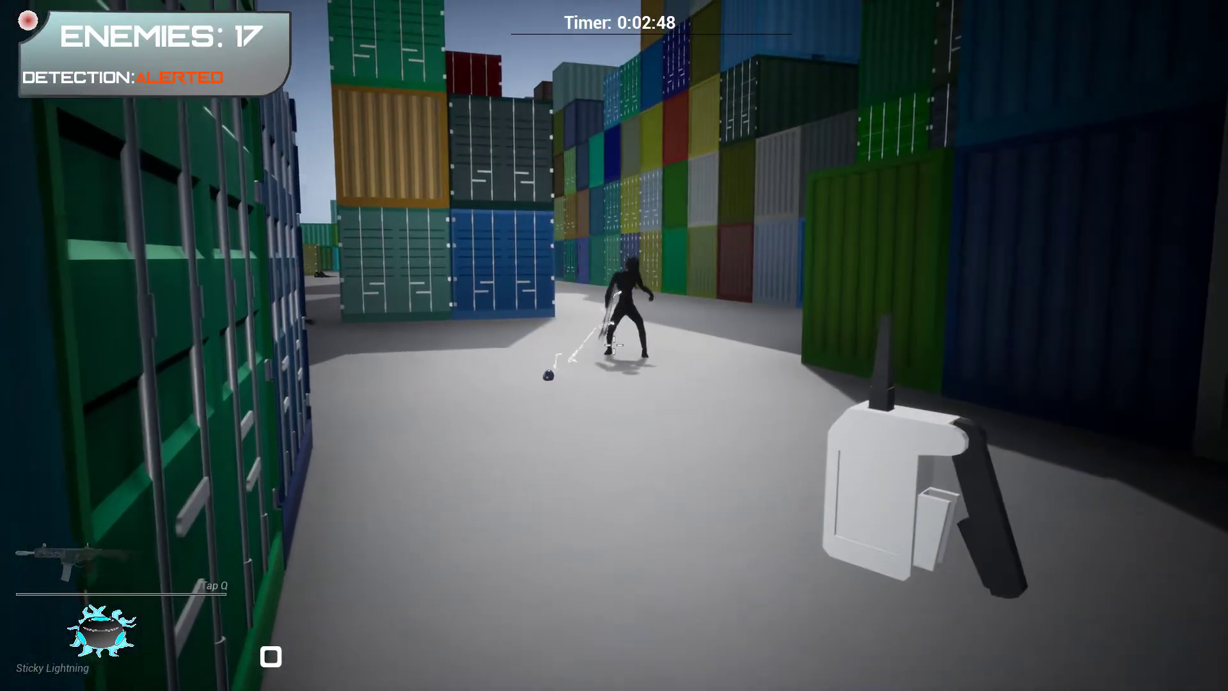
Switch to the rifle, fire from behind the blue container and reload.
left_click_drag(614, 346, 864, 346)
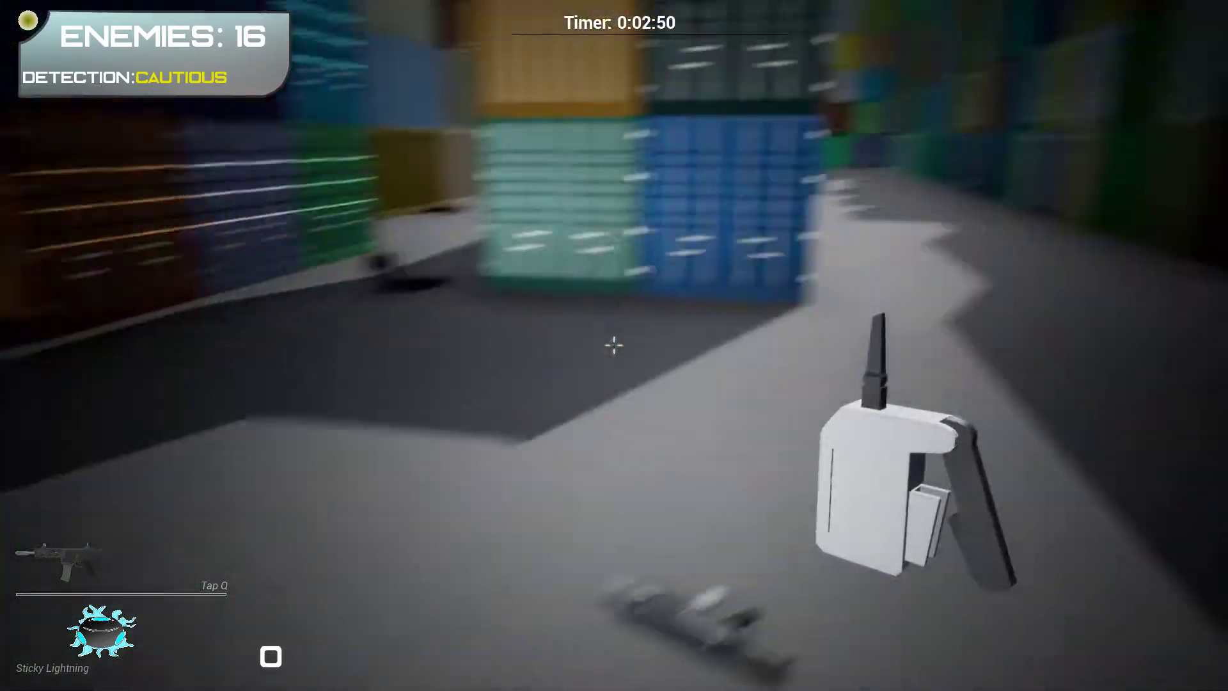
key("q")
left_click(614, 346)
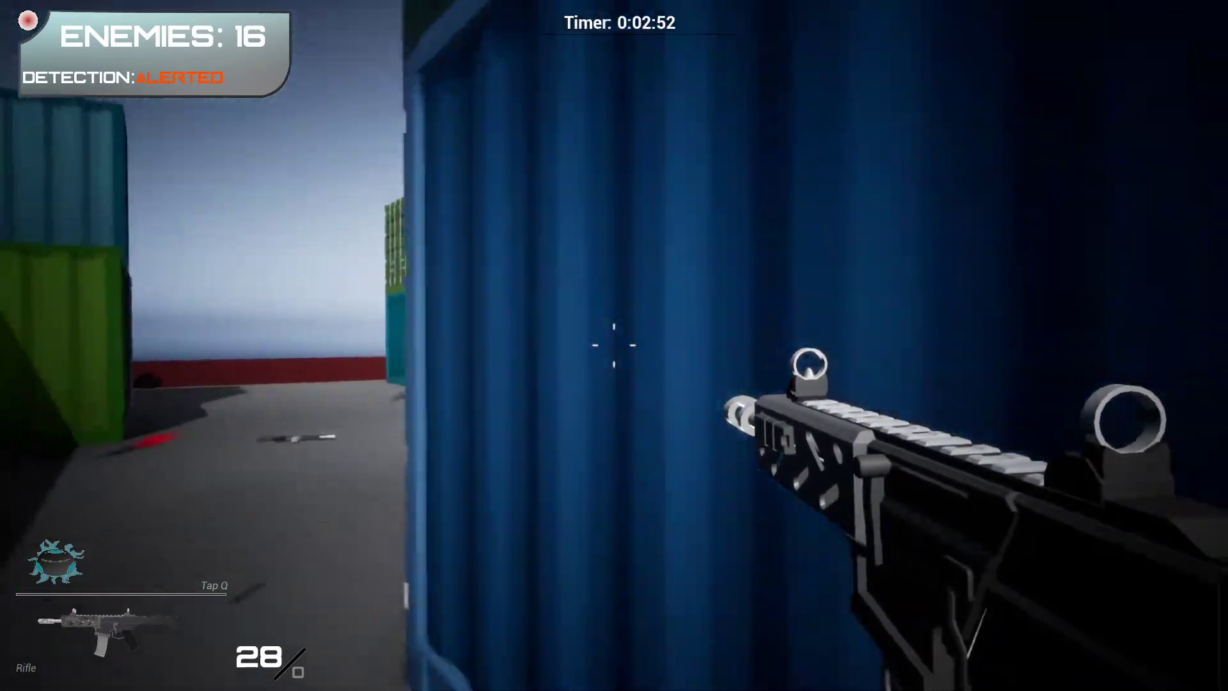
left_click(614, 345)
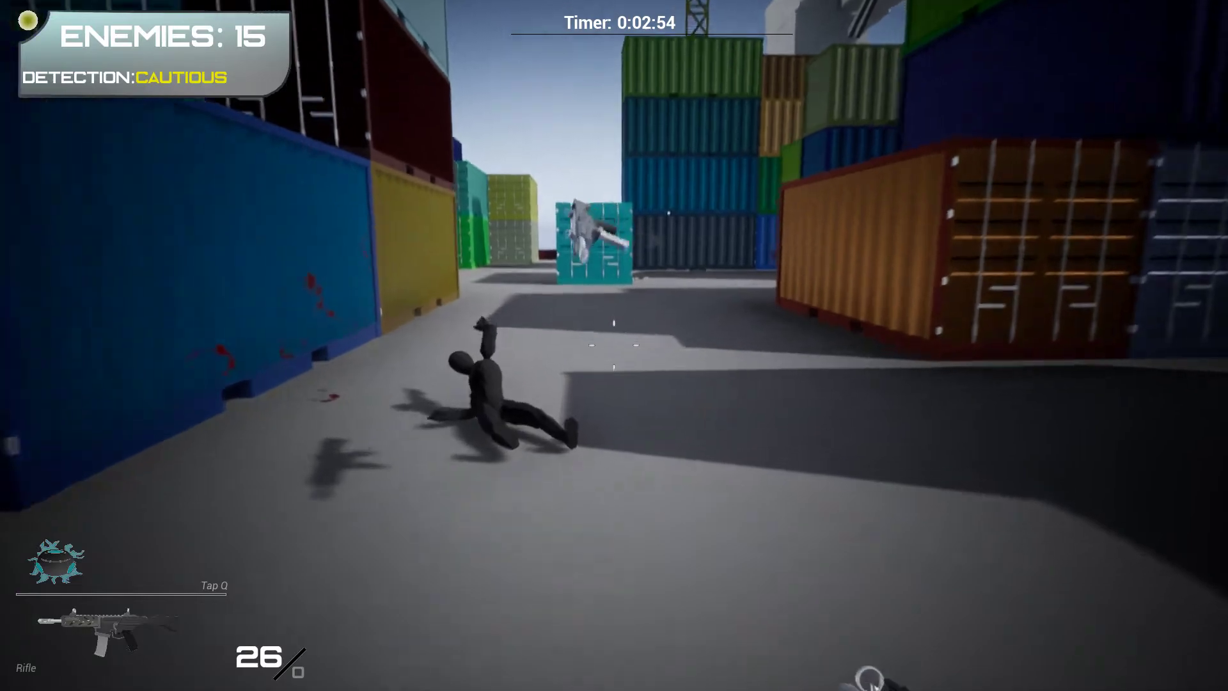
key("r")
left_click_drag(614, 346, 385, 345)
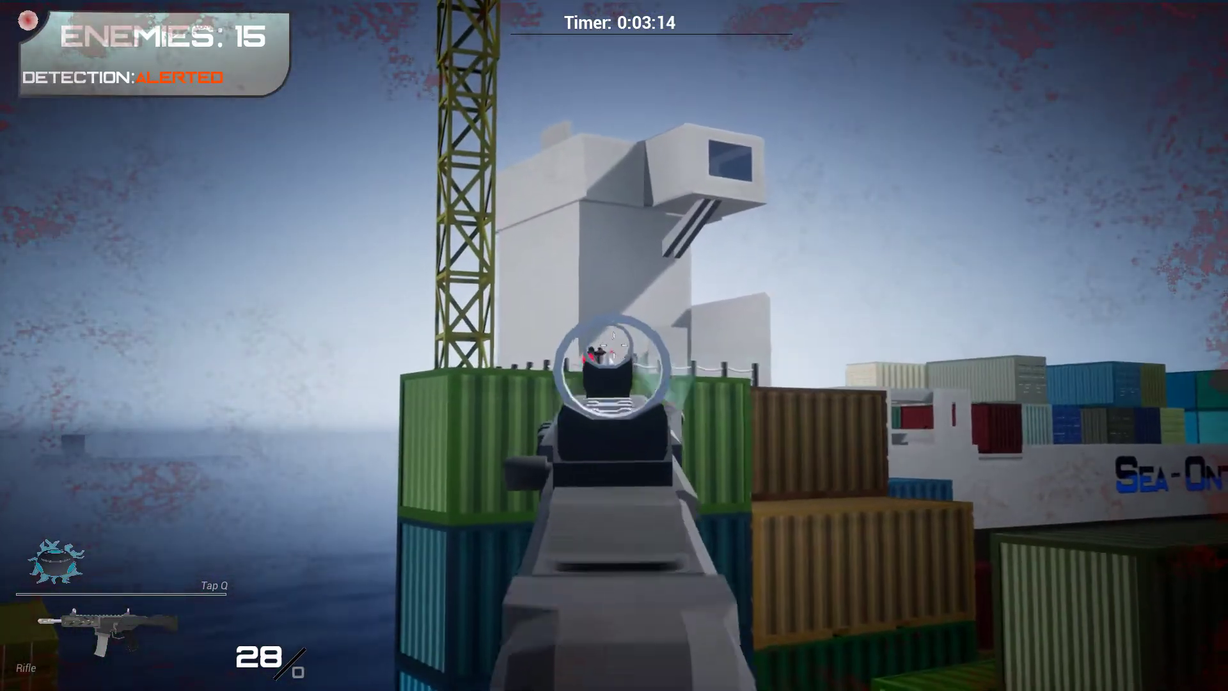
Rifle the enemies on the distant stack, discard the rifle and grab the shotgun.
left_click(614, 360)
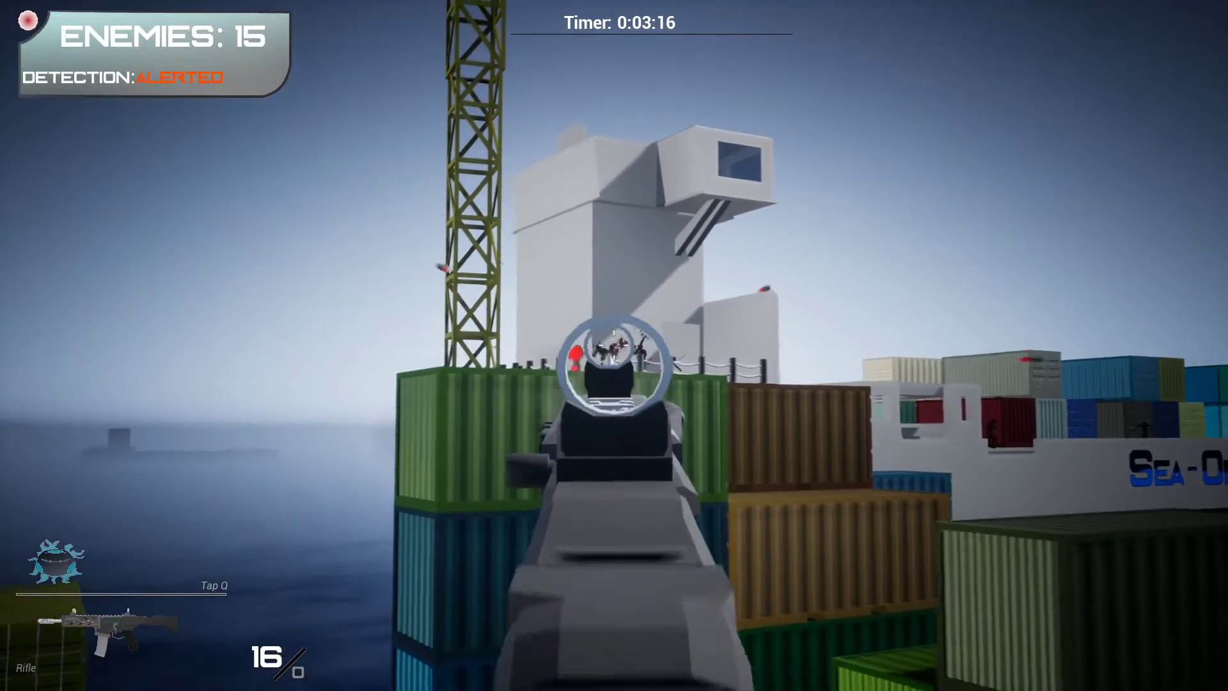
left_click(615, 360)
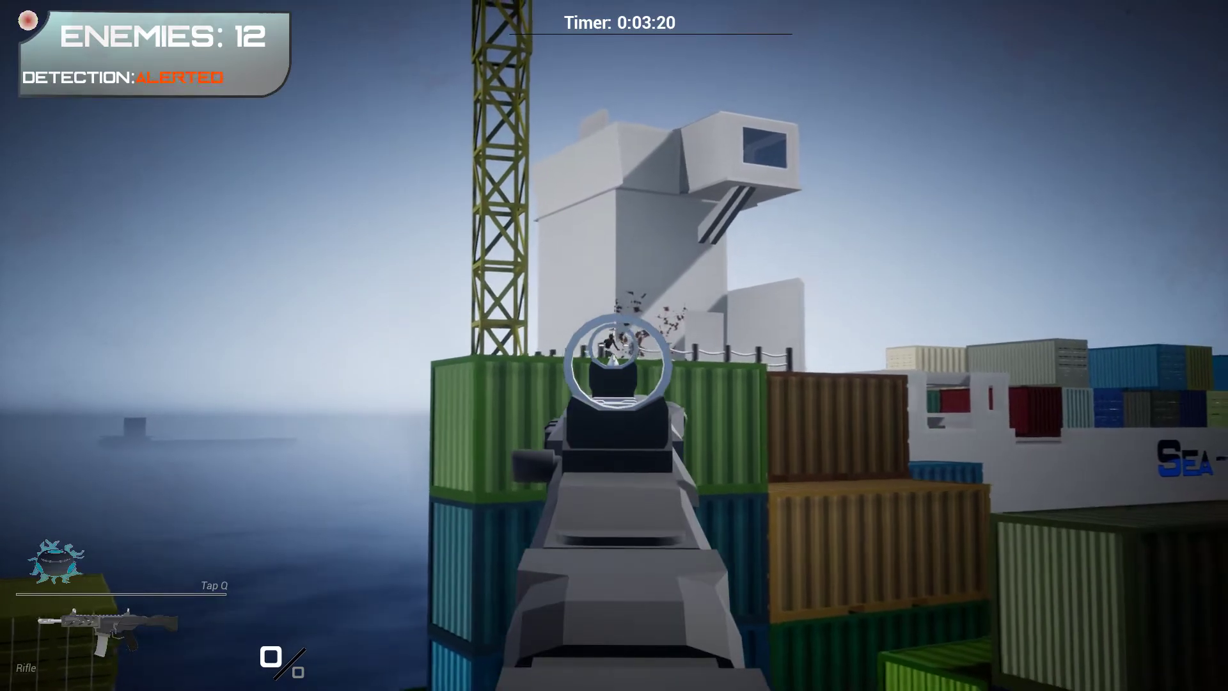
key("g")
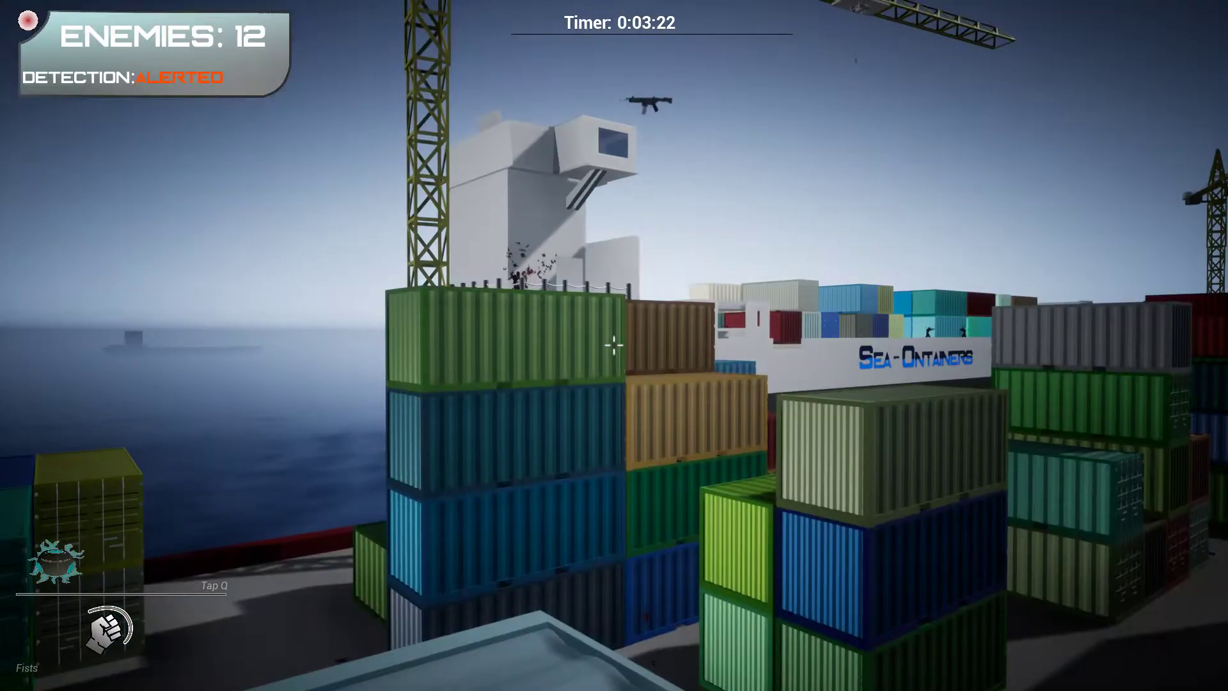
key("w")
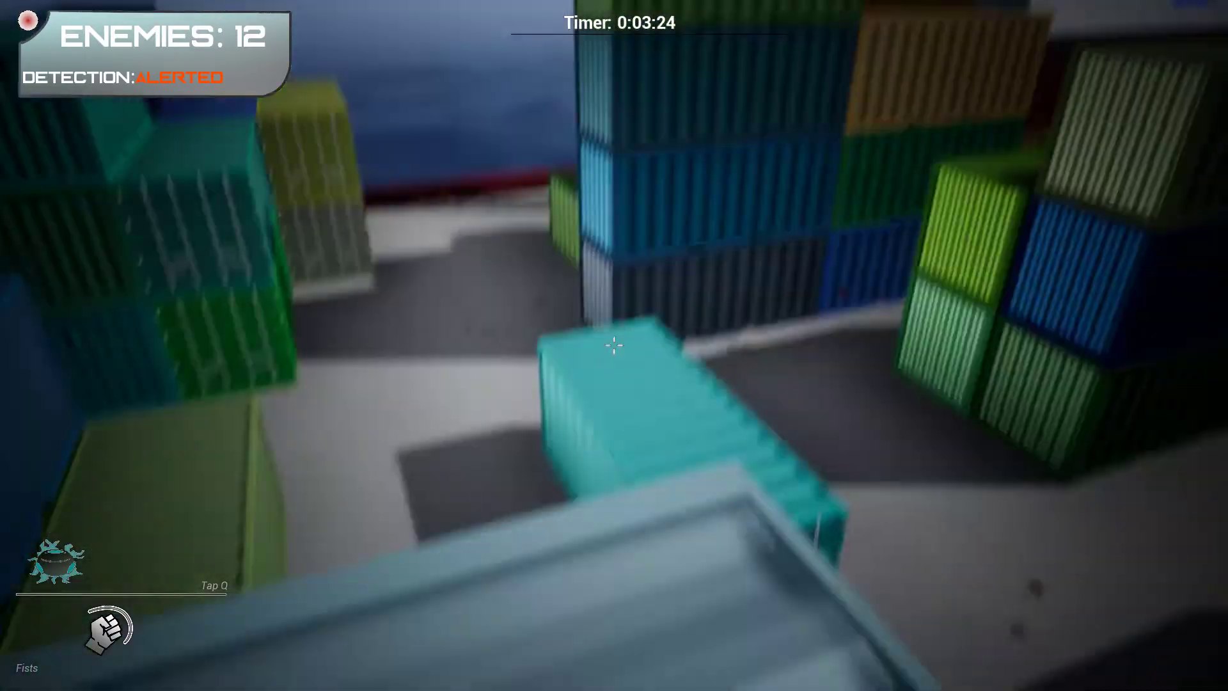
key("w")
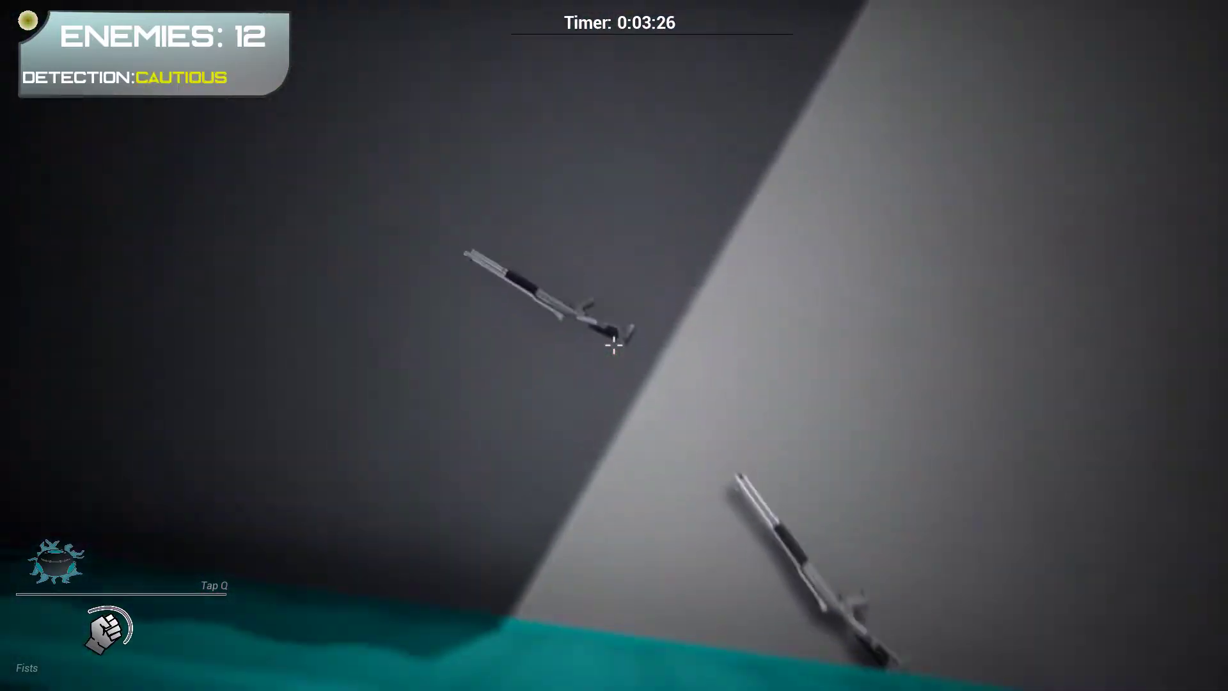
key("e")
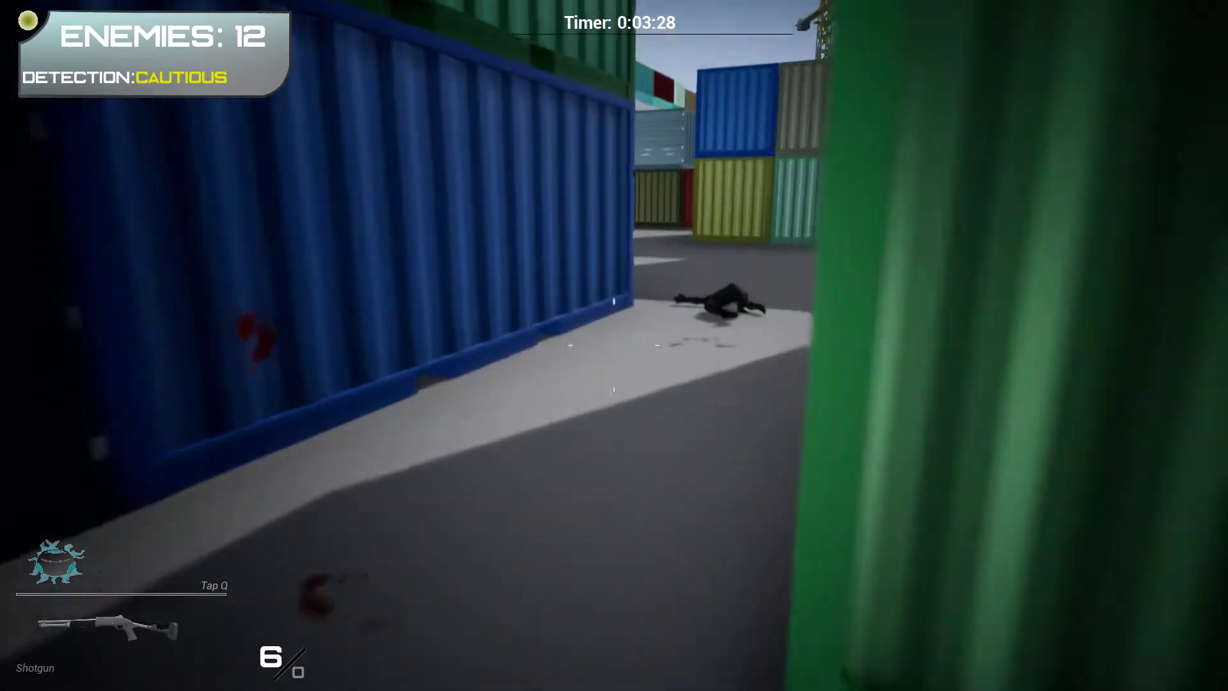
Switch gadgets, climb the grey container roof and deploy a Death Crab.
key("q")
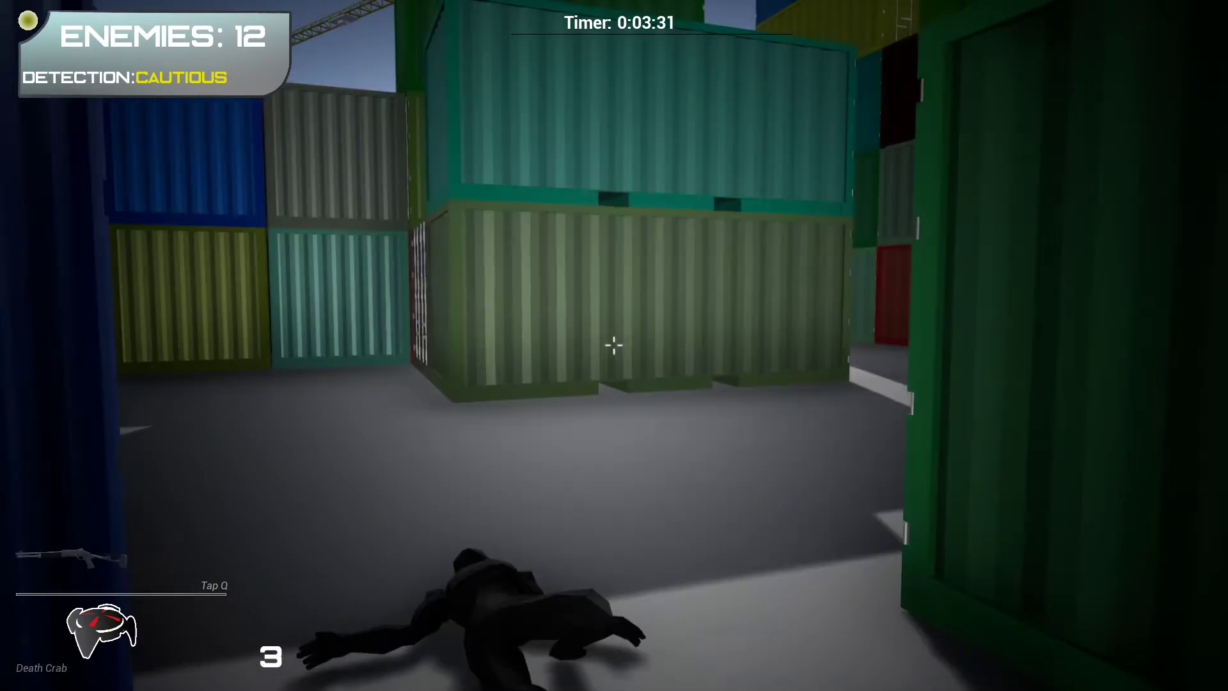
key("w")
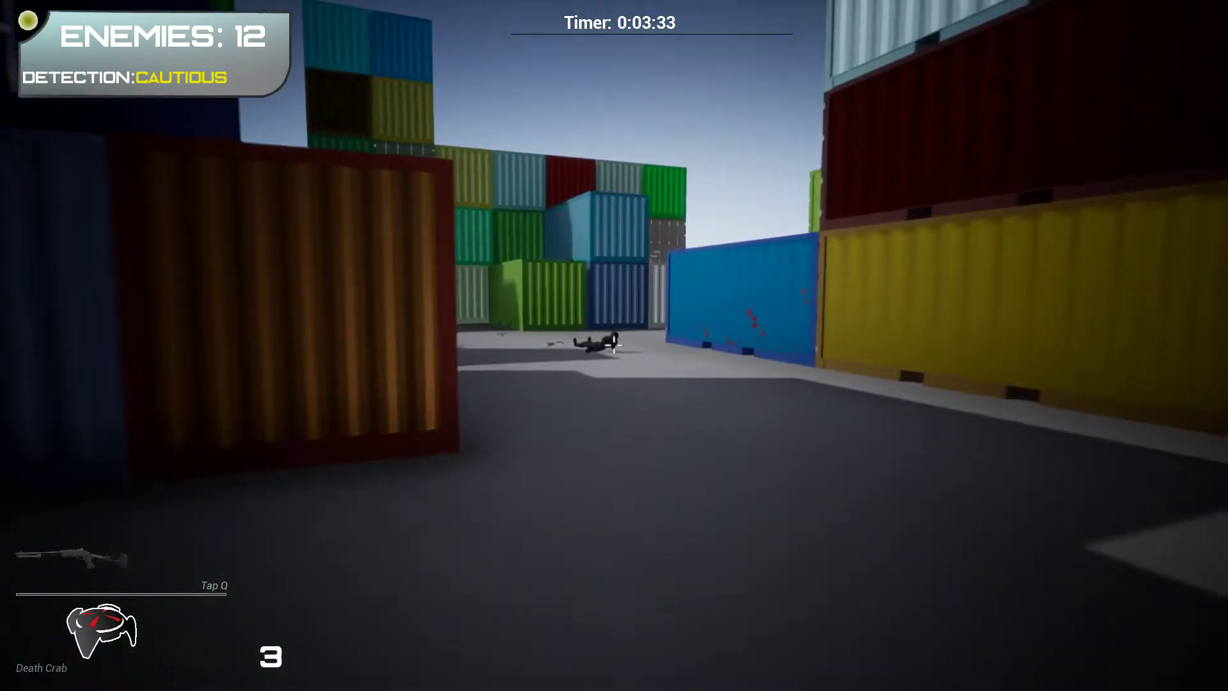
key("w")
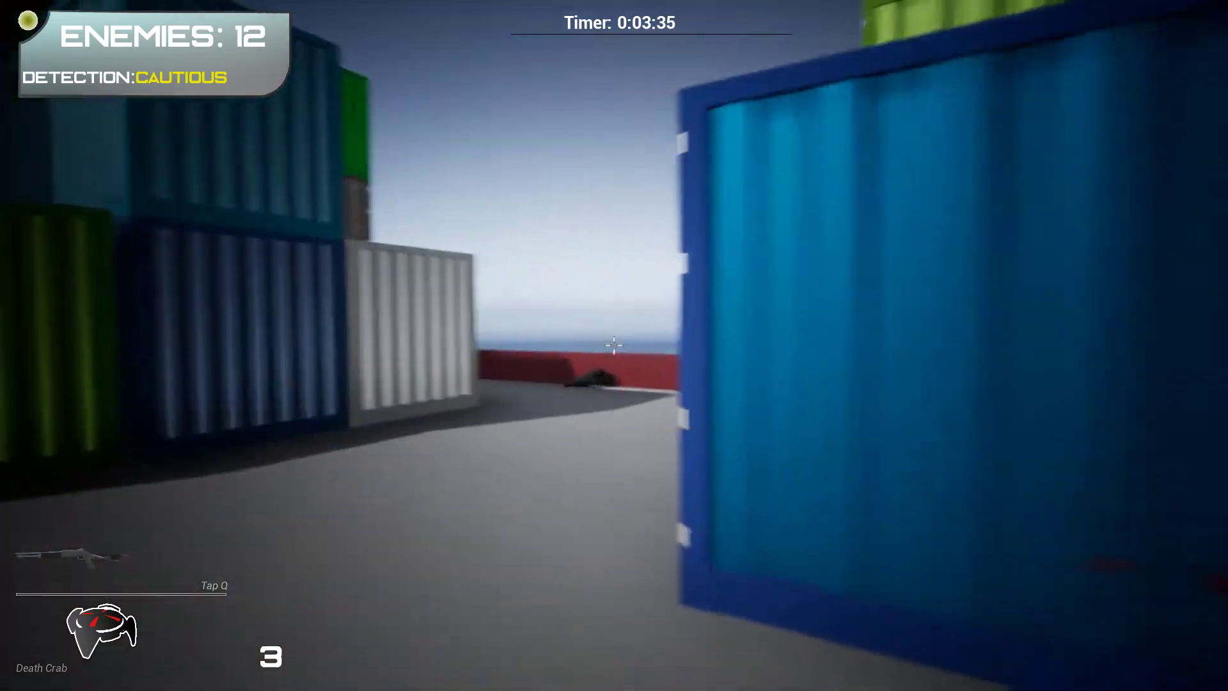
key("w")
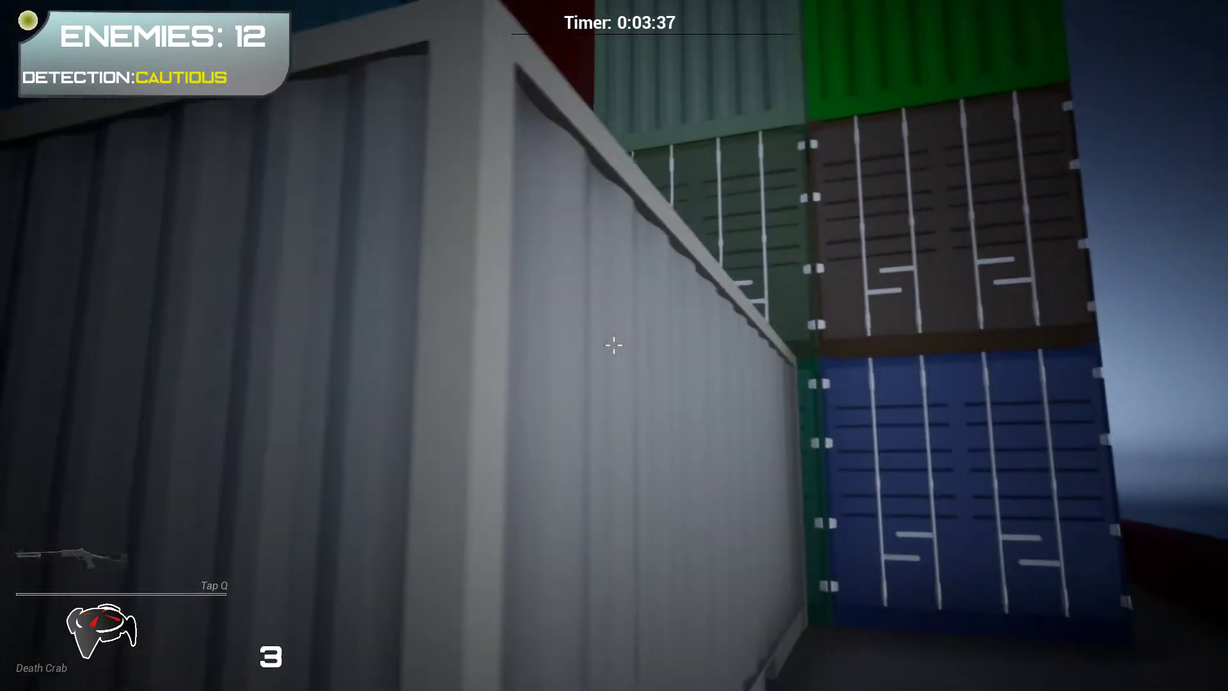
key("space")
key("w")
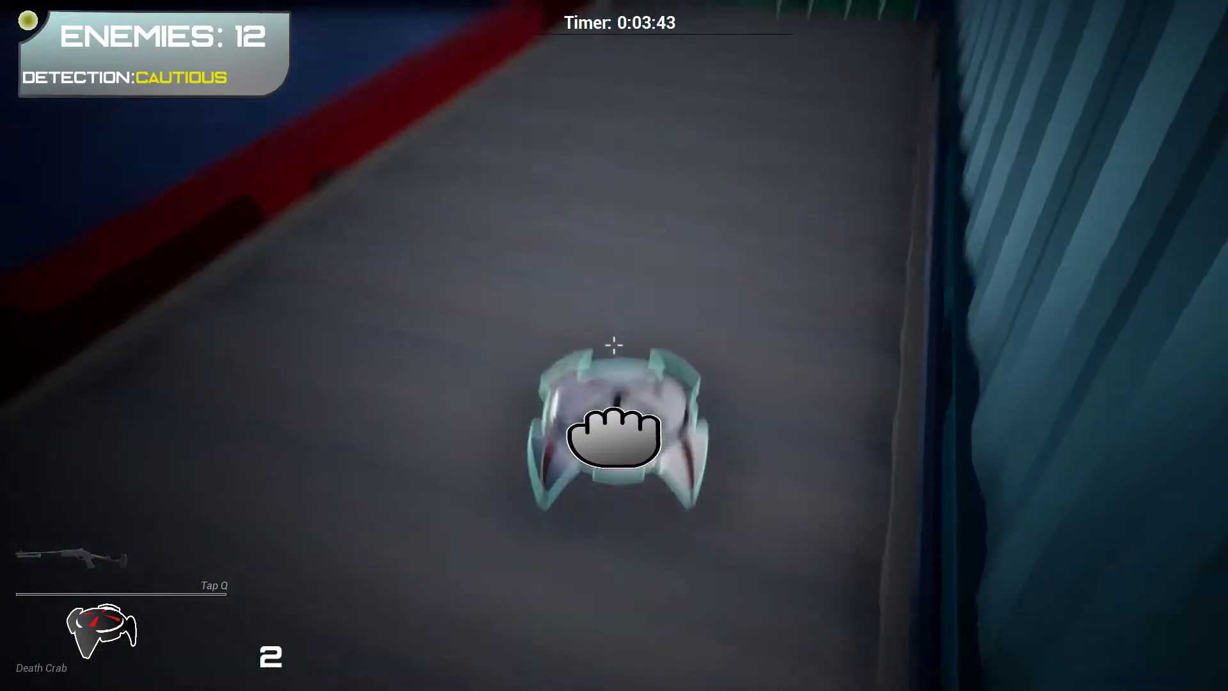
key("w")
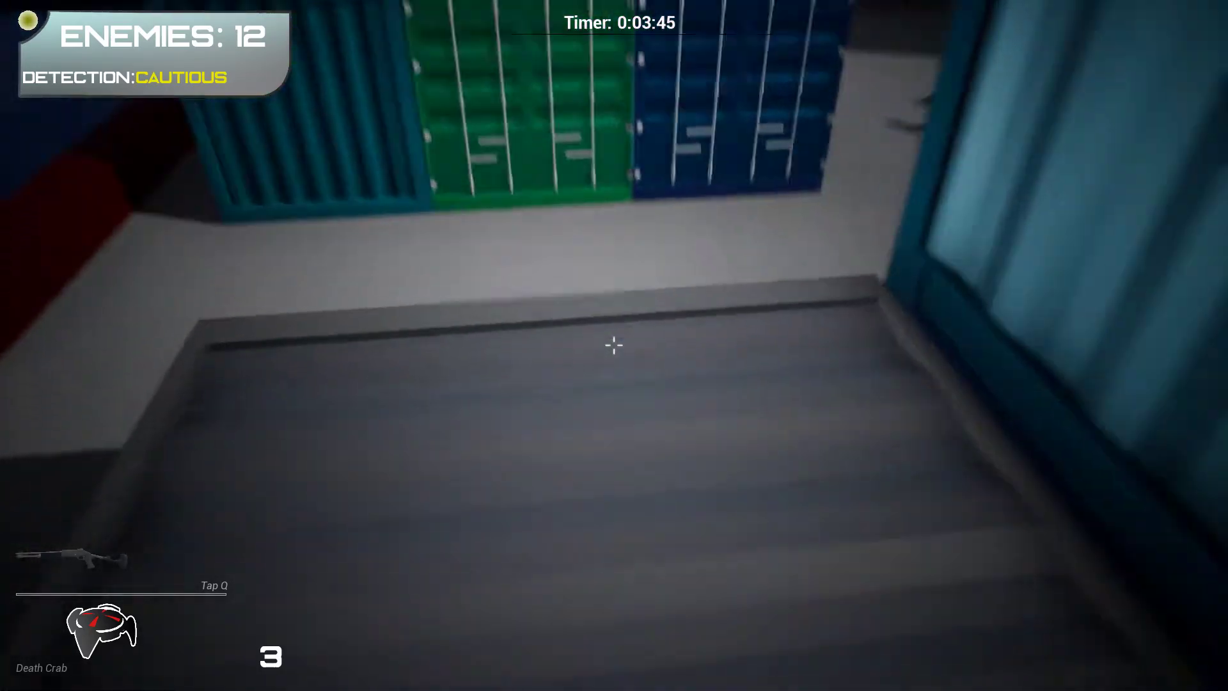
Follow the Death Crab along the container alleys toward an enemy corridor.
key("w")
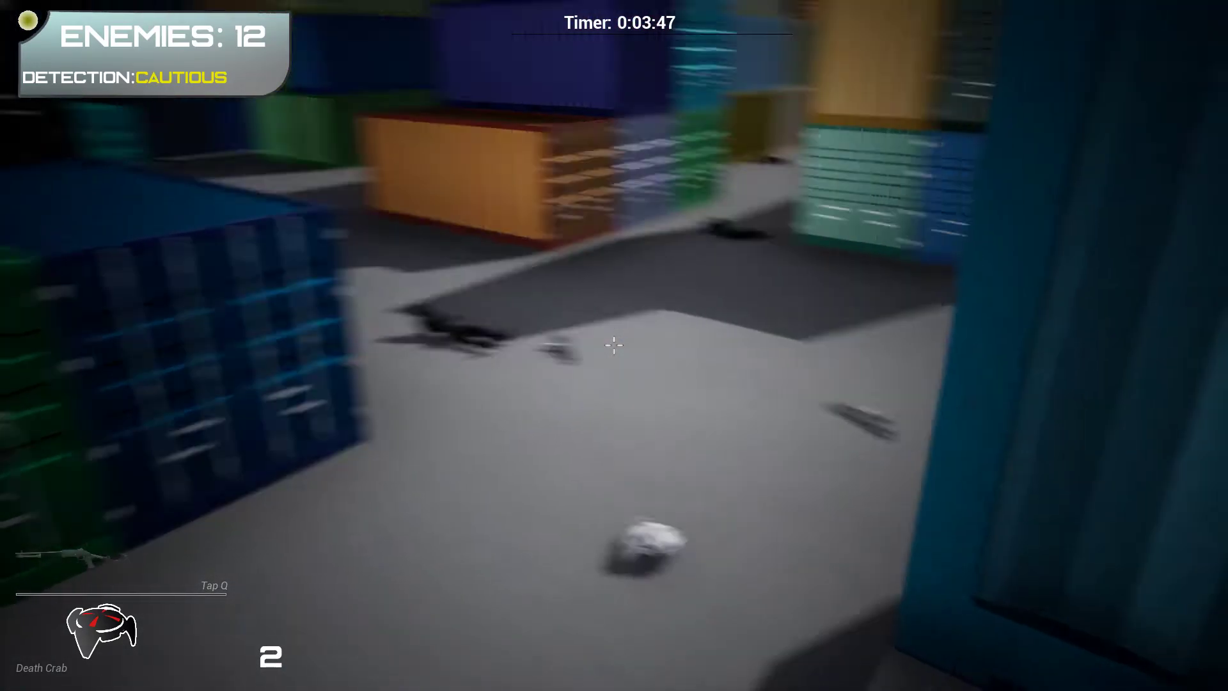
key("w")
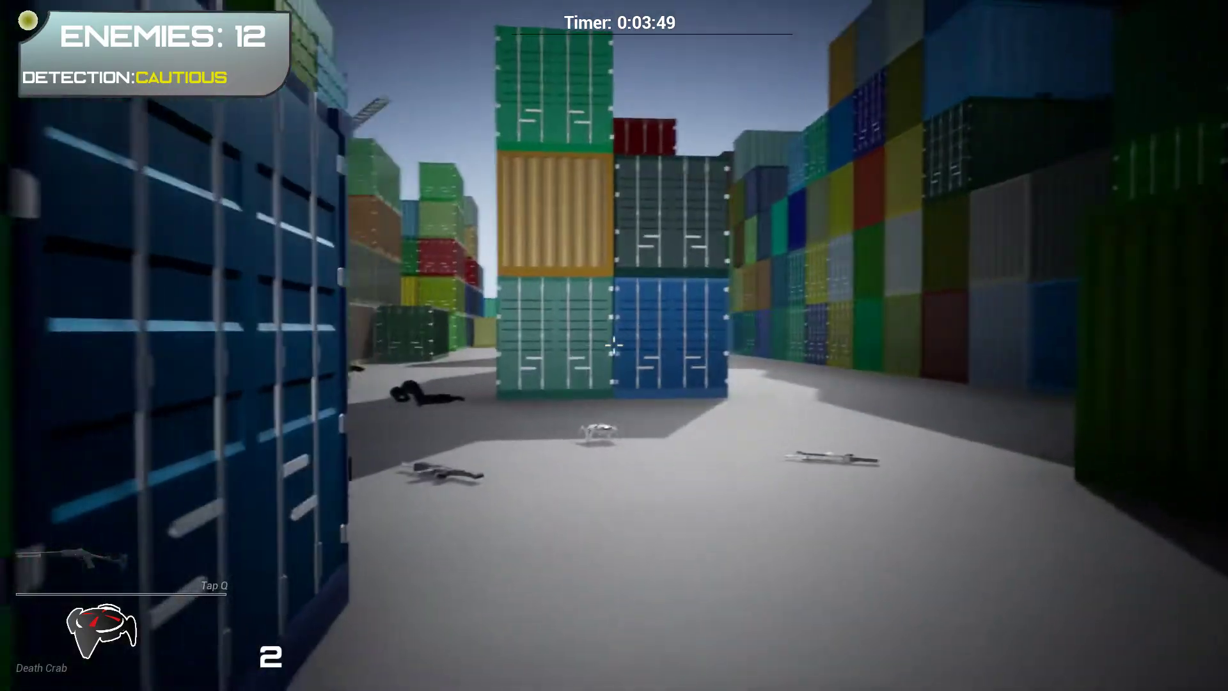
key("s")
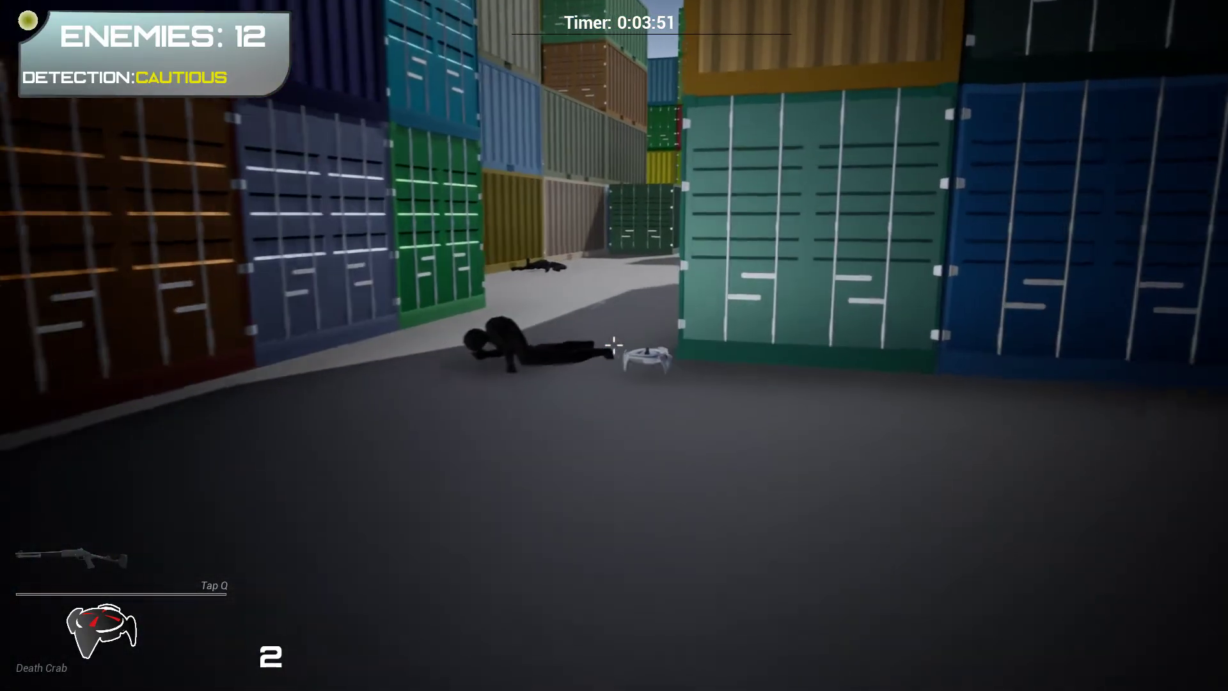
key("w")
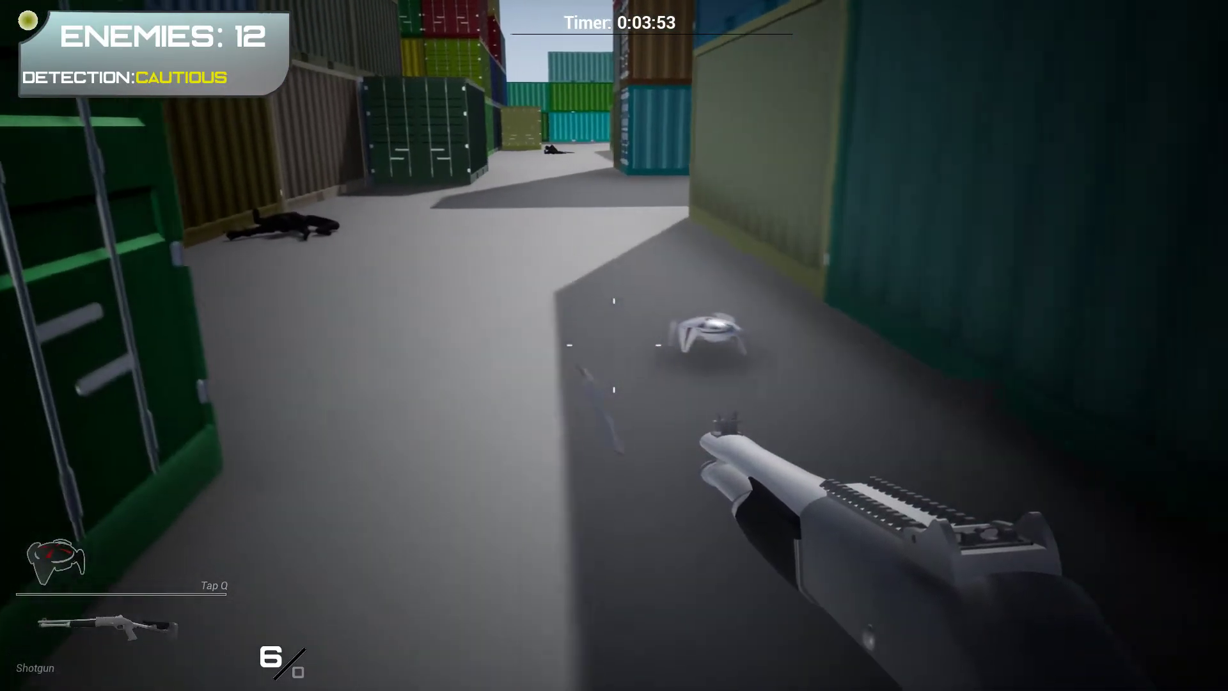
key("w")
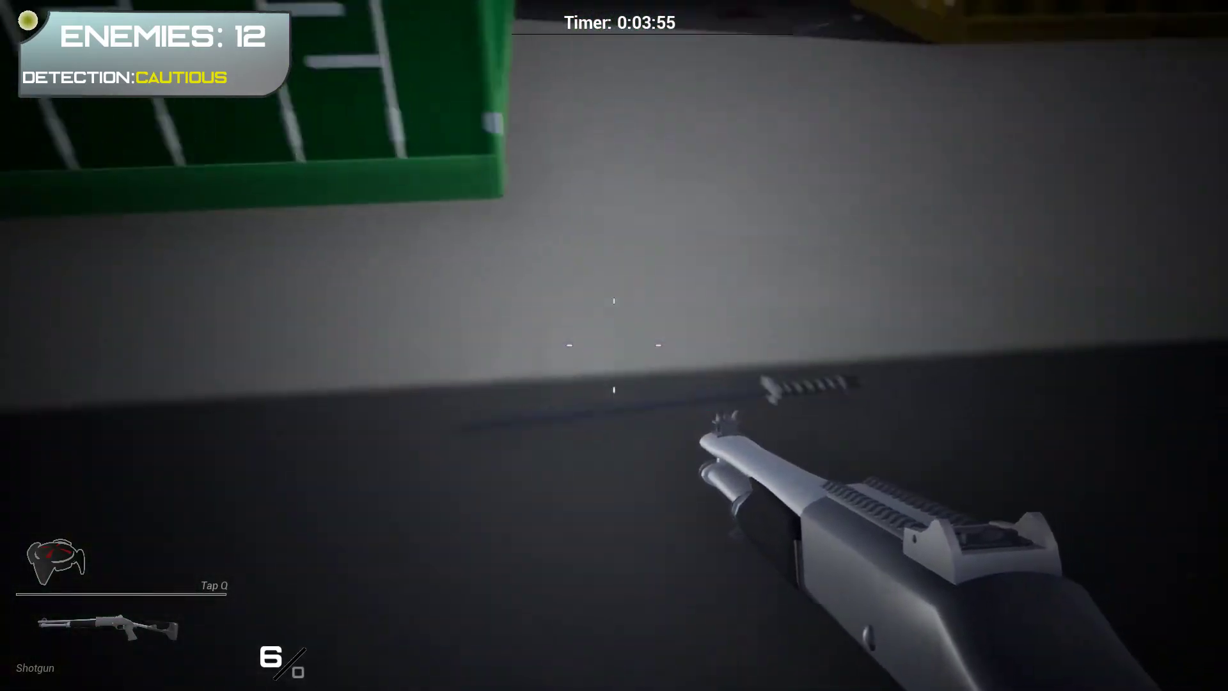
key("w")
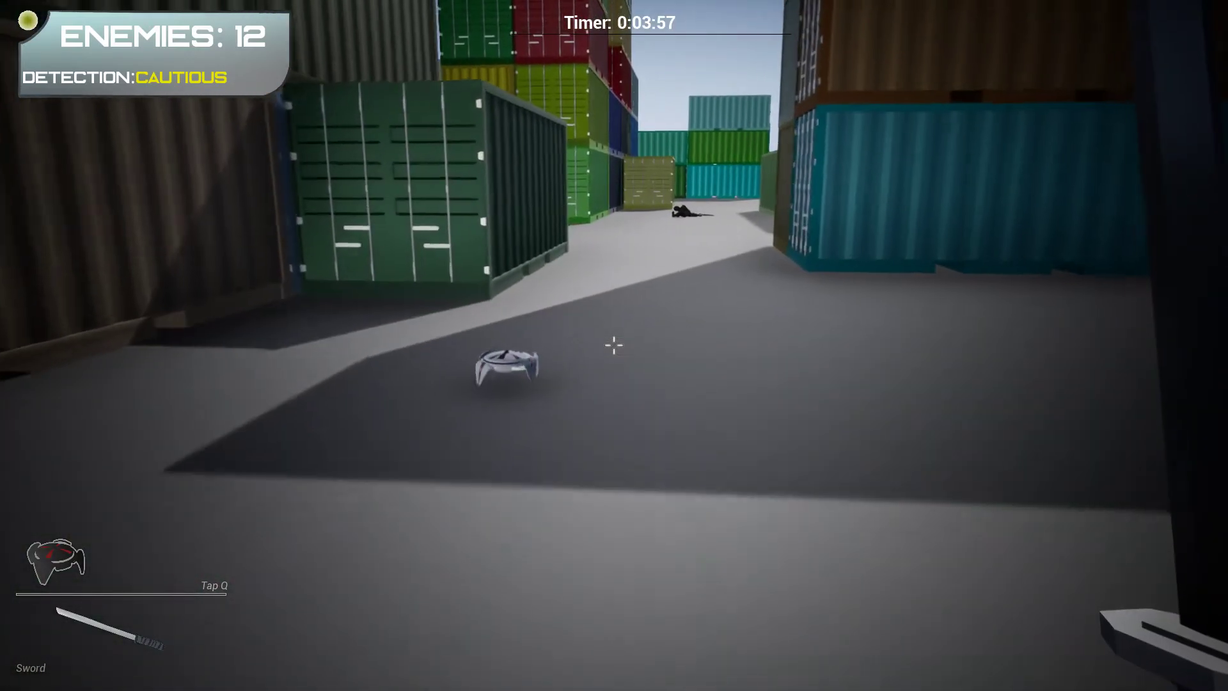
key("w")
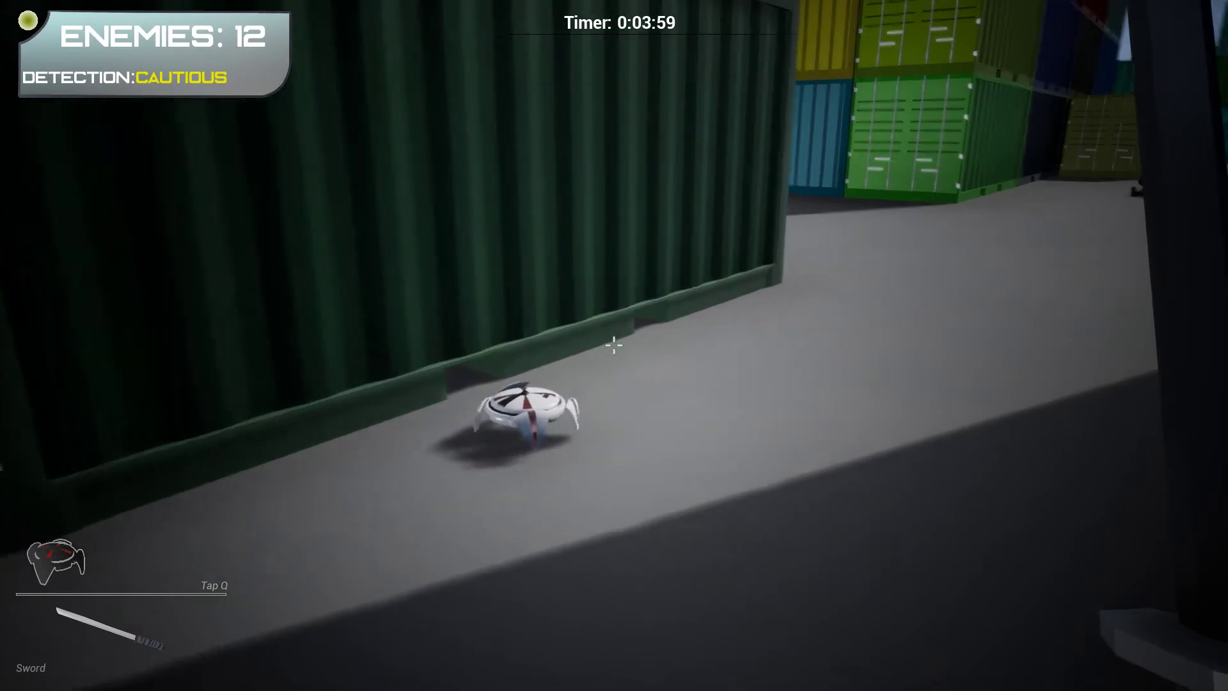
key("w")
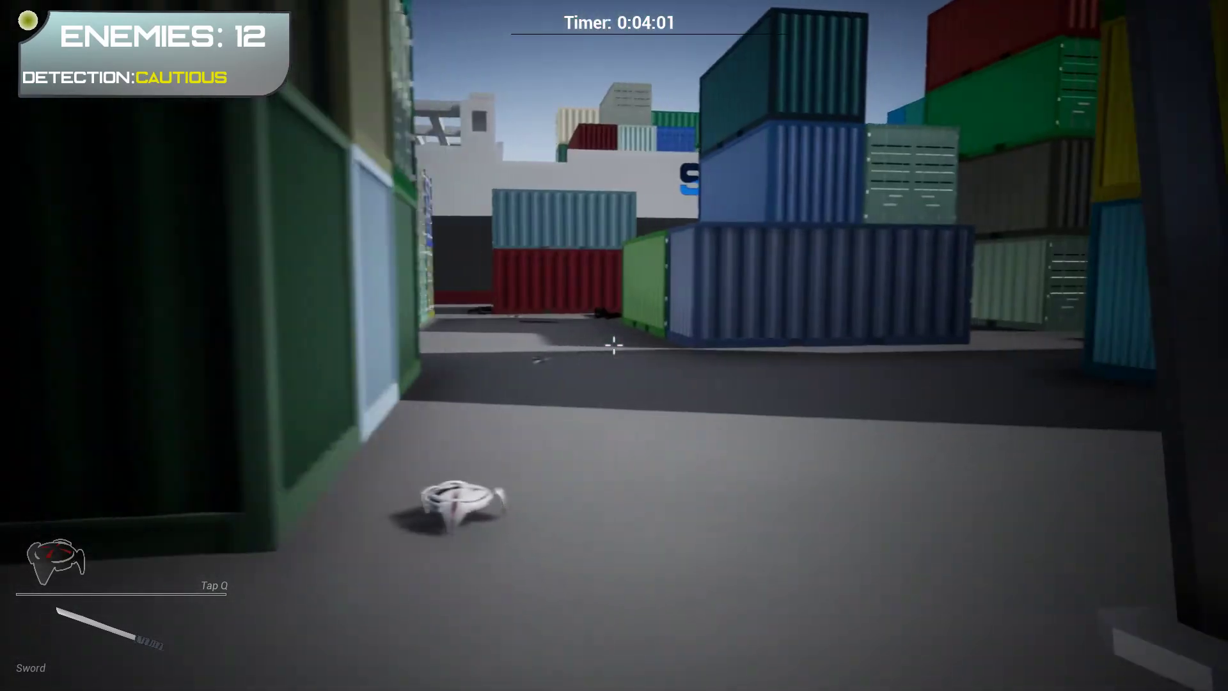
key("w")
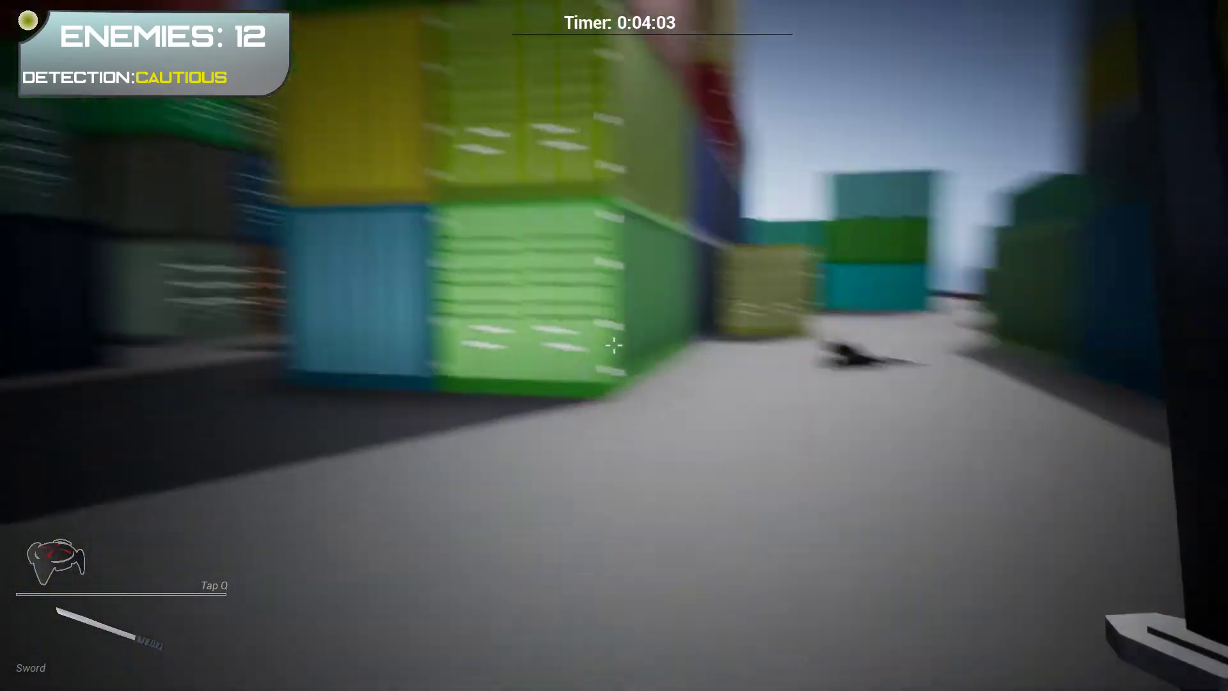
key("w")
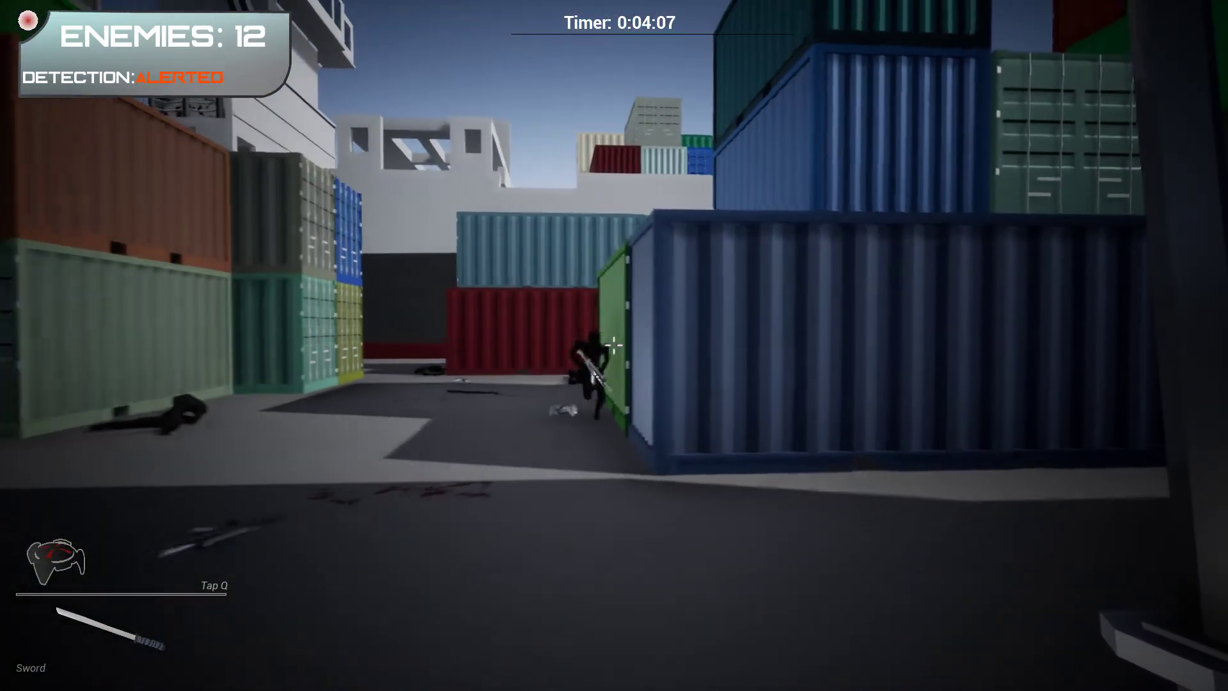
Return to the sword-wielding player and advance toward the teal container.
key("w")
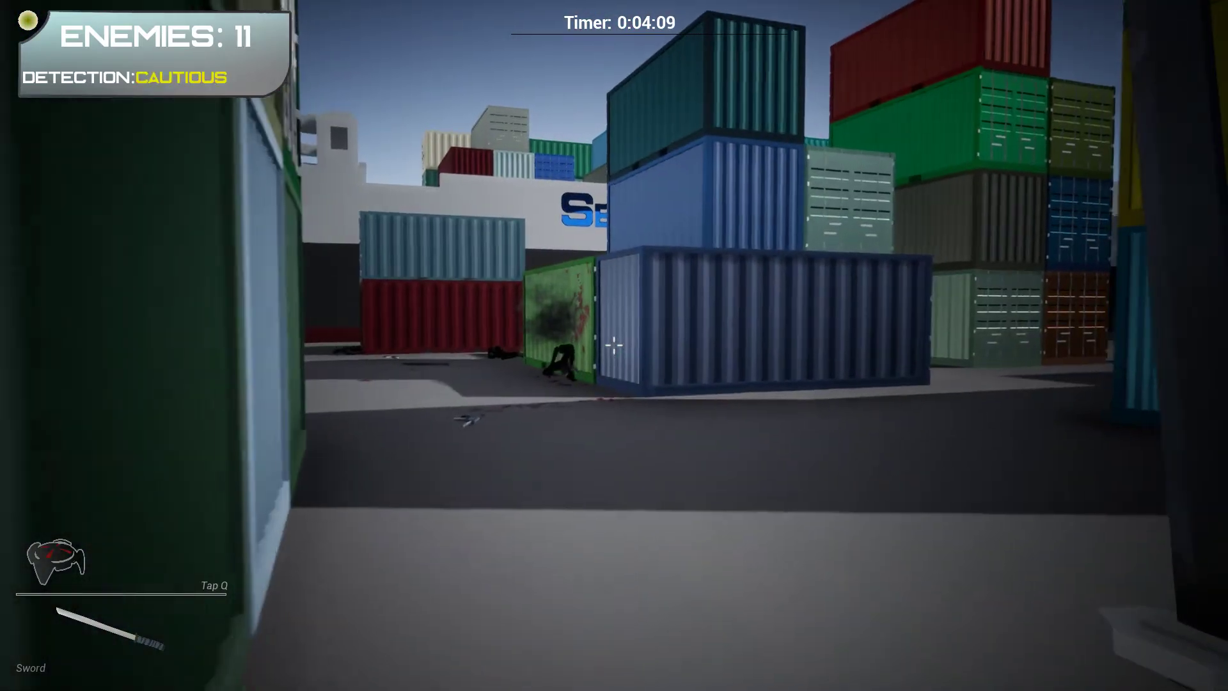
key("w")
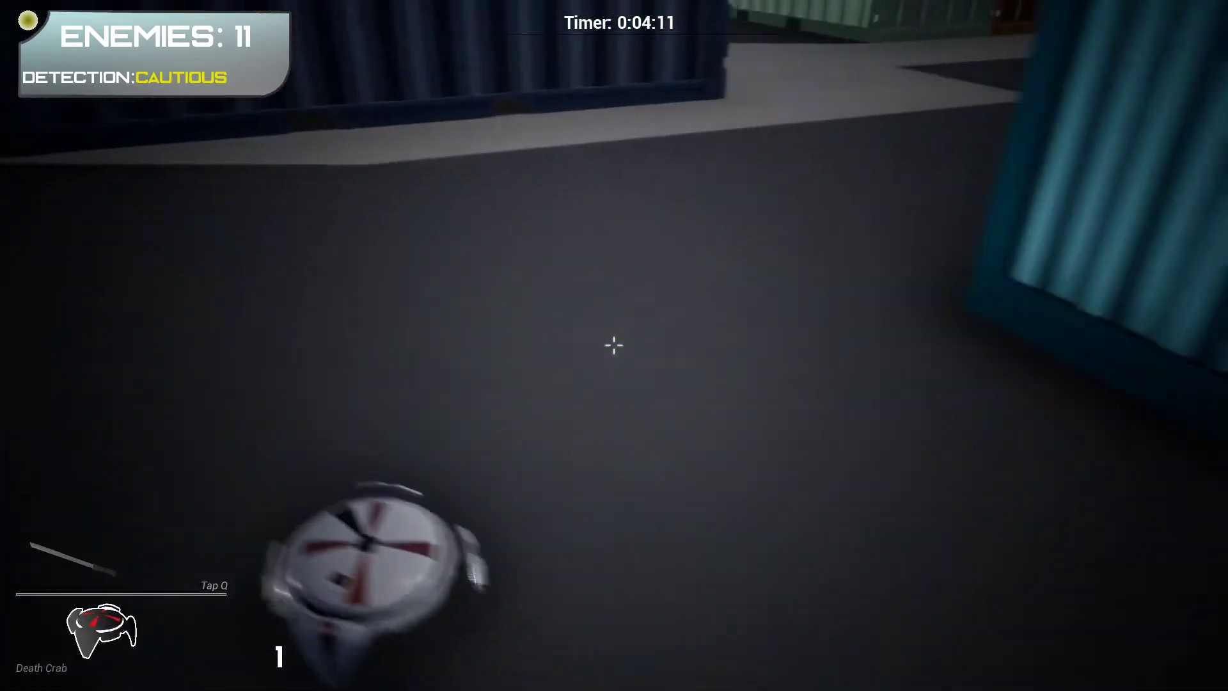
key("q")
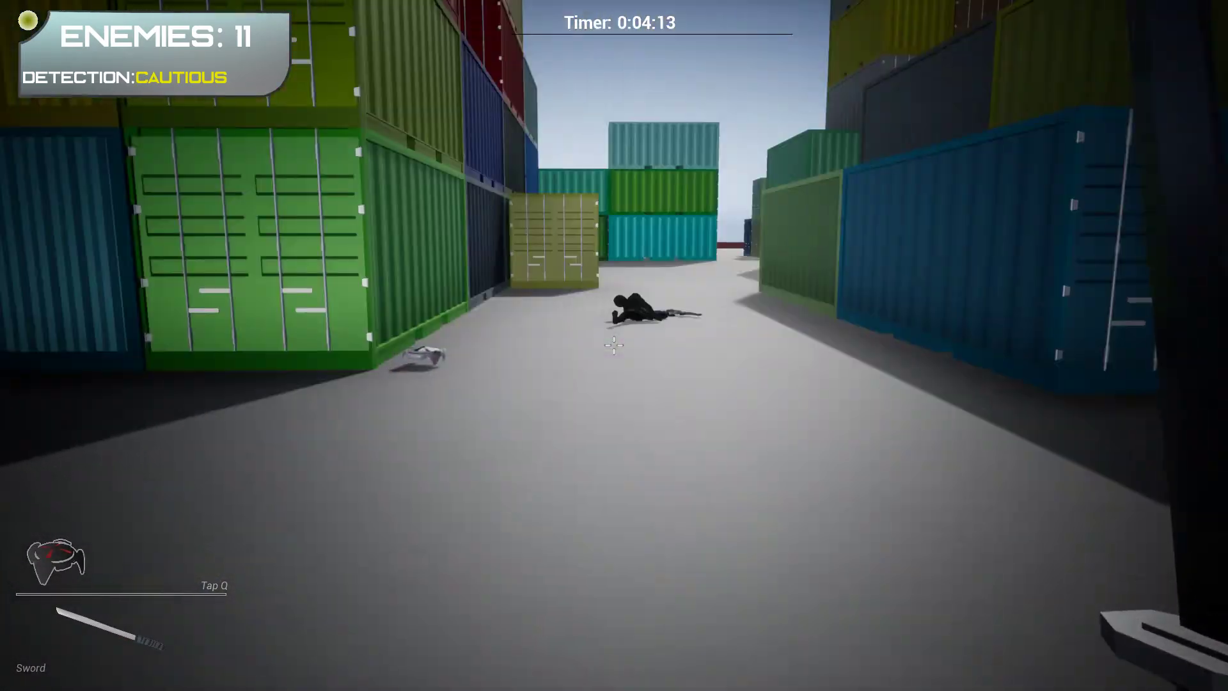
key("w")
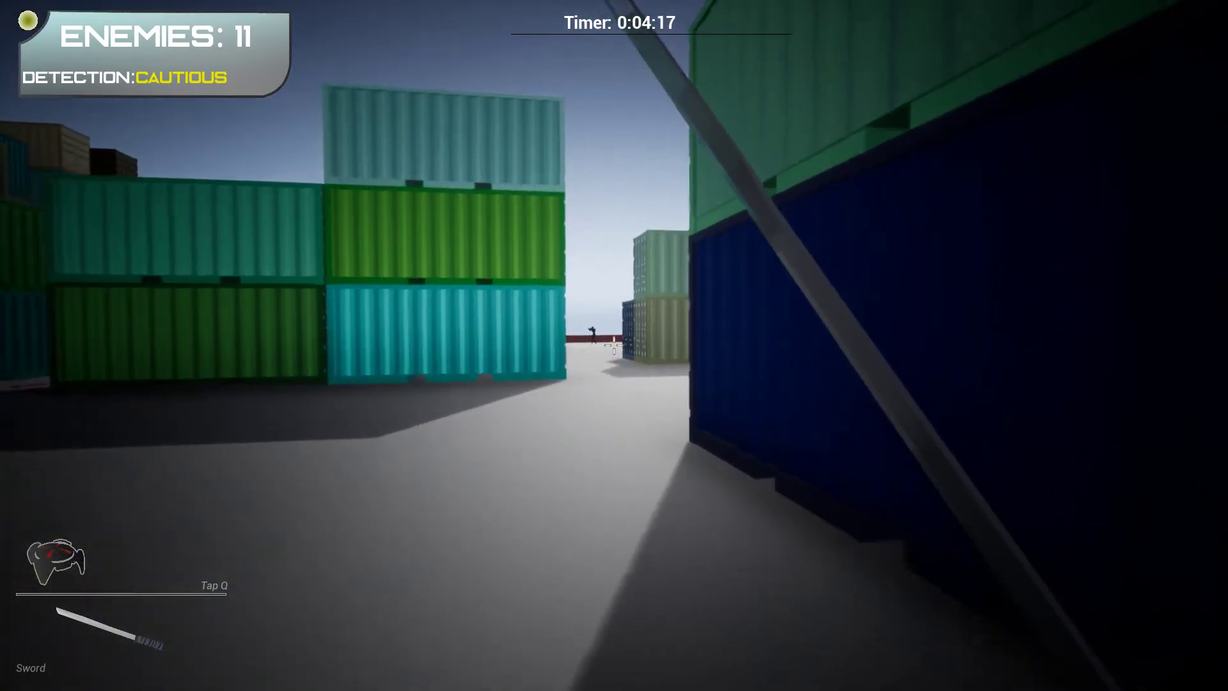
key("w")
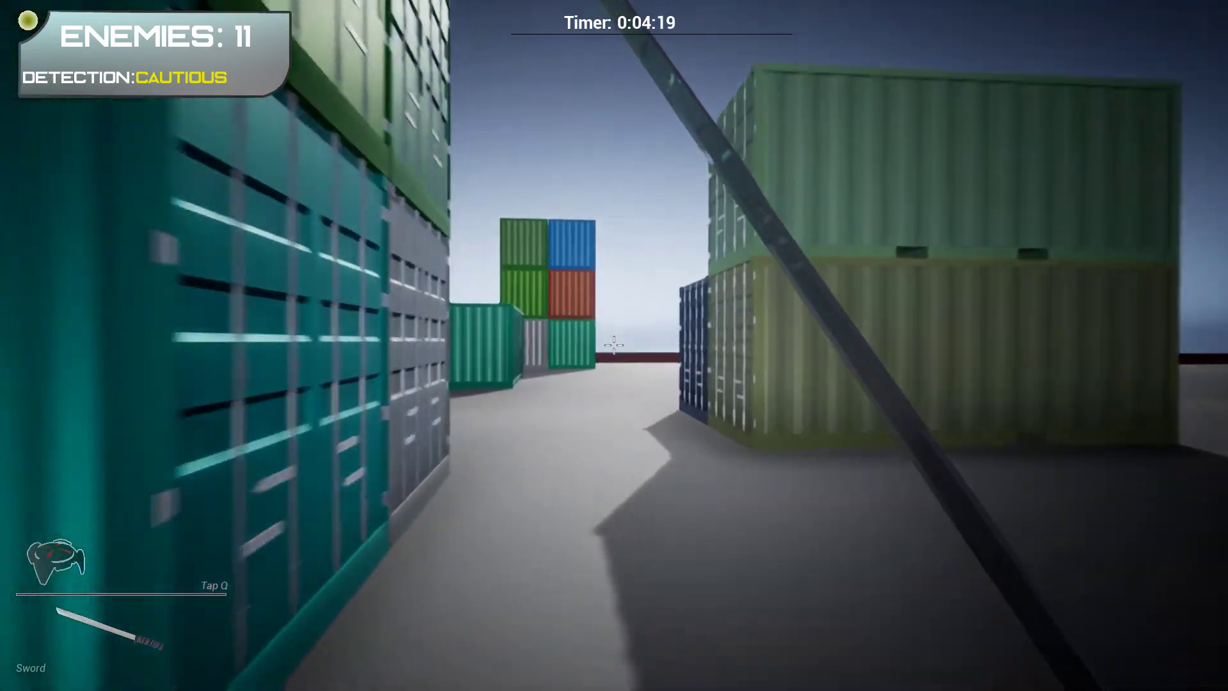
key("w")
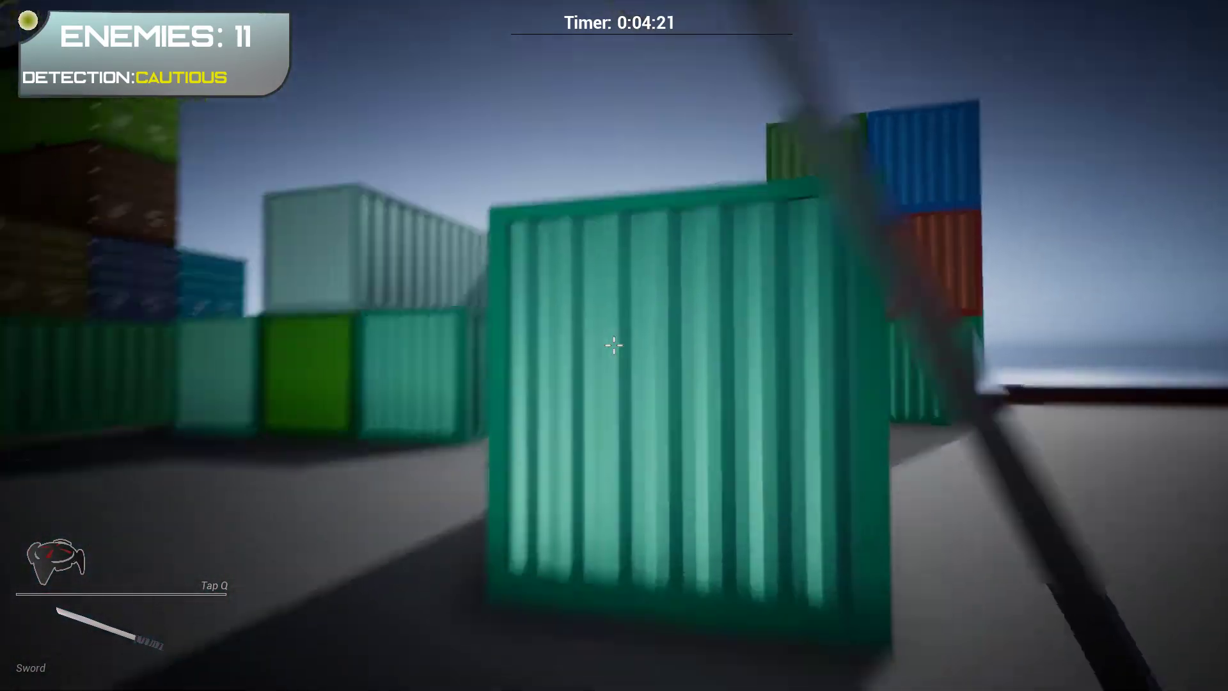
Vault the teal container, run along the ship railing and rush the enemy with fists.
key("space")
key("w")
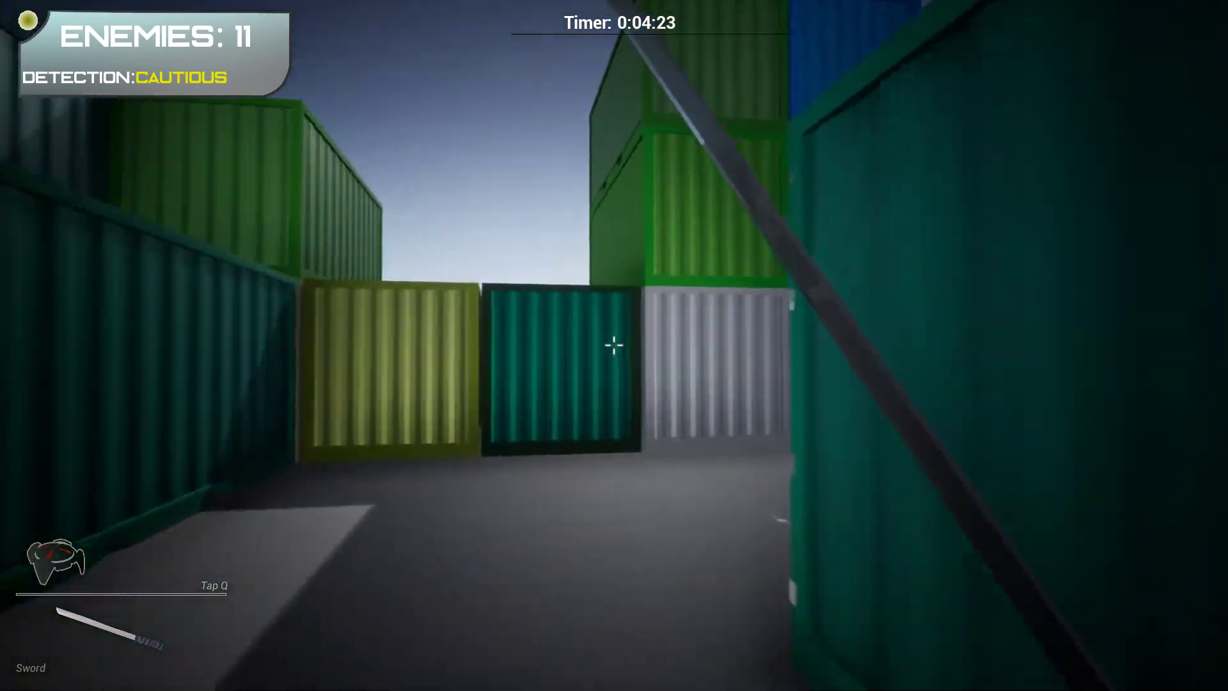
key("w")
key("space")
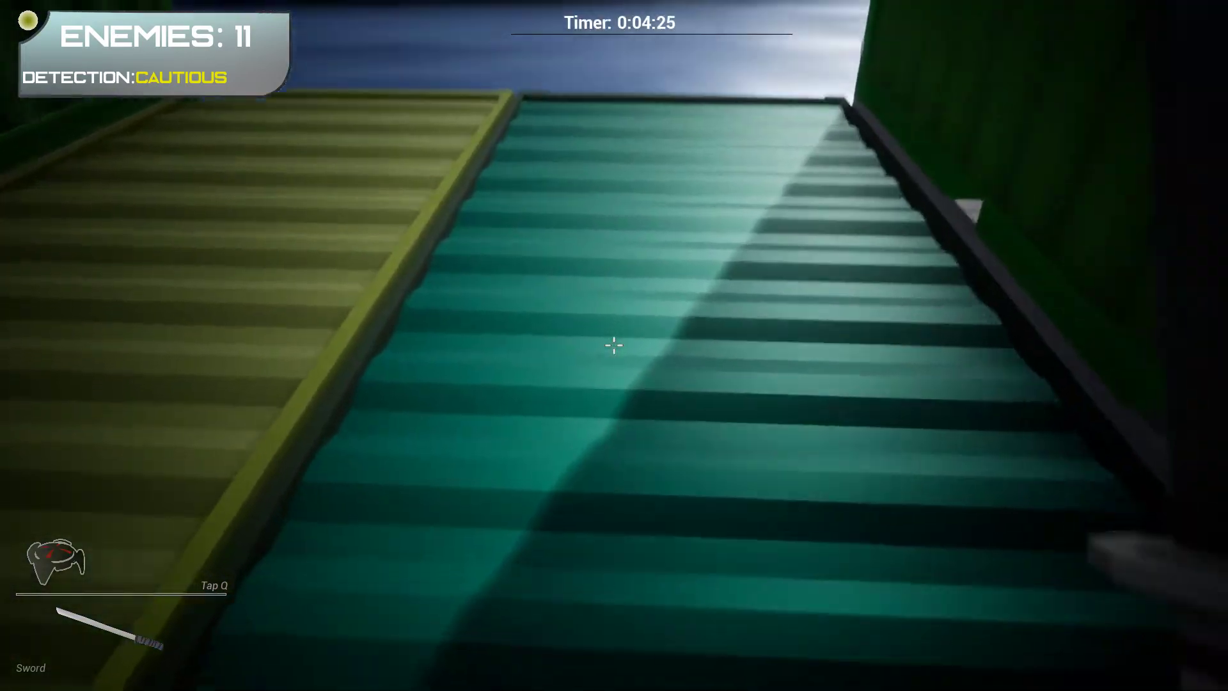
key("w")
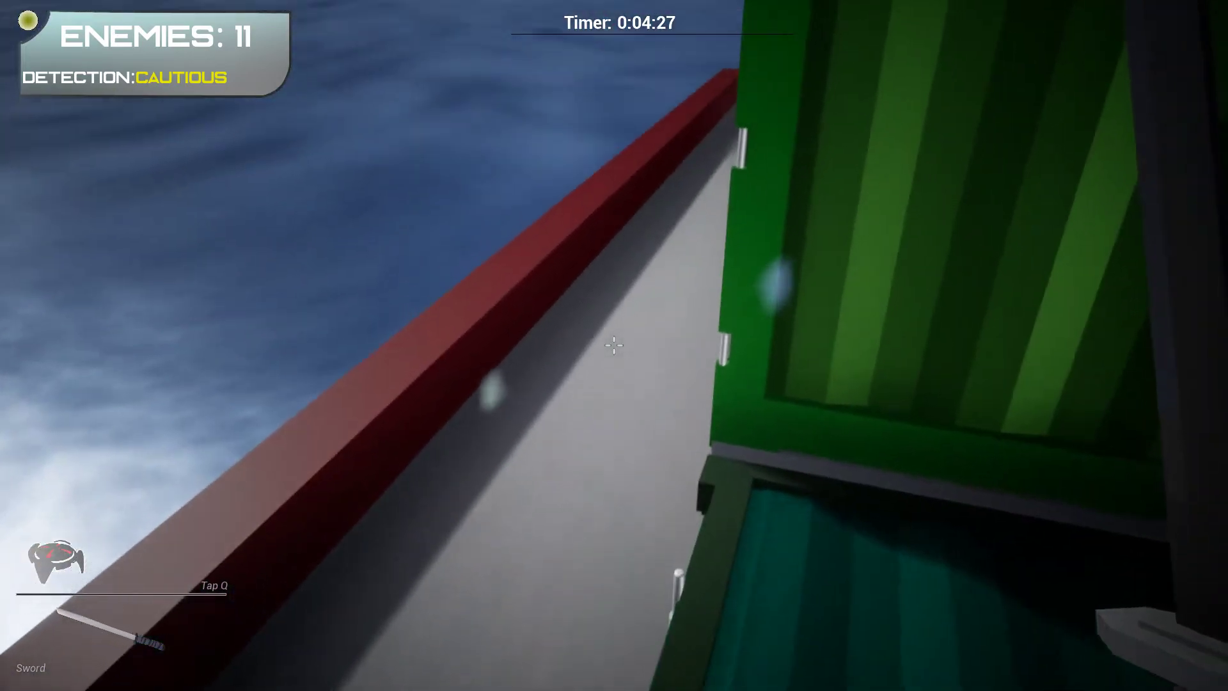
key("w")
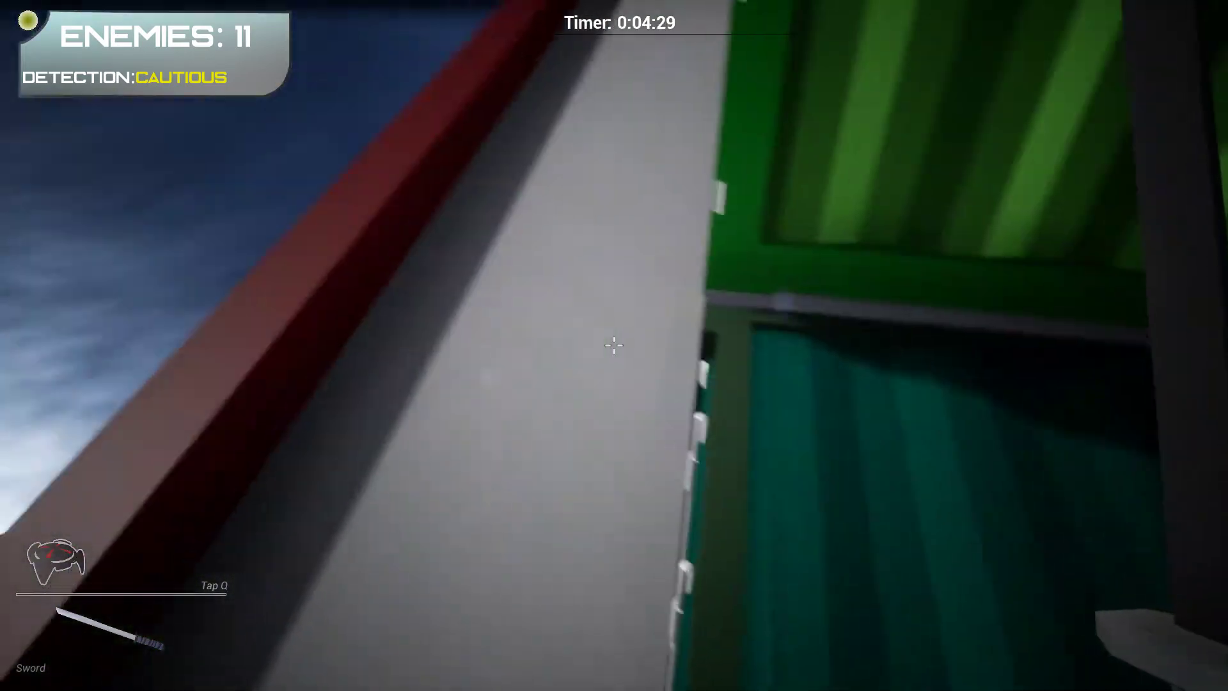
key("w")
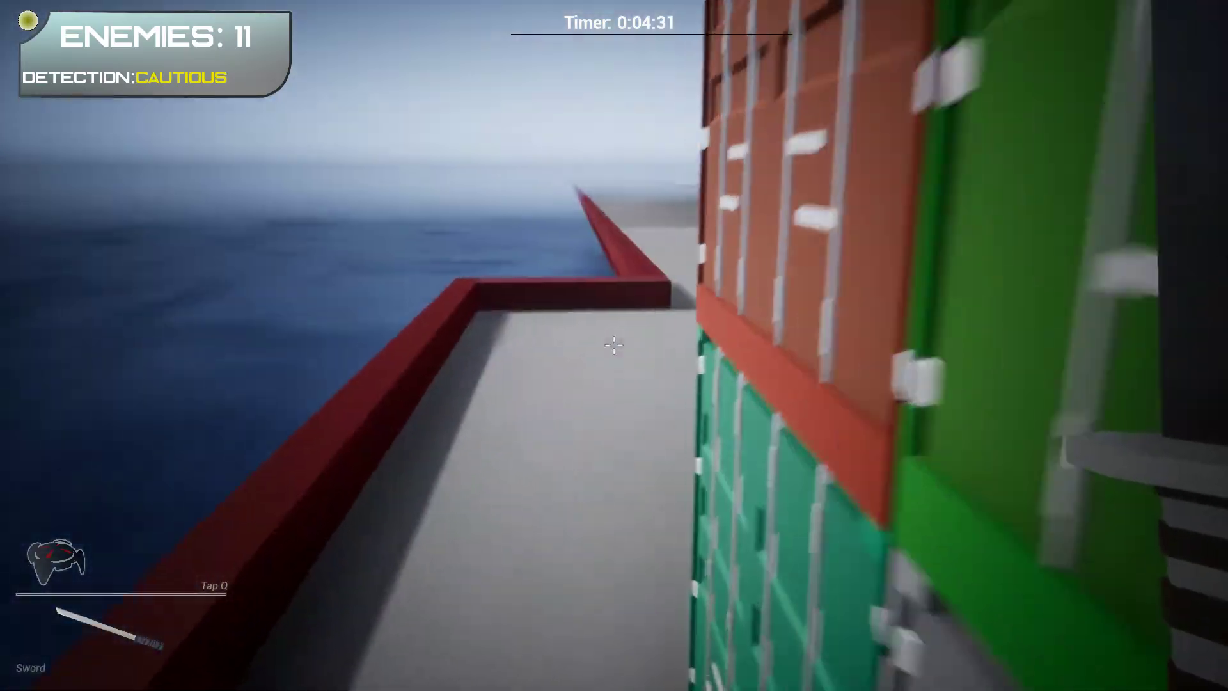
key("w")
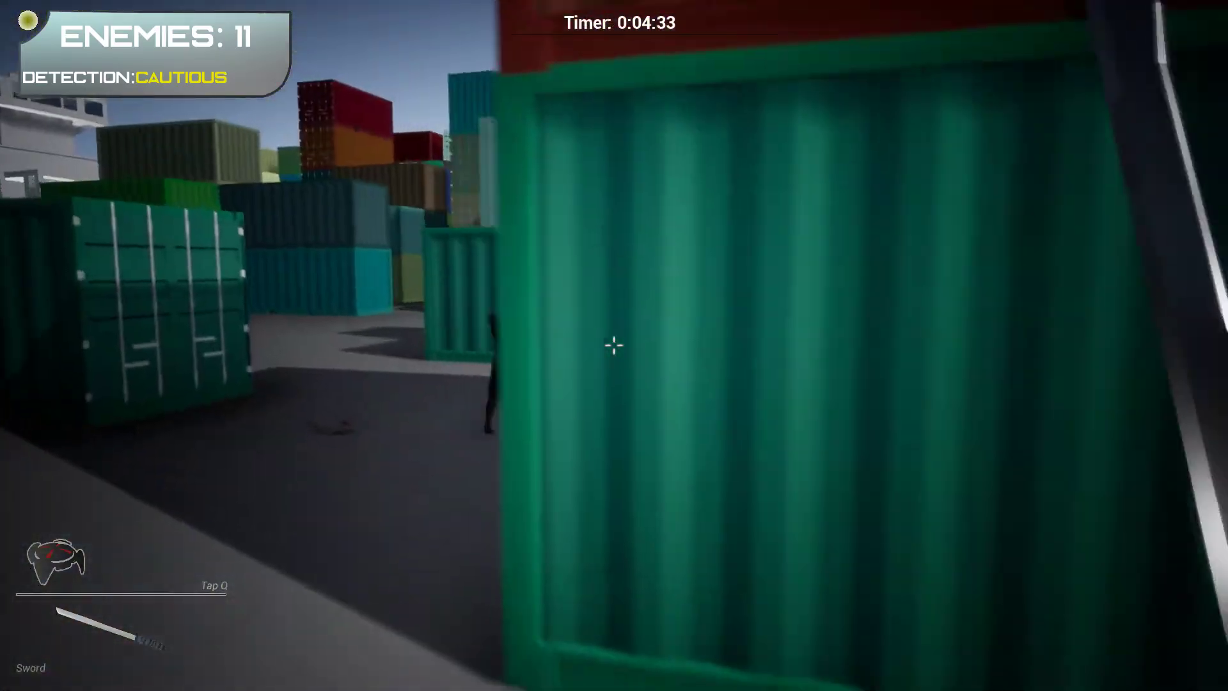
key("w")
key("q")
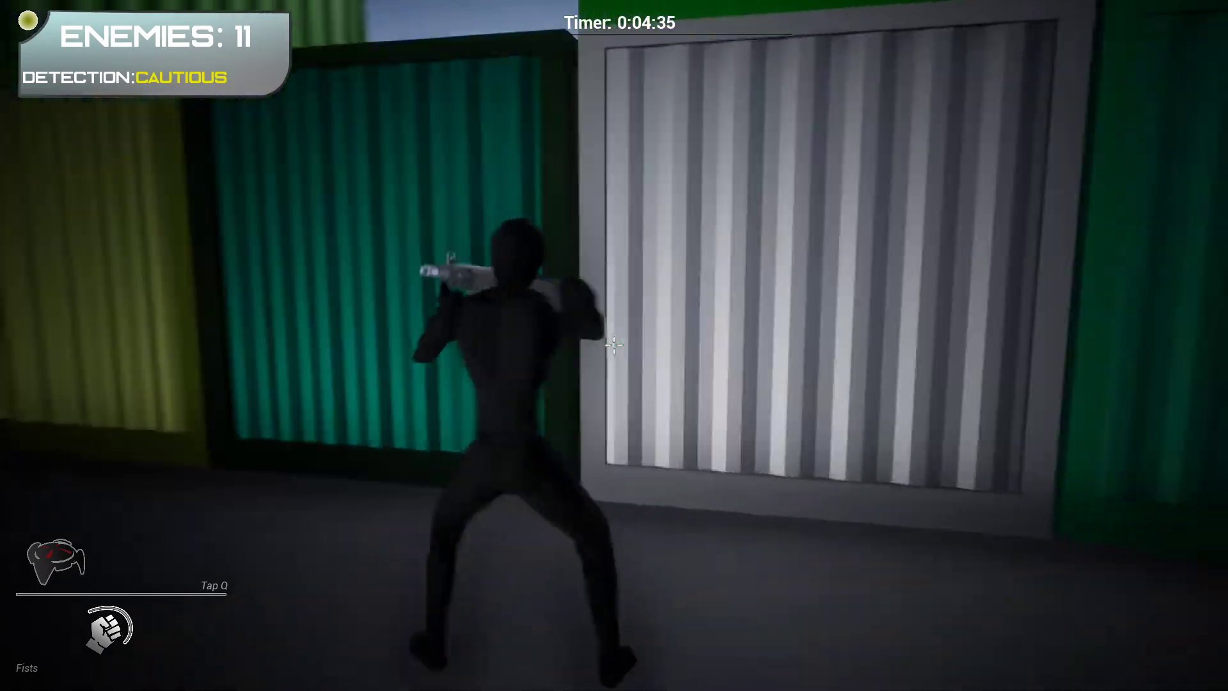
Punch the enemy, then die and reach the YOU DIED summary at 0:04:36.
left_click(614, 345)
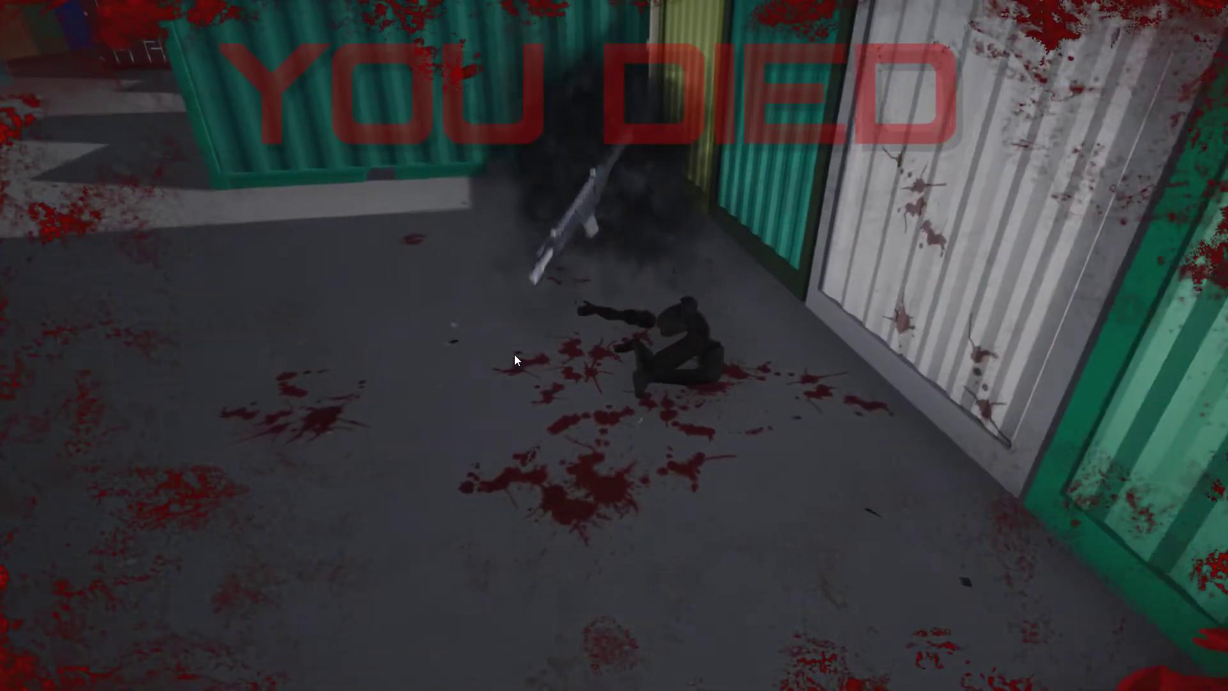